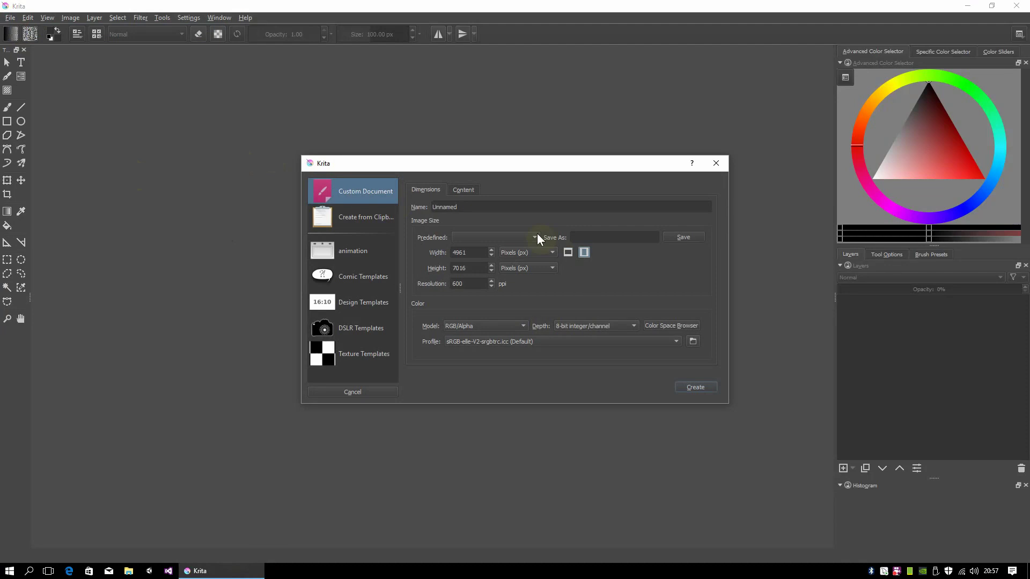
Create a 4961 × 7016 px document at 600 ppi with one white background layer, and add a vector layer above it
left_click(471, 191)
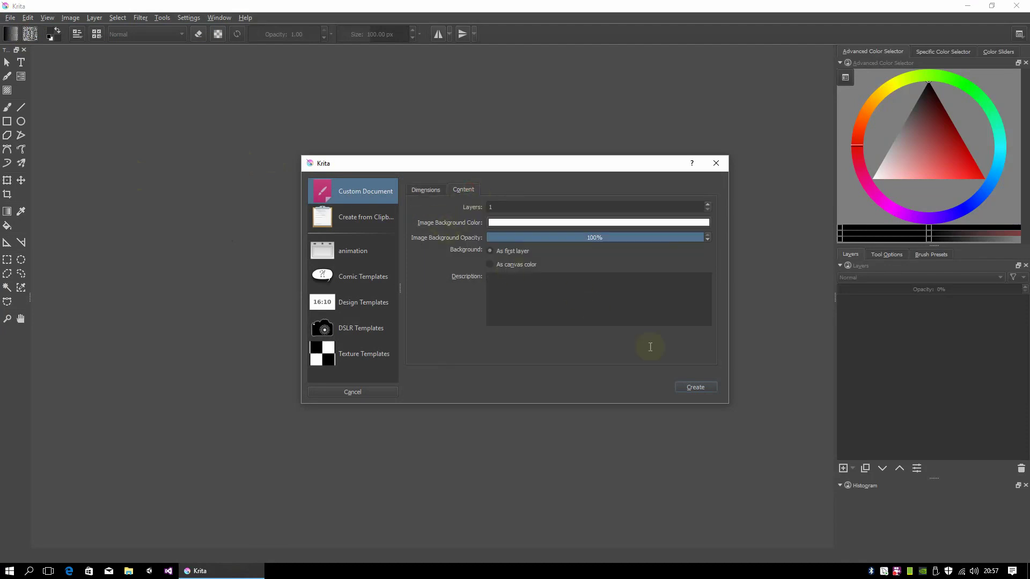
left_click(689, 388)
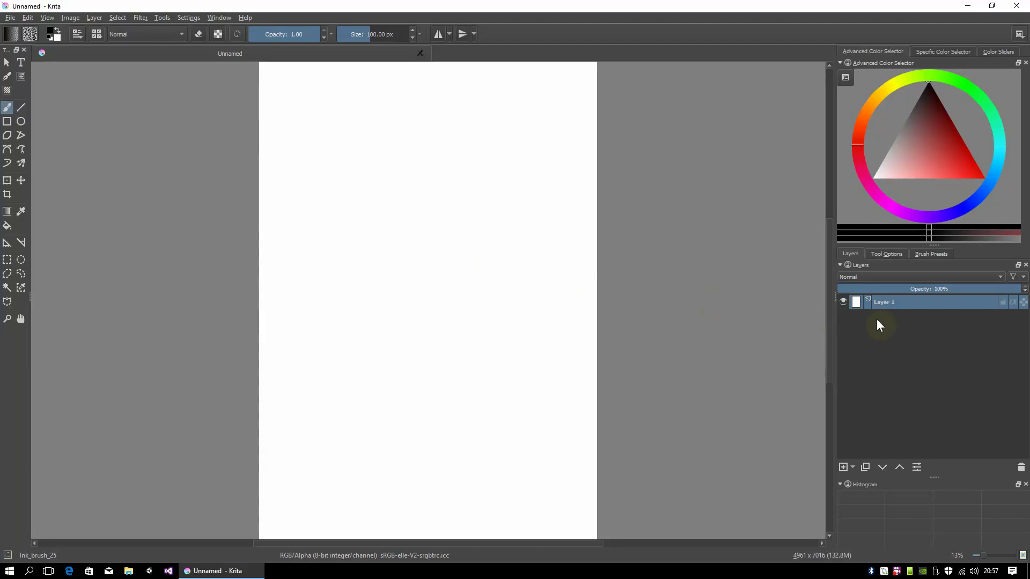
left_click(853, 467)
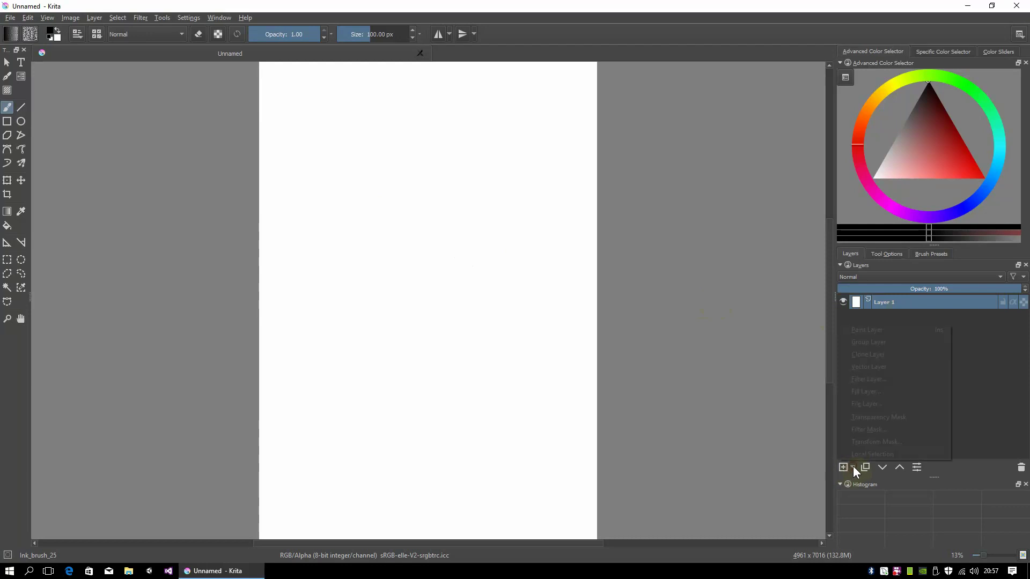
left_click(873, 369)
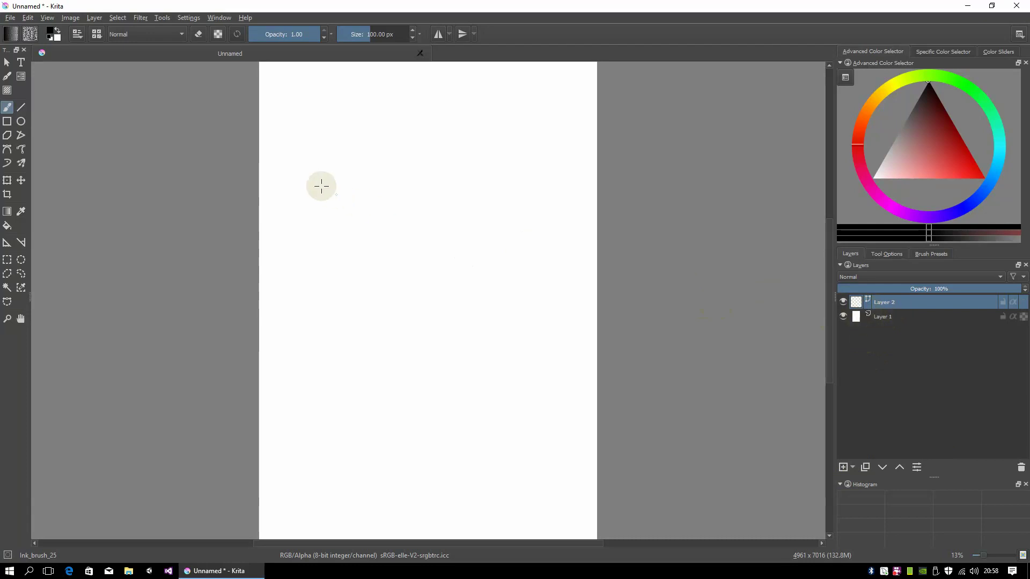
Draw a black filled rectangle about 949 × 853 px near the page's upper-left corner on the vector layer
scroll(306, 203, "up", 1)
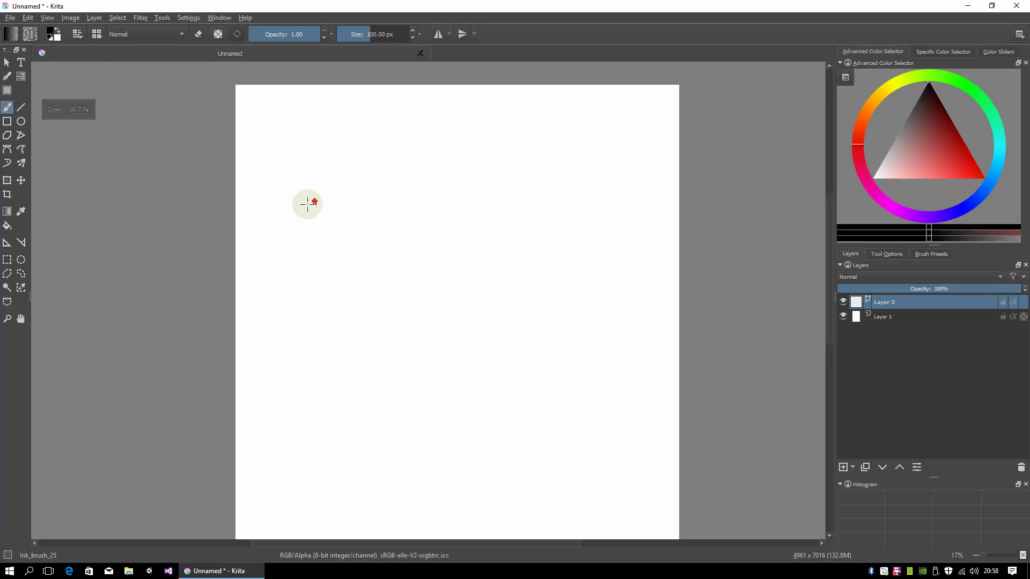
left_click(7, 122)
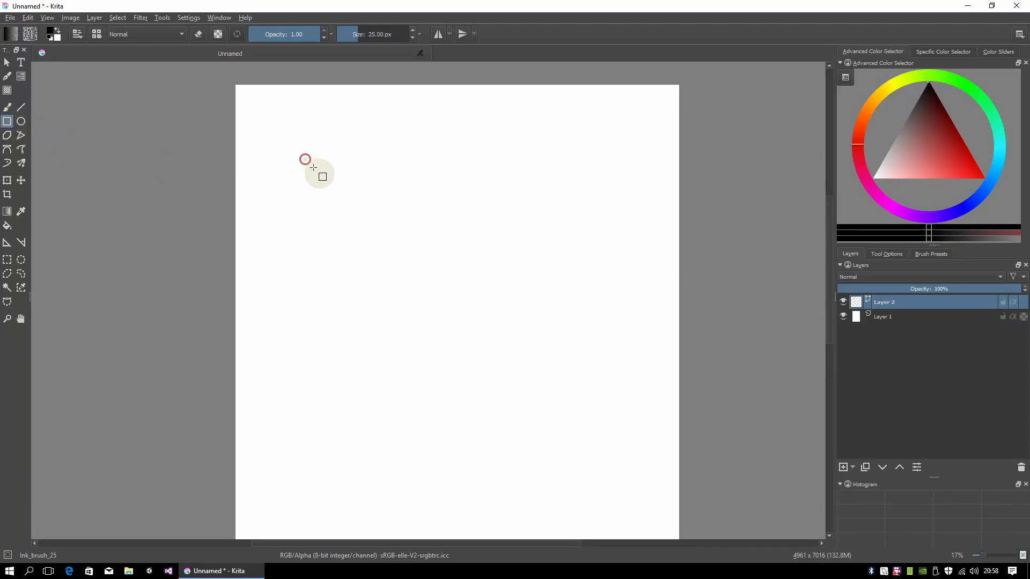
left_click_drag(305, 159, 390, 235)
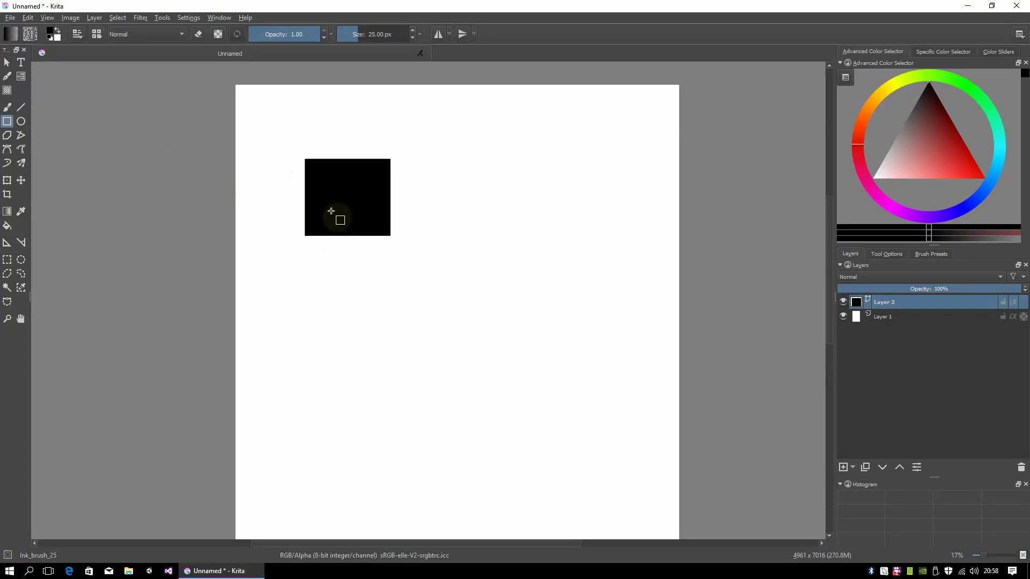
Select the black rectangle as a shape and set its fill to none, leaving only the outline
left_click(6, 63)
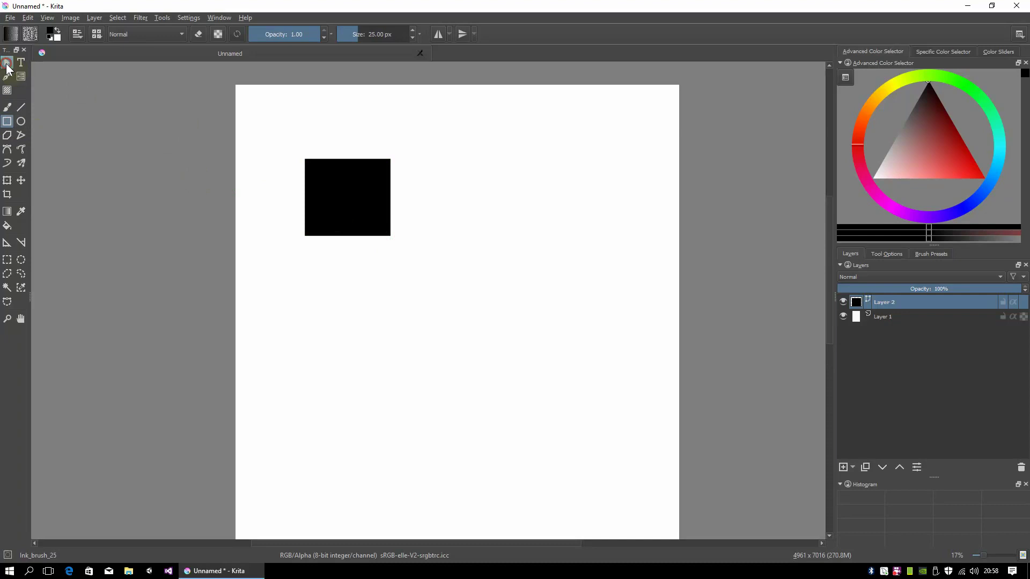
left_click(339, 186)
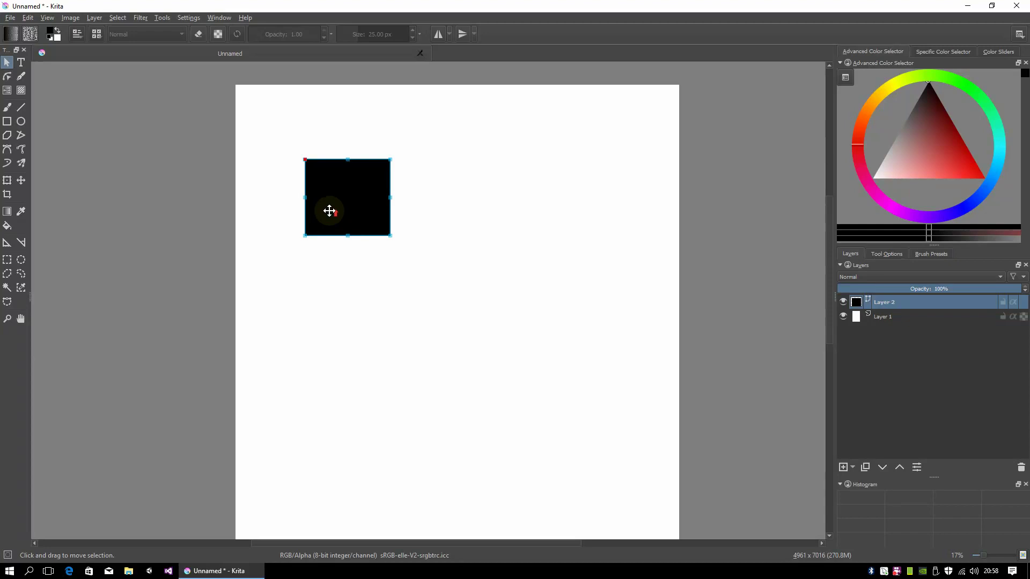
scroll(329, 218, "up", 2)
left_click_drag(355, 196, 365, 257)
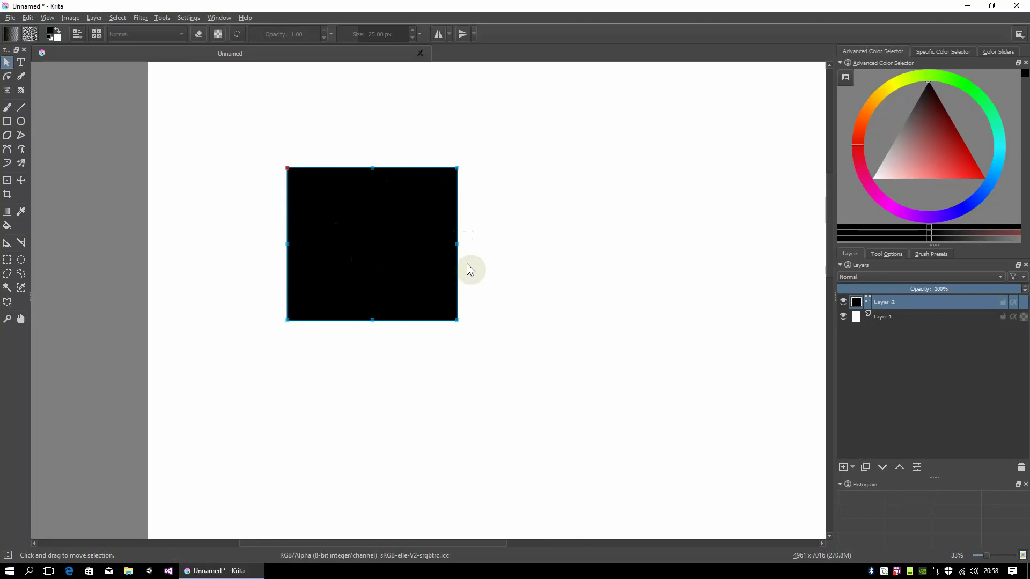
left_click(884, 256)
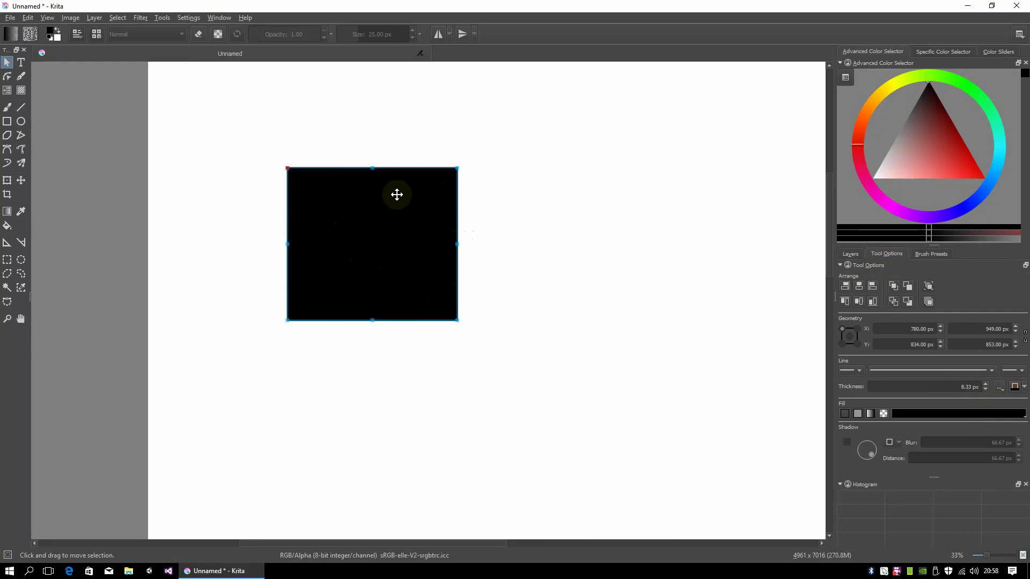
left_click(844, 414)
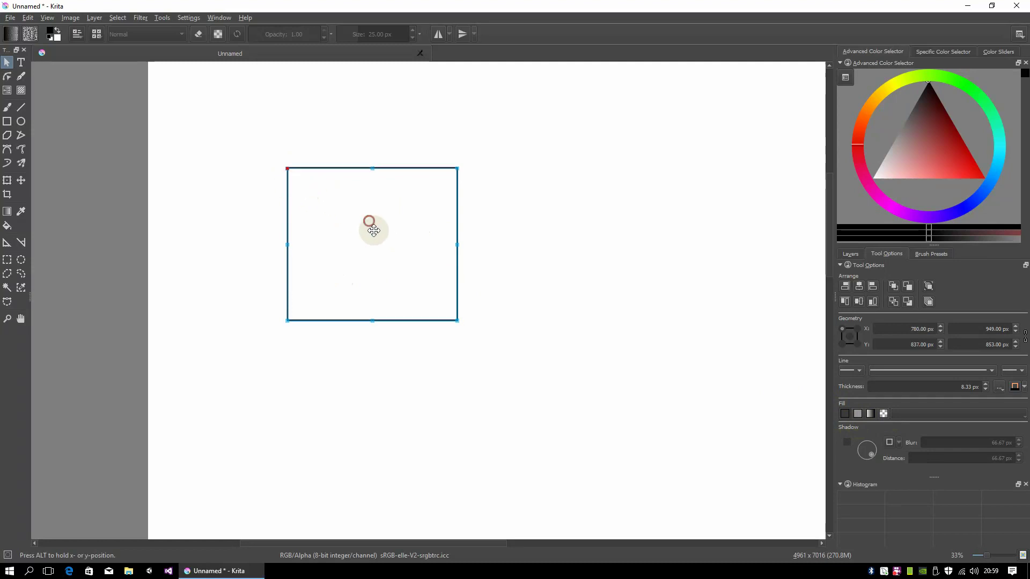
Move the outlined rectangle to about X 702 px, Y 777 px on the page
left_click_drag(362, 220, 370, 232)
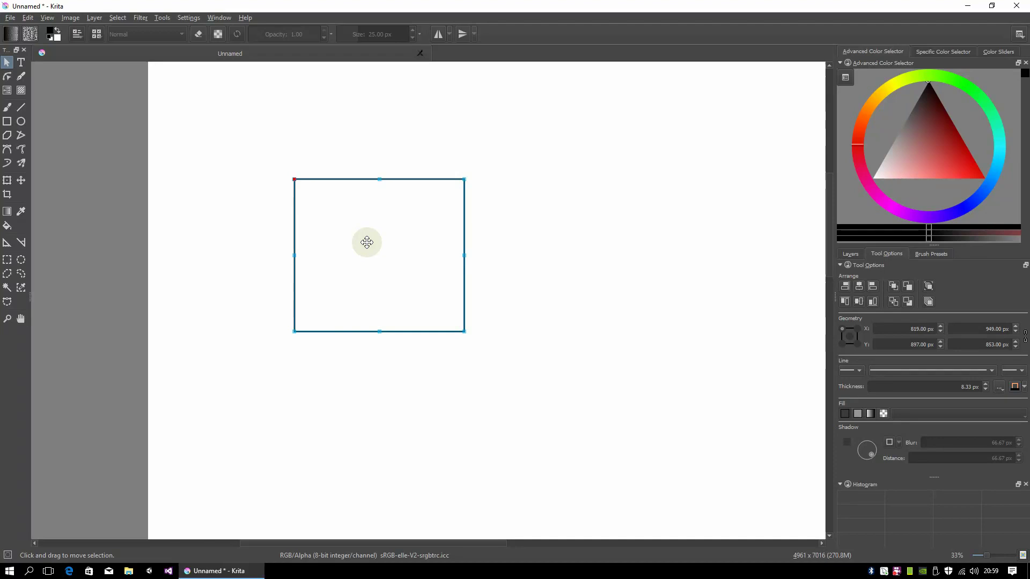
left_click_drag(384, 246, 338, 212)
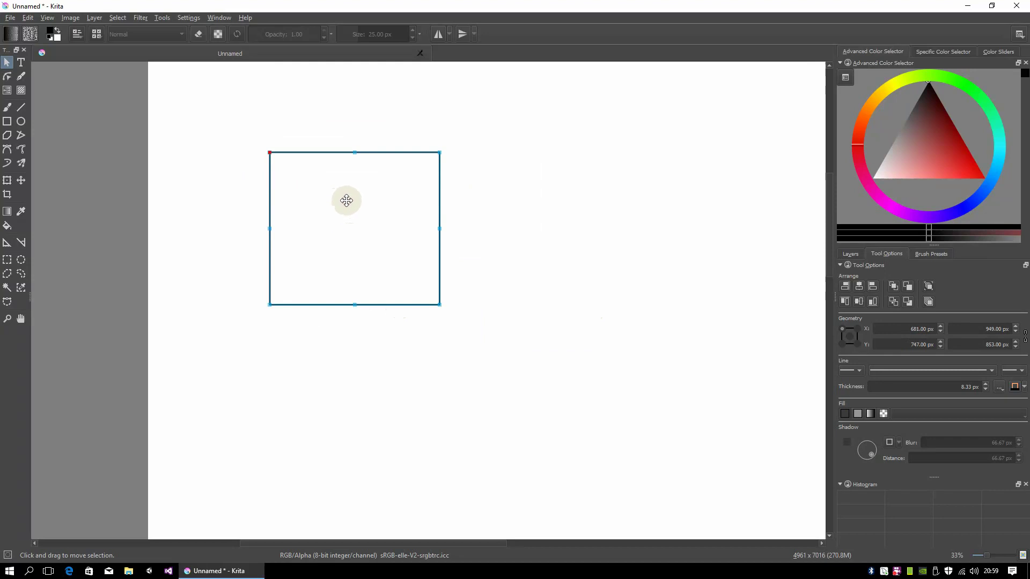
mouse_move(351, 212)
left_mouse_down()
mouse_move(474, 225)
mouse_move(346, 208)
left_mouse_up()
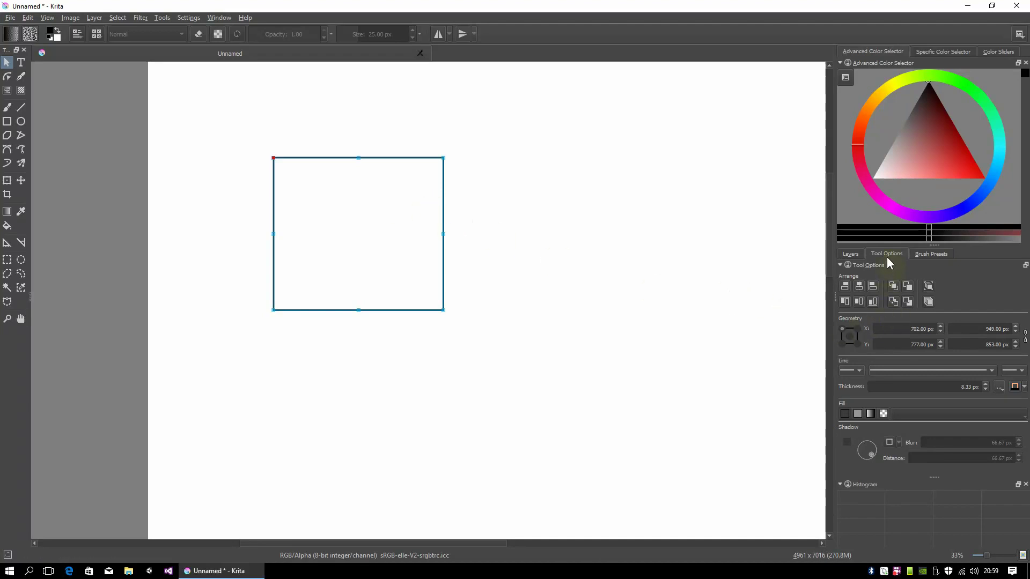
left_click(851, 255)
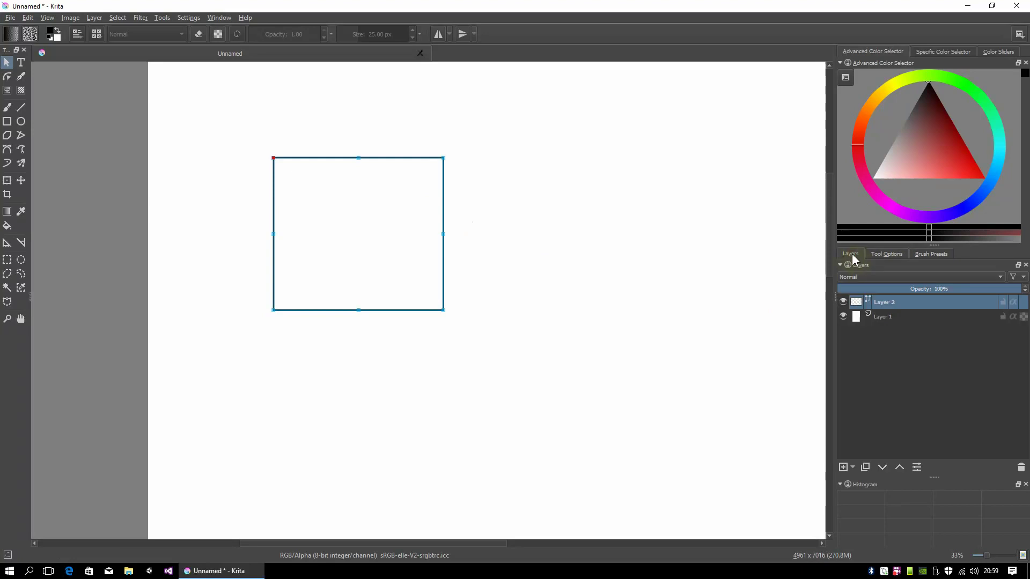
left_click(890, 253)
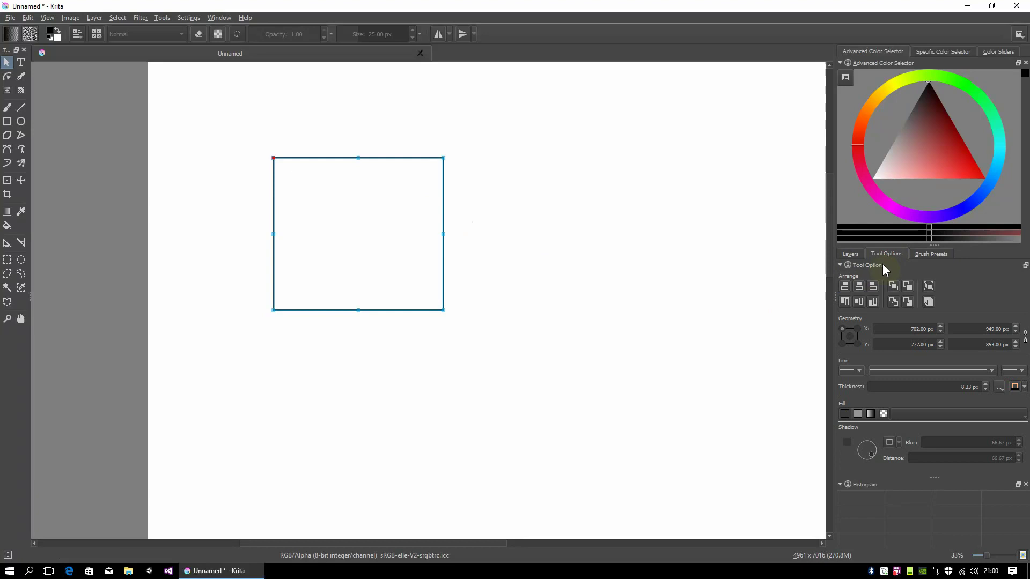
left_click(924, 255)
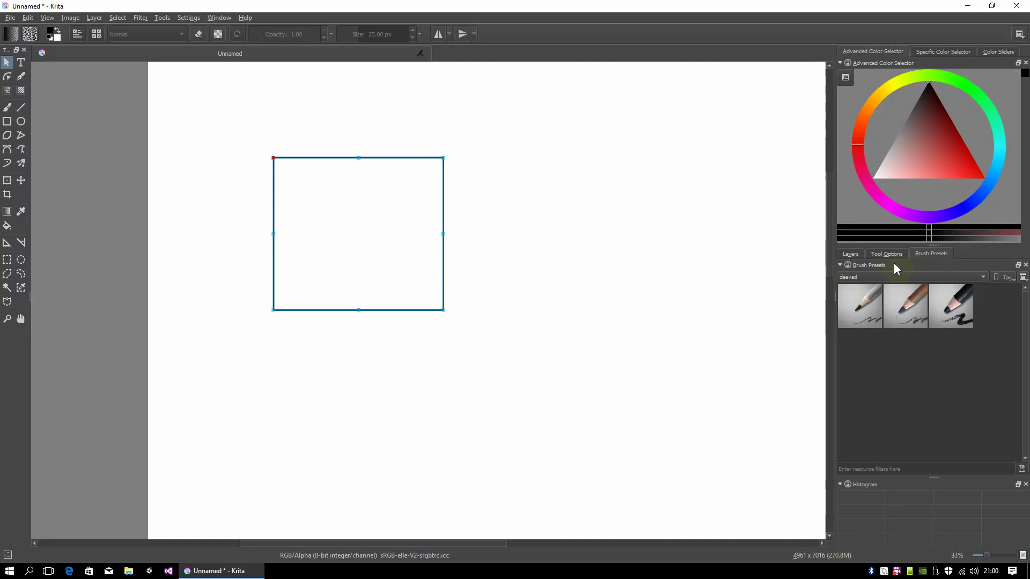
Enable the Grid and Guides docker and bring up its grid settings
right_click(909, 265)
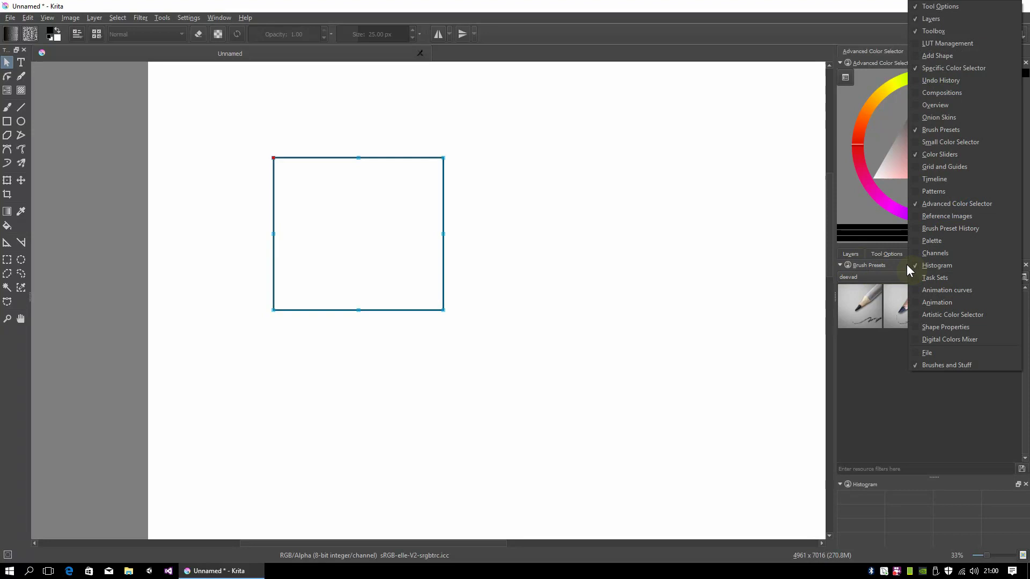
left_click(942, 166)
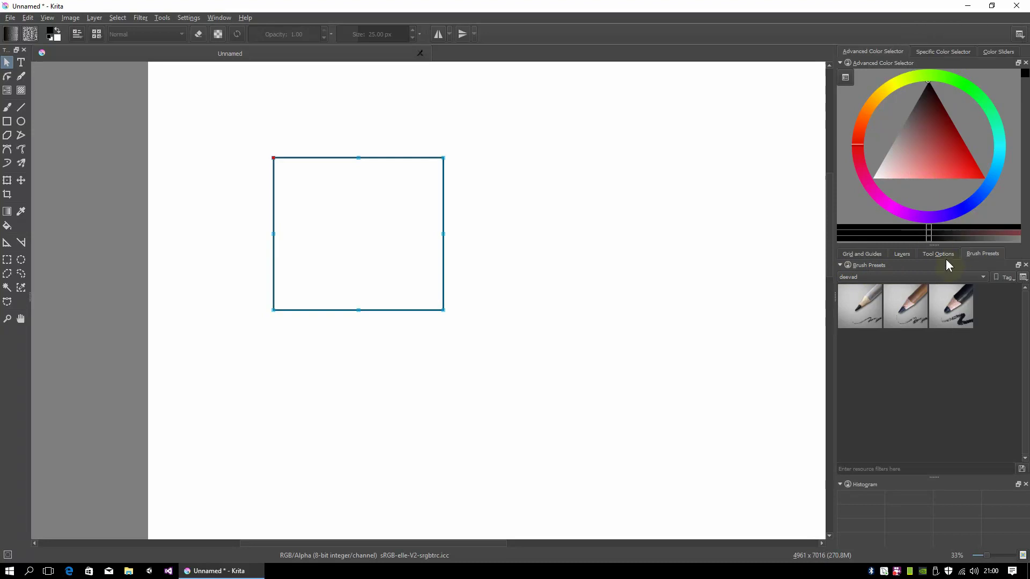
left_click(861, 254)
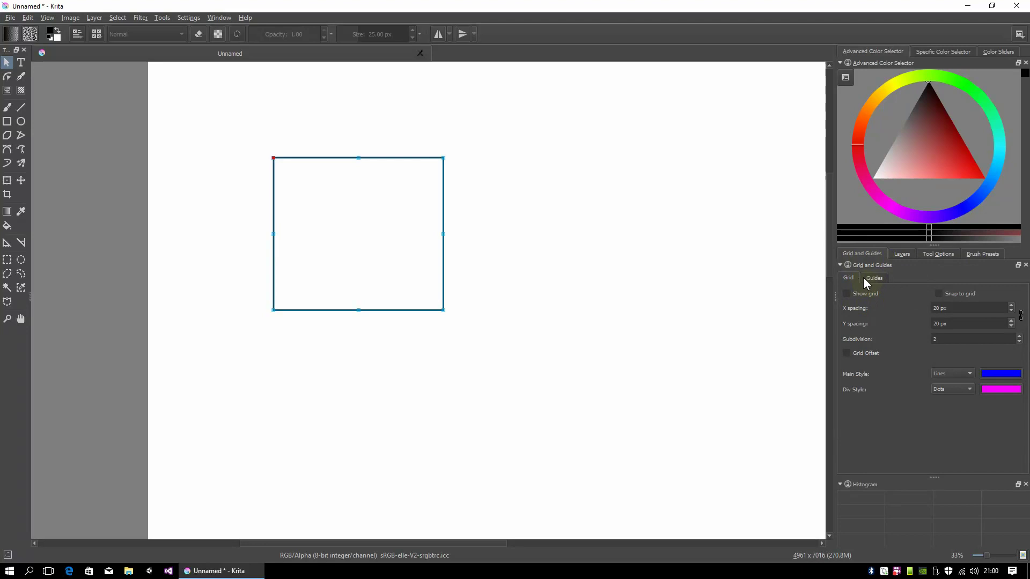
Review the guide settings, and turn the grid on over the canvas and off again
left_click(871, 277)
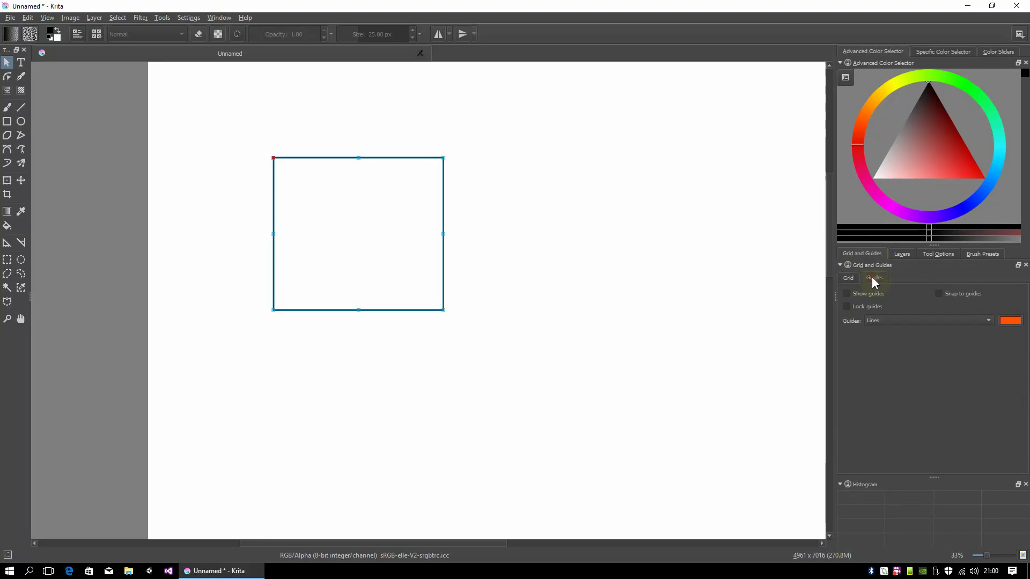
left_click(852, 277)
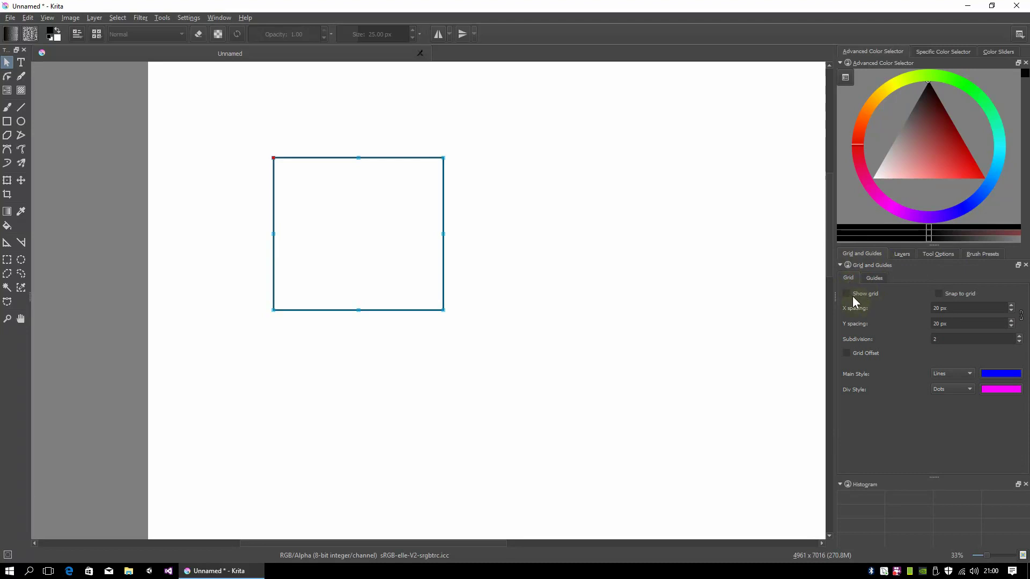
left_click(848, 293)
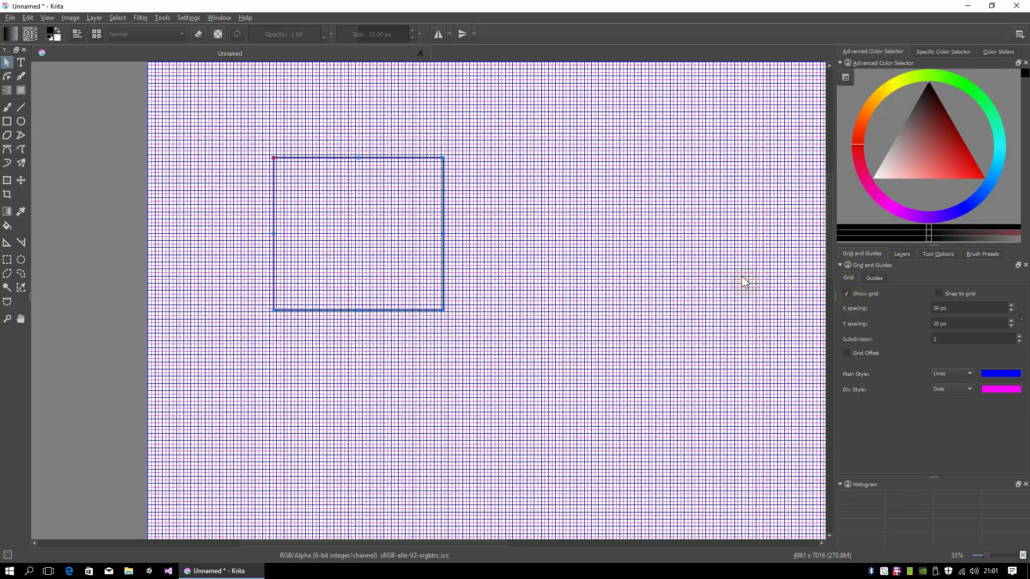
left_click(848, 295)
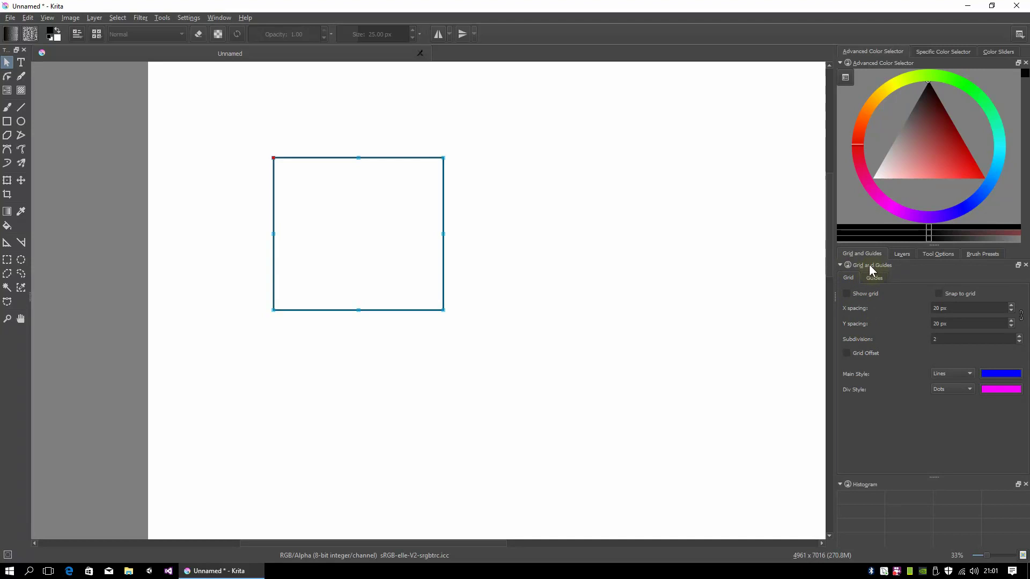
Float the Grid and Guides docker over the canvas beside the rectangle and close it
left_click(1018, 265)
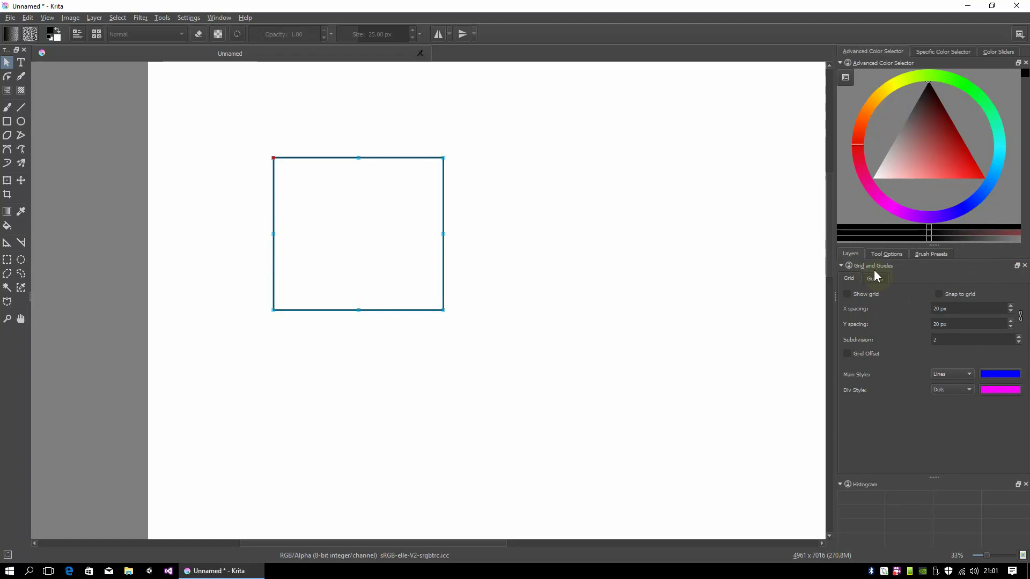
left_click_drag(884, 265, 617, 158)
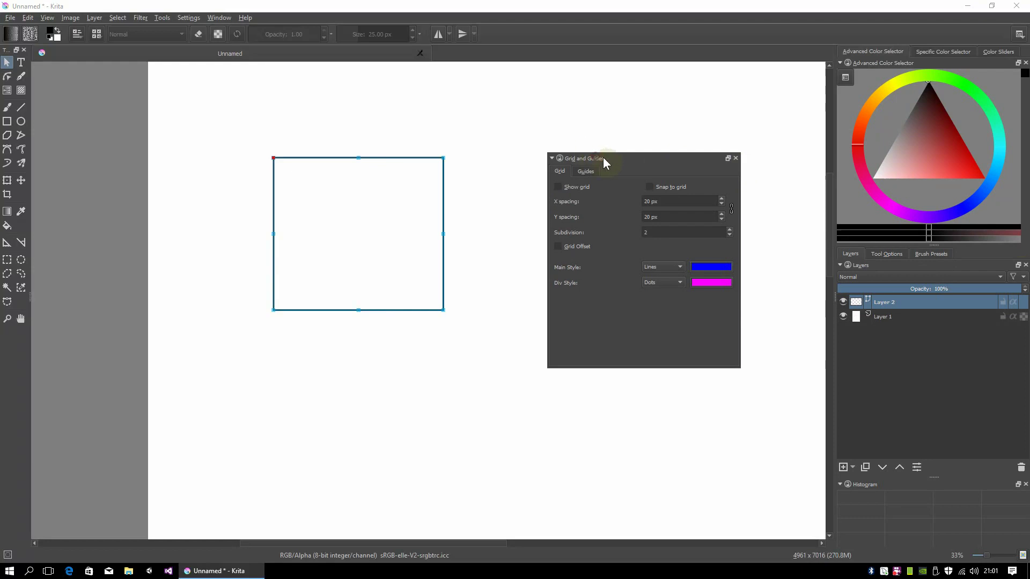
left_click_drag(604, 159, 616, 161)
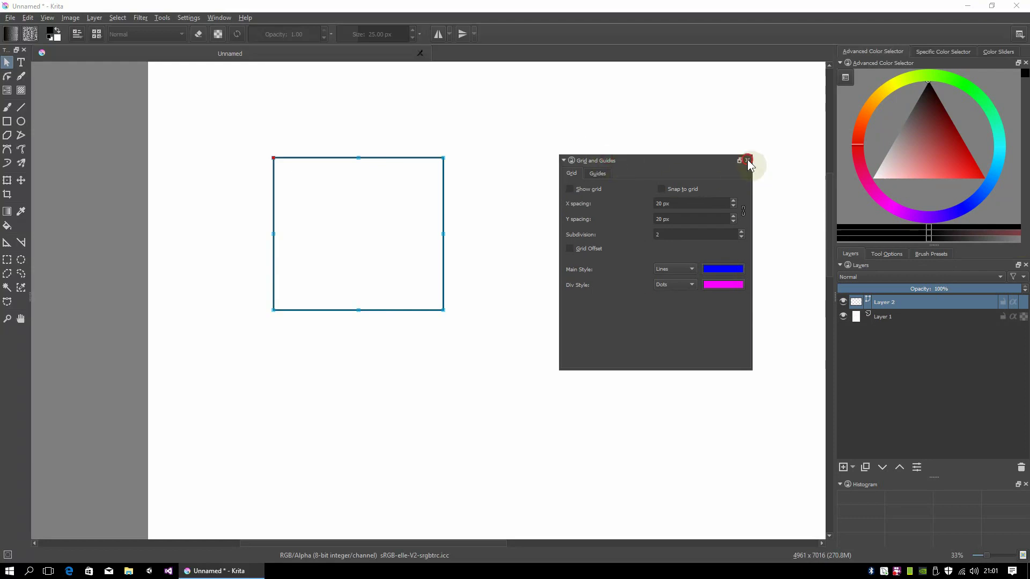
left_click(748, 160)
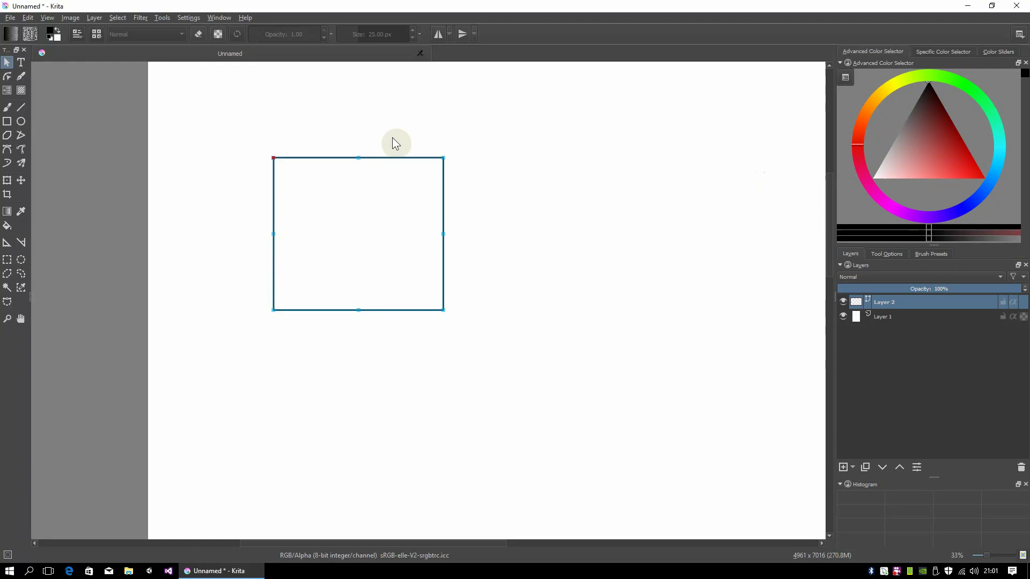
Reopen the Grid and Guides docker from the application's list of available dockers
left_click(47, 17)
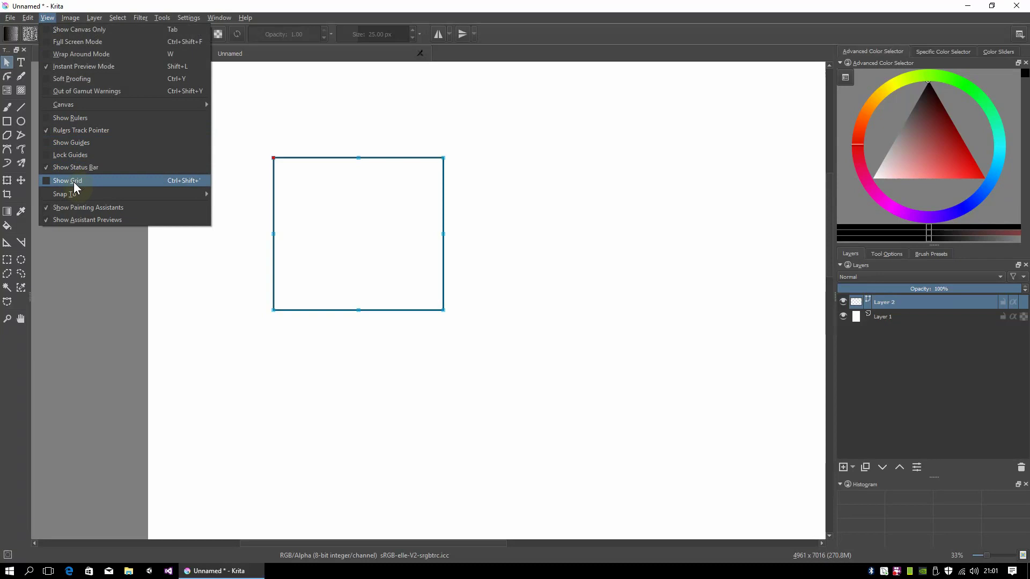
mouse_move(171, 15)
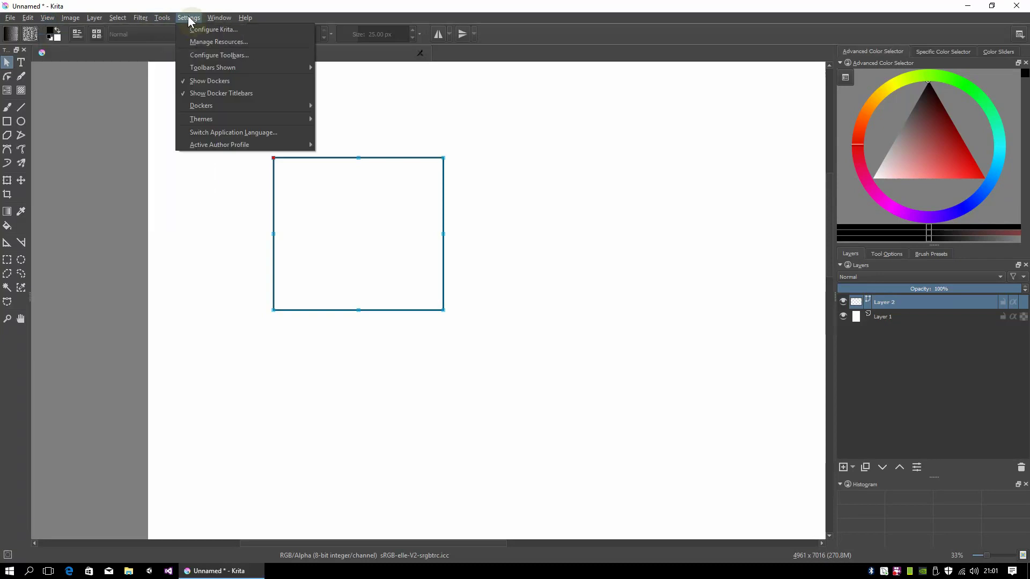
mouse_move(216, 109)
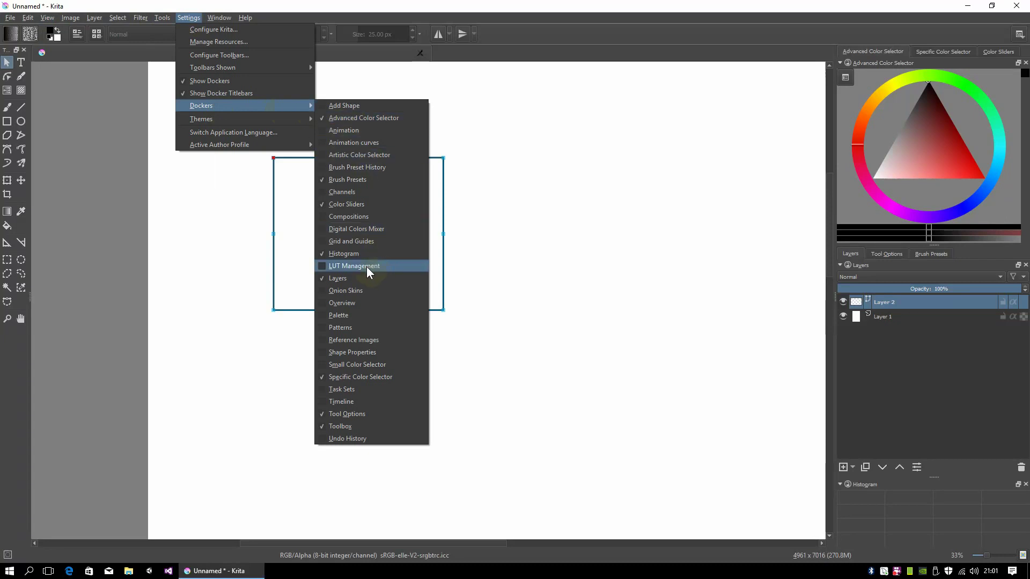
left_click(346, 241)
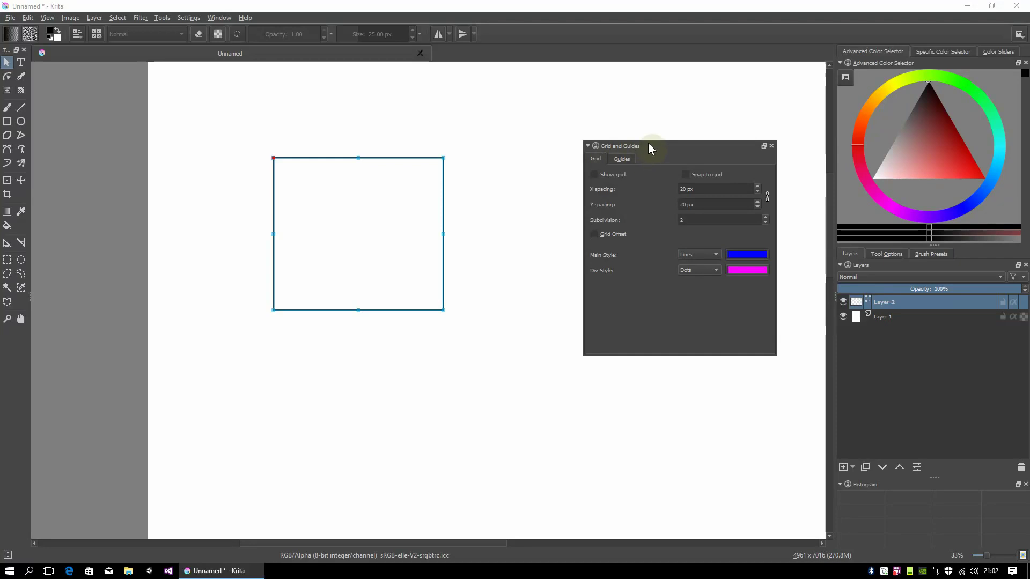
Dock the floating Grid and Guides docker in the same tab group as the Layers docker
left_click_drag(635, 144, 898, 221)
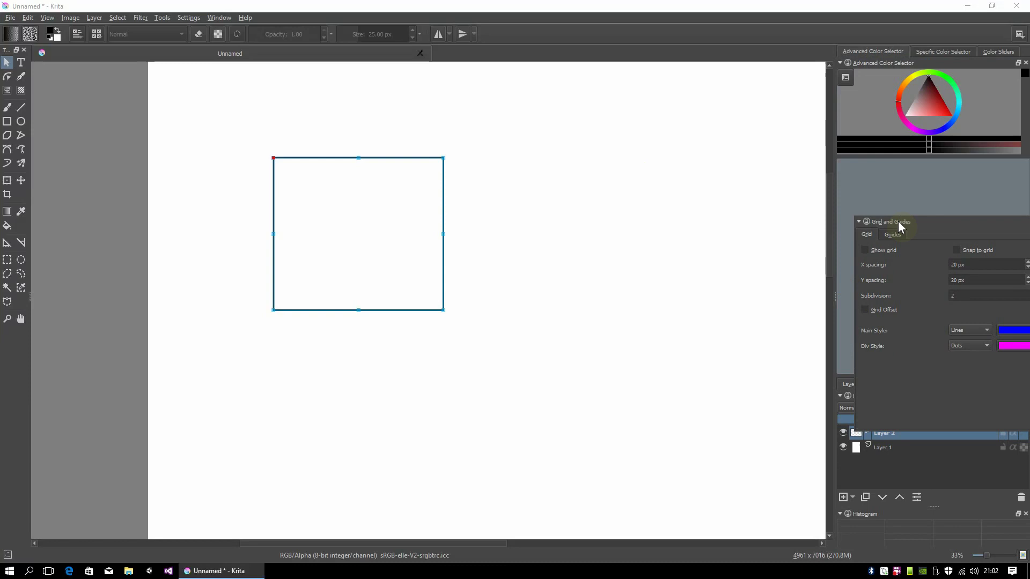
left_click_drag(898, 221, 907, 324)
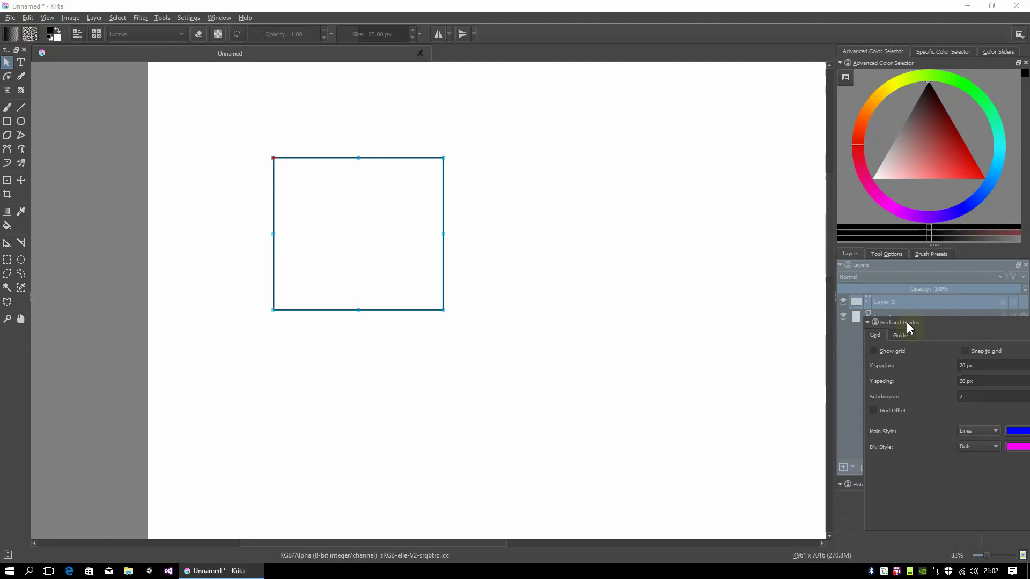
left_click_drag(906, 322, 907, 319)
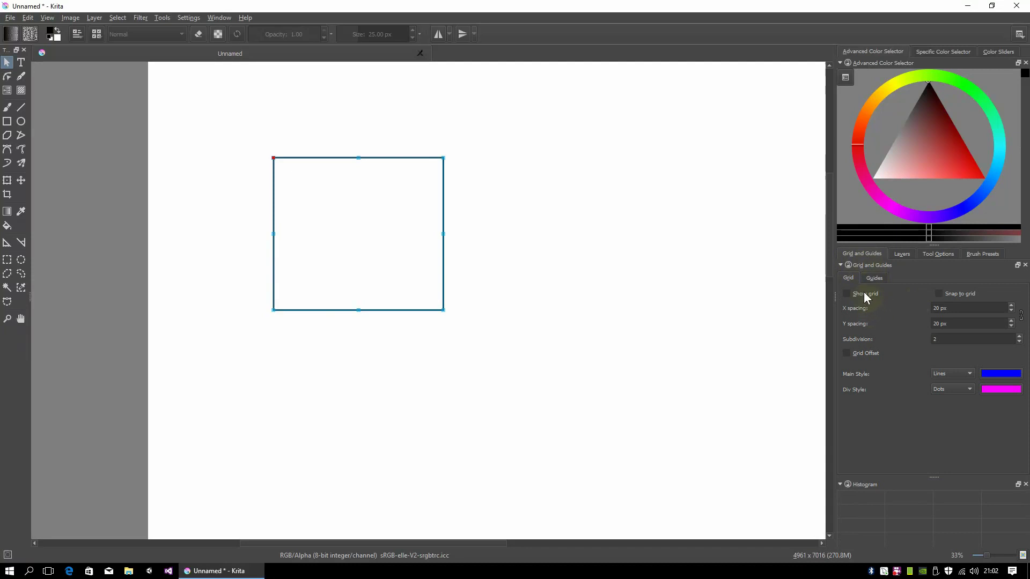
Check the guide settings in the docked Grid and Guides docker, and turn on the grid over the canvas
left_click(872, 279)
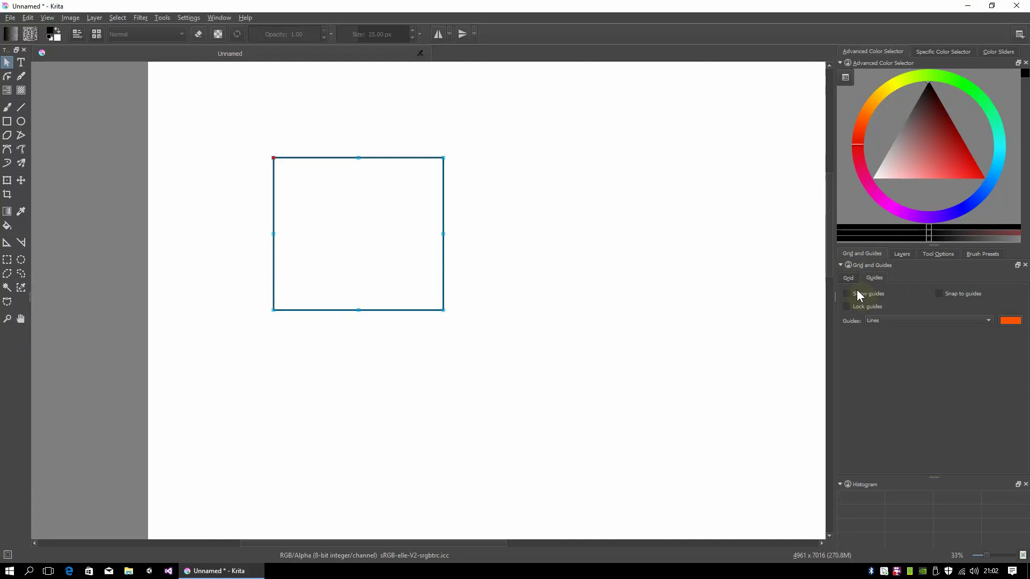
left_click(847, 279)
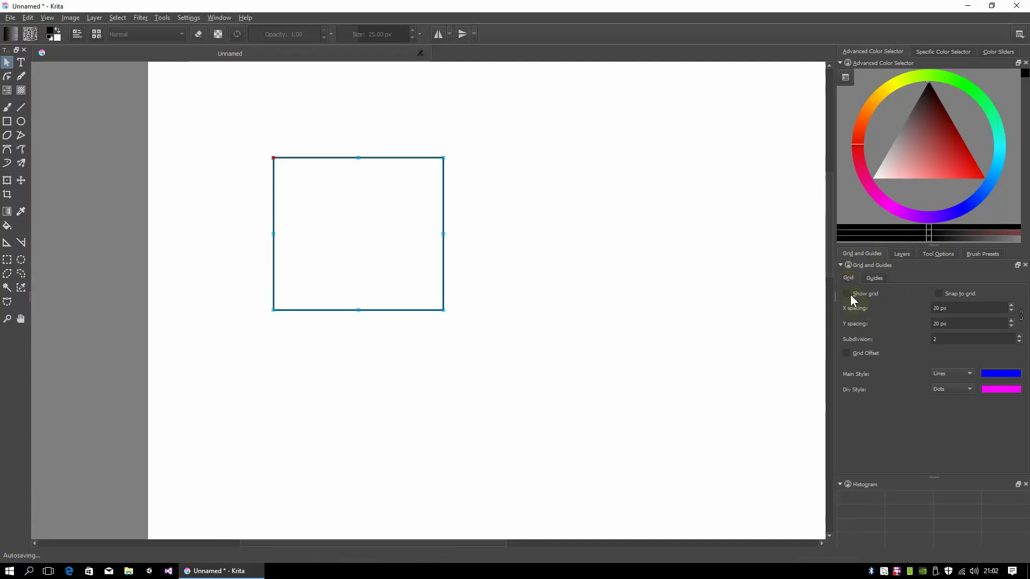
left_click(847, 294)
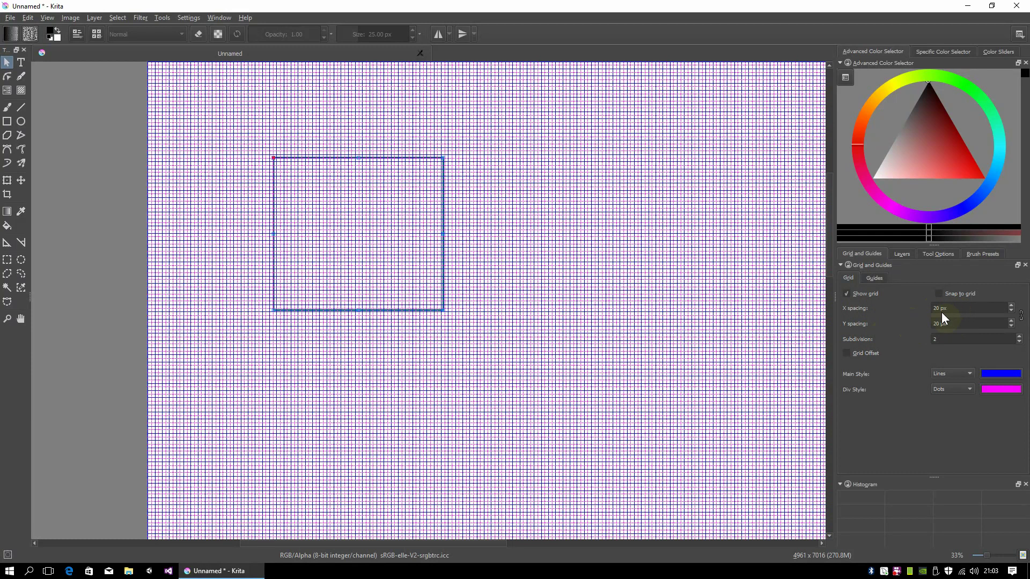
Set the grid's X and Y spacing to 414 px
scroll(515, 163, "up", 3)
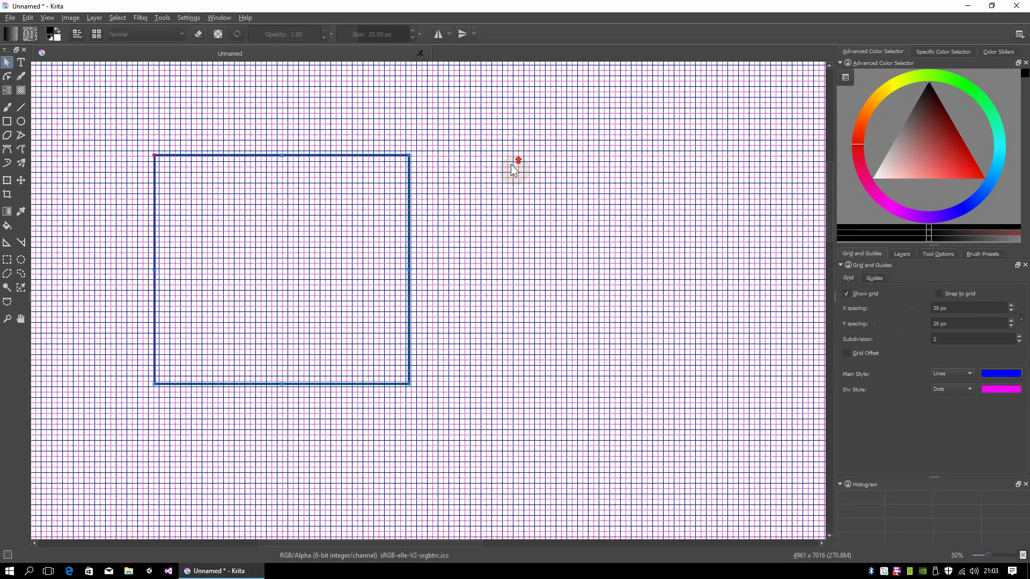
scroll(497, 189, "up", 5)
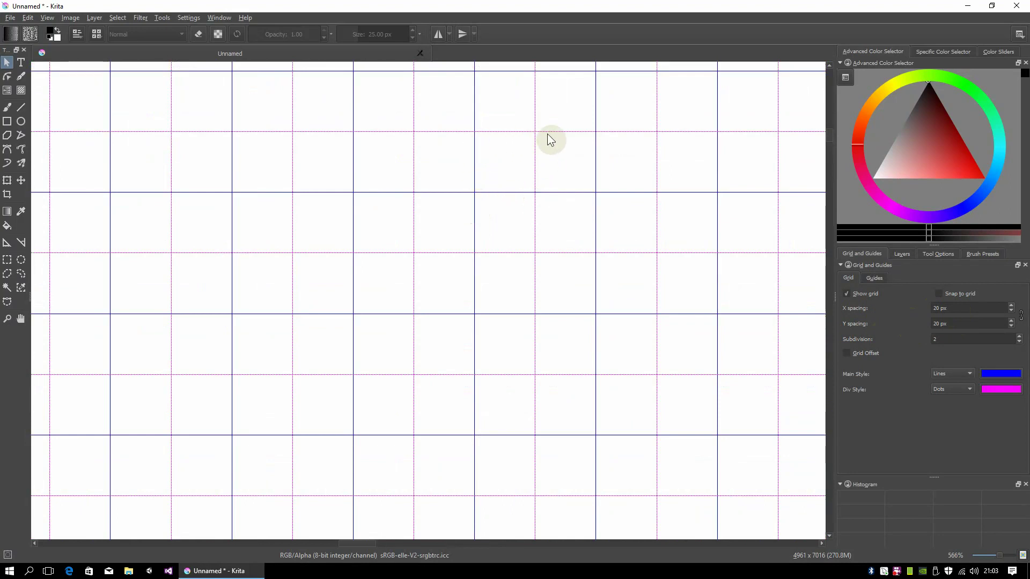
scroll(487, 188, "down", 8)
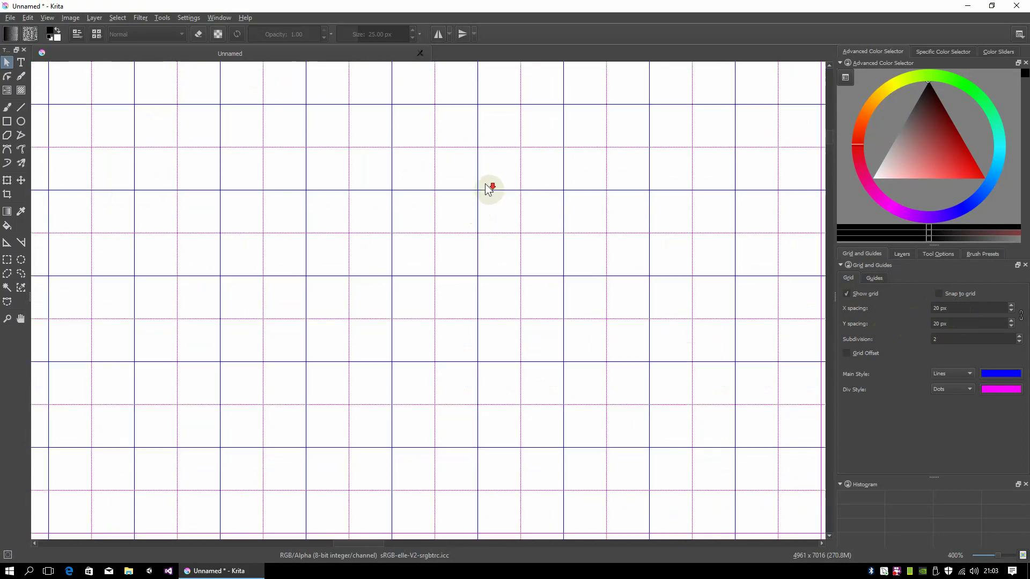
scroll(487, 188, "down", 2)
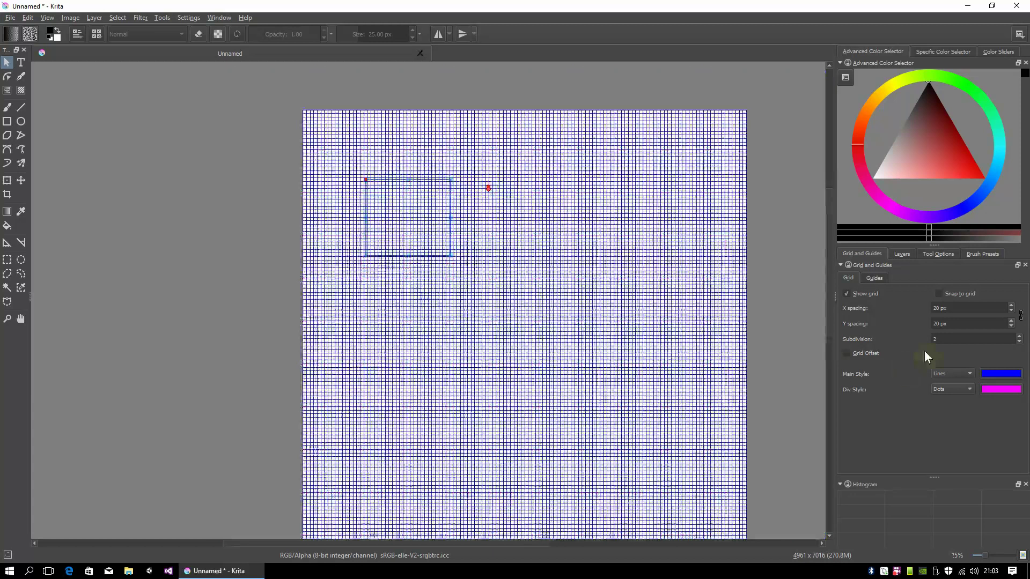
double_click(962, 308)
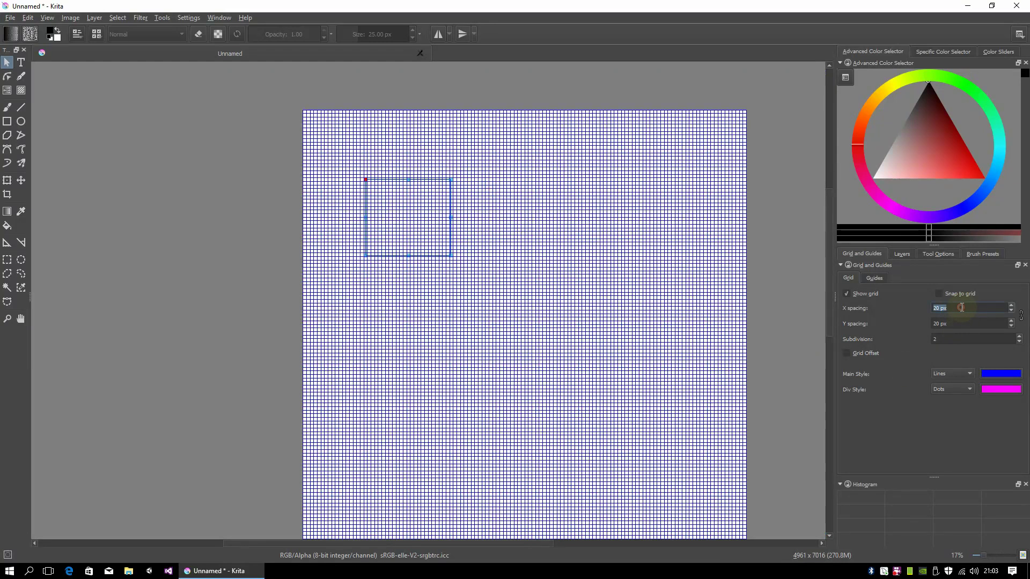
type("414")
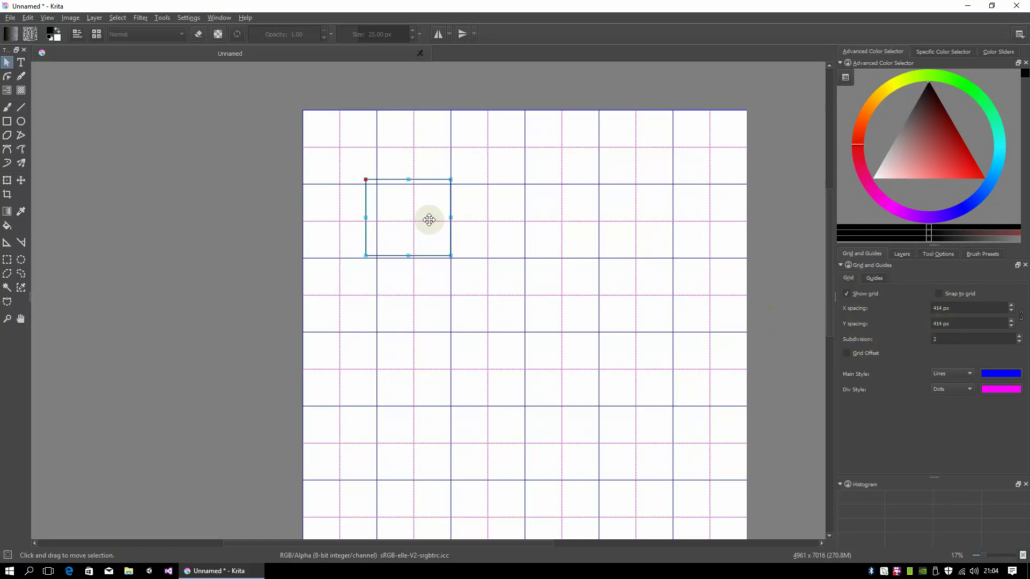
Move the rectangle over the grid without and with Snap to grid enabled, ending with its upper edge on a subdivision line
scroll(431, 216, "up", 1)
left_click_drag(432, 200, 456, 233)
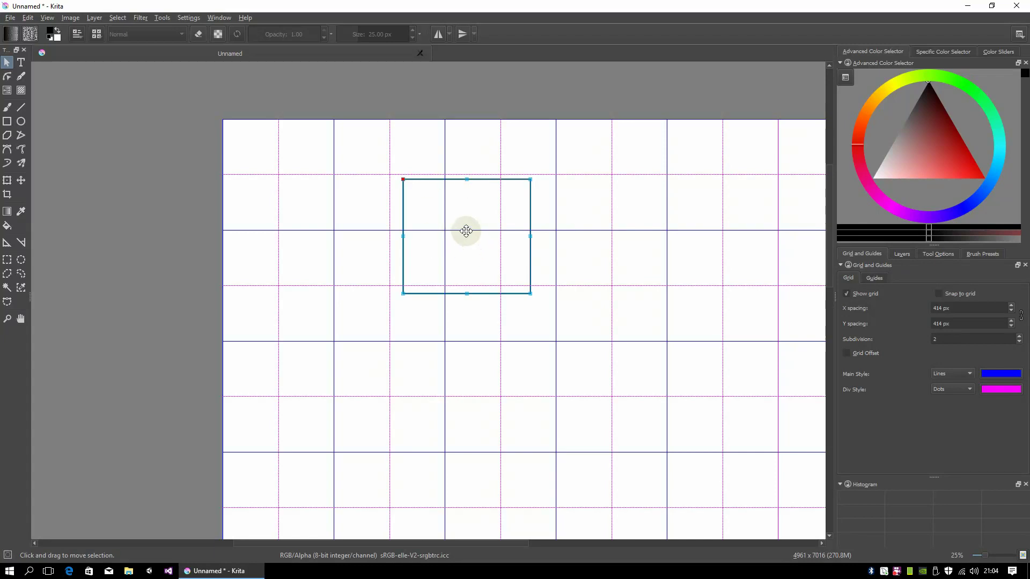
left_click_drag(466, 230, 417, 242)
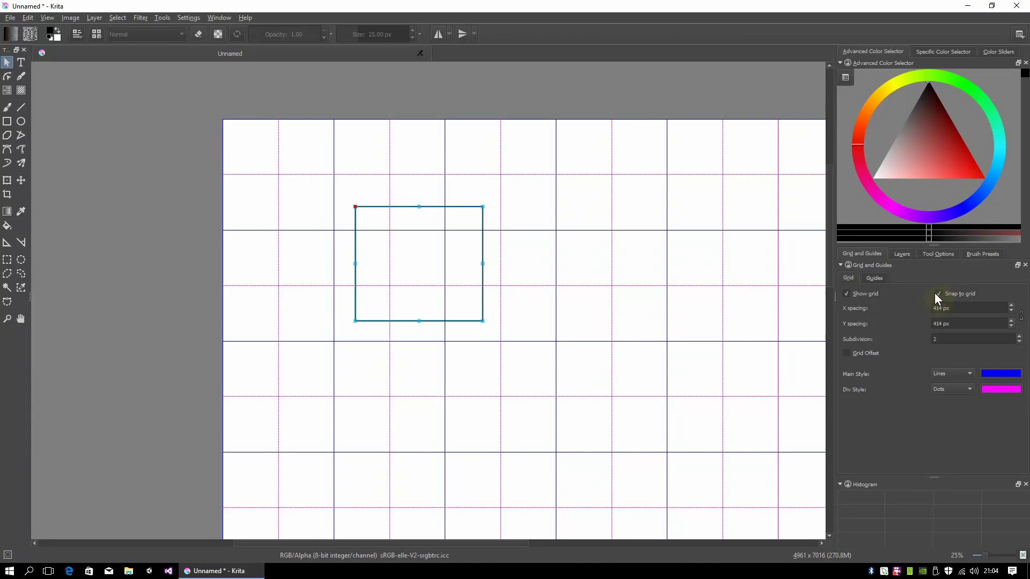
mouse_move(407, 253)
left_mouse_down()
mouse_move(417, 258)
mouse_move(396, 227)
mouse_move(415, 241)
left_mouse_up()
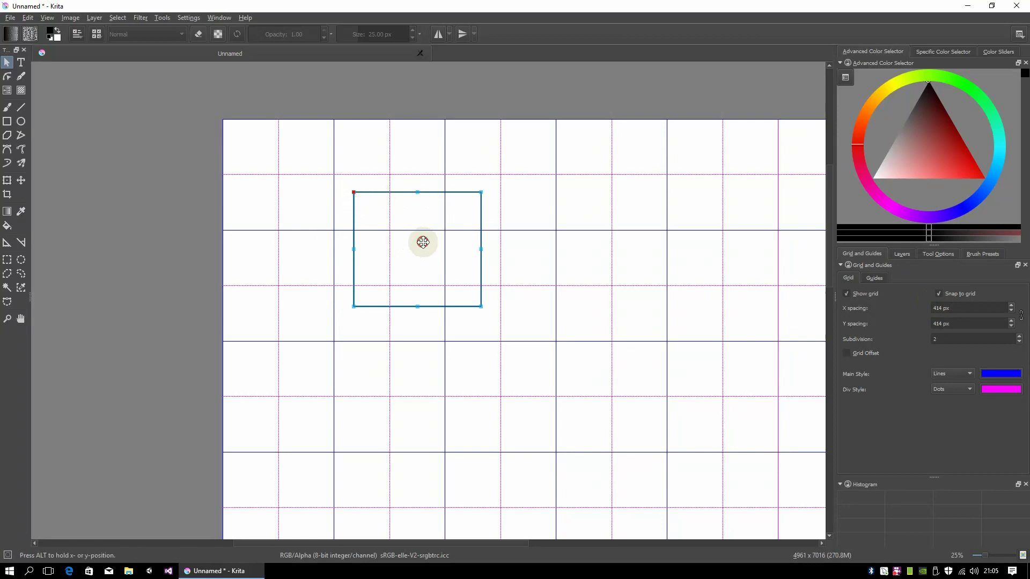
mouse_move(420, 241)
left_mouse_down()
mouse_move(407, 227)
mouse_move(427, 235)
mouse_move(406, 248)
left_mouse_up()
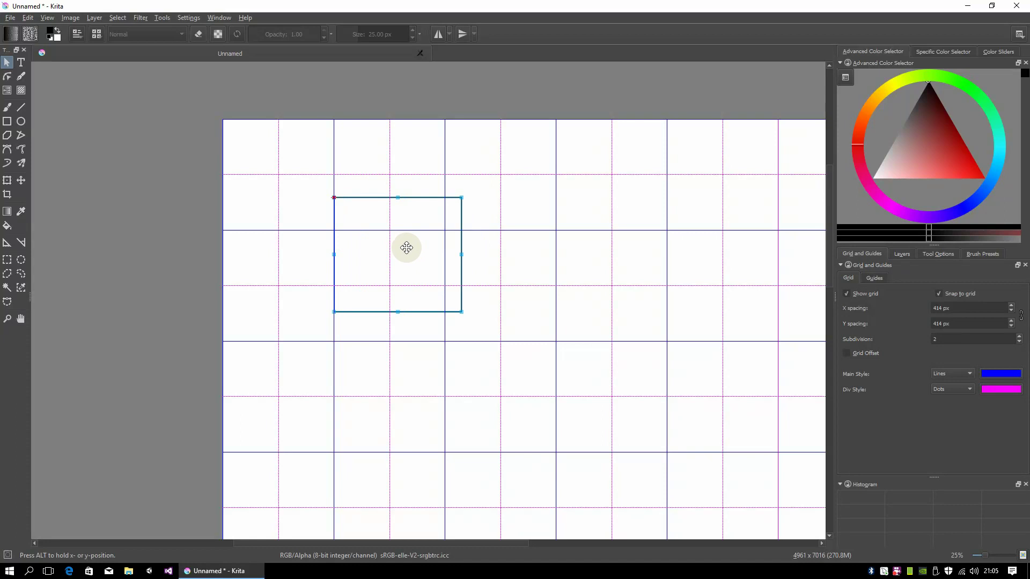
left_click_drag(409, 247, 438, 250)
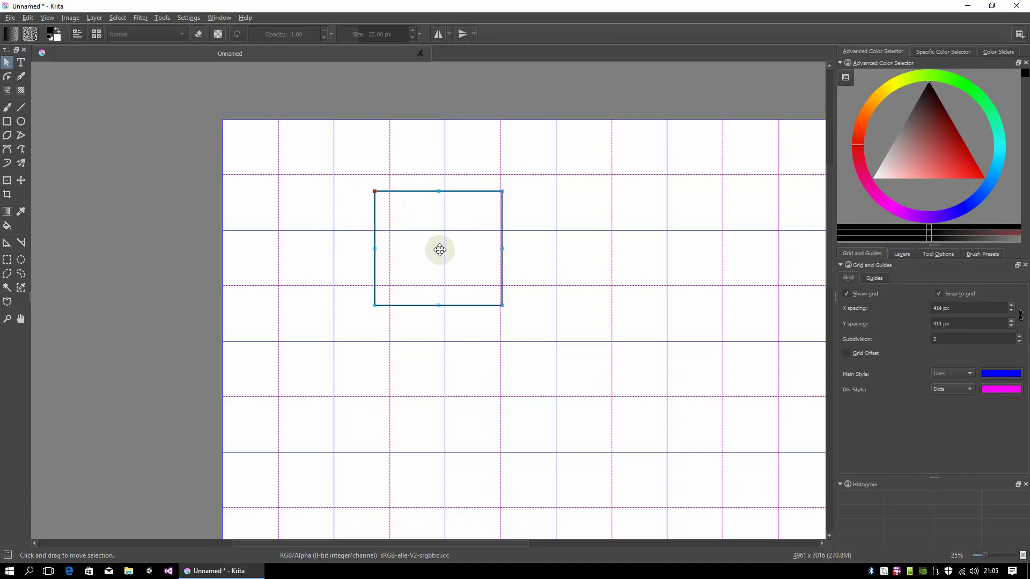
left_click_drag(434, 248, 428, 218)
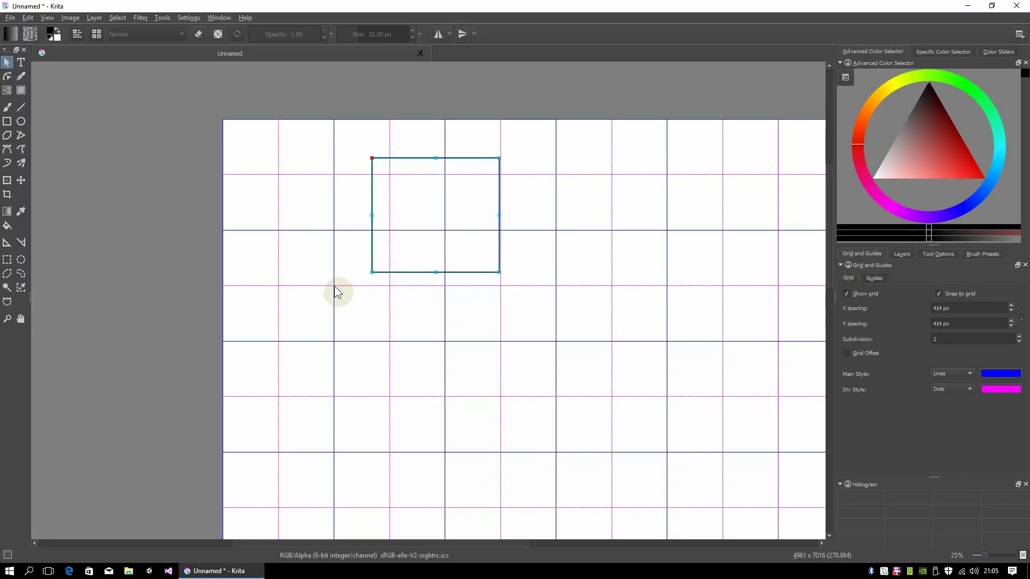
mouse_move(427, 237)
left_mouse_down()
mouse_move(387, 250)
mouse_move(406, 231)
mouse_move(401, 249)
mouse_move(420, 237)
mouse_move(428, 254)
left_mouse_up()
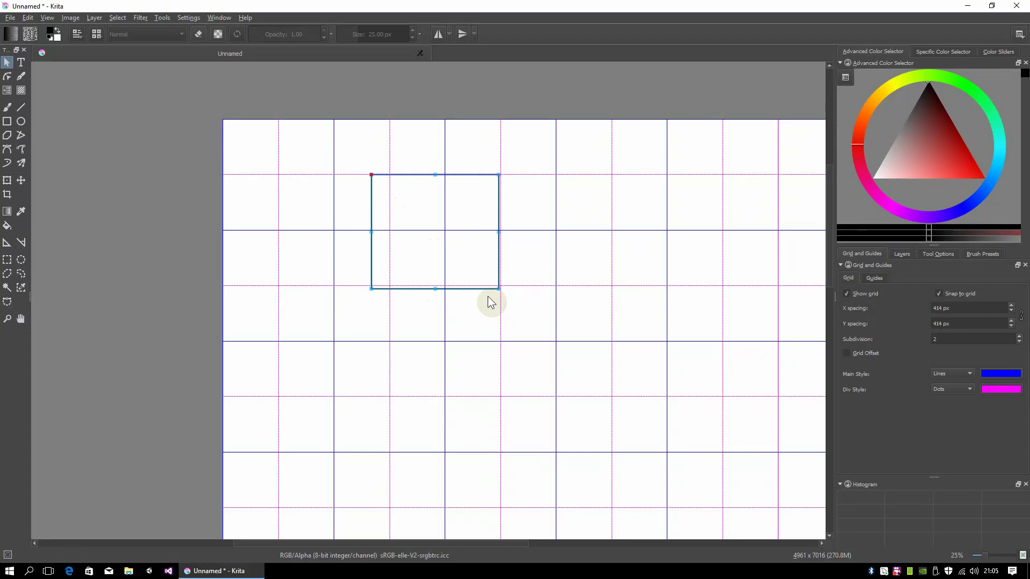
Shrink the rectangle to a small square about 190 px wide and place it inside one grid cell
left_click_drag(498, 290, 399, 206)
scroll(427, 256, "up", 4)
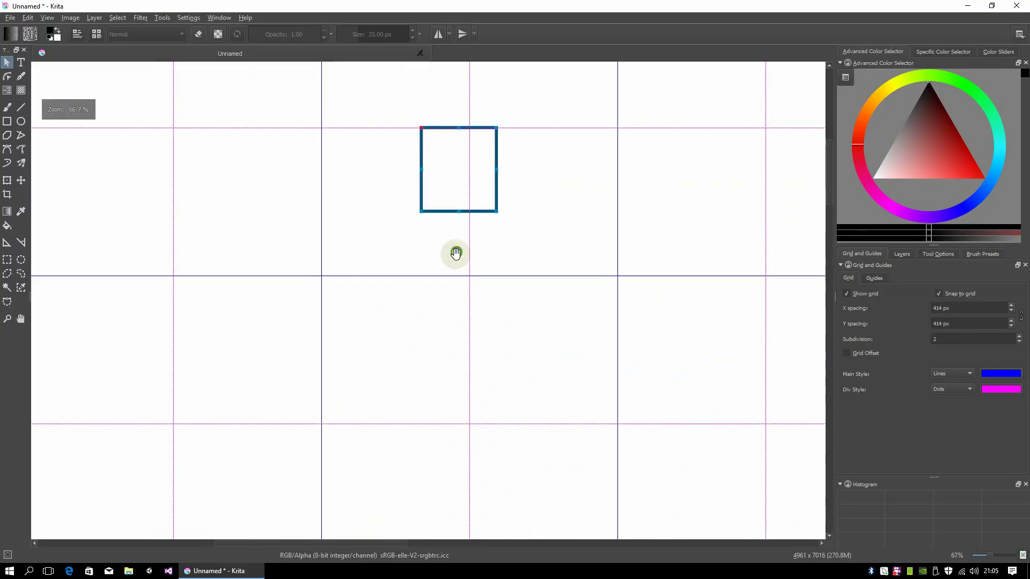
left_click_drag(544, 250, 538, 230)
left_click_drag(476, 186, 391, 234)
left_click(288, 355)
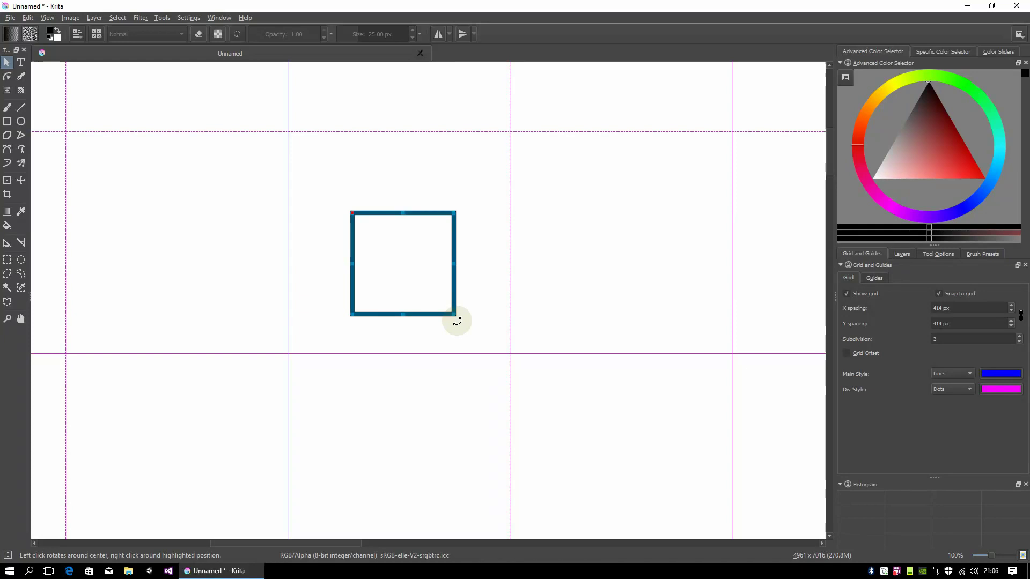
Rotate the square 90 degrees counterclockwise about its center
left_click_drag(457, 319, 476, 219)
key("Escape")
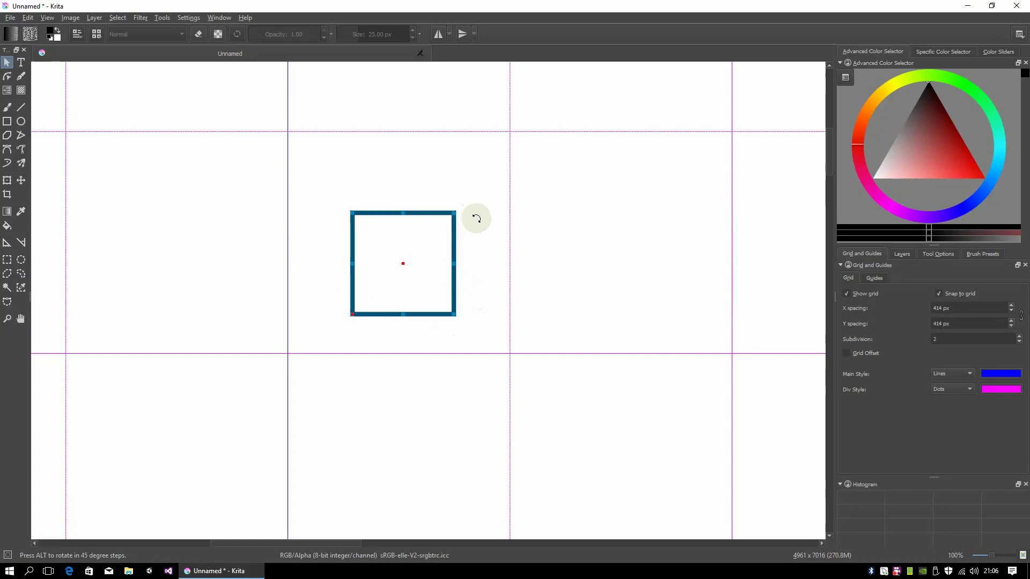
mouse_move(449, 186)
left_mouse_down()
mouse_move(388, 176)
mouse_move(349, 184)
mouse_move(301, 249)
mouse_move(322, 287)
mouse_move(407, 179)
mouse_move(455, 203)
left_mouse_up()
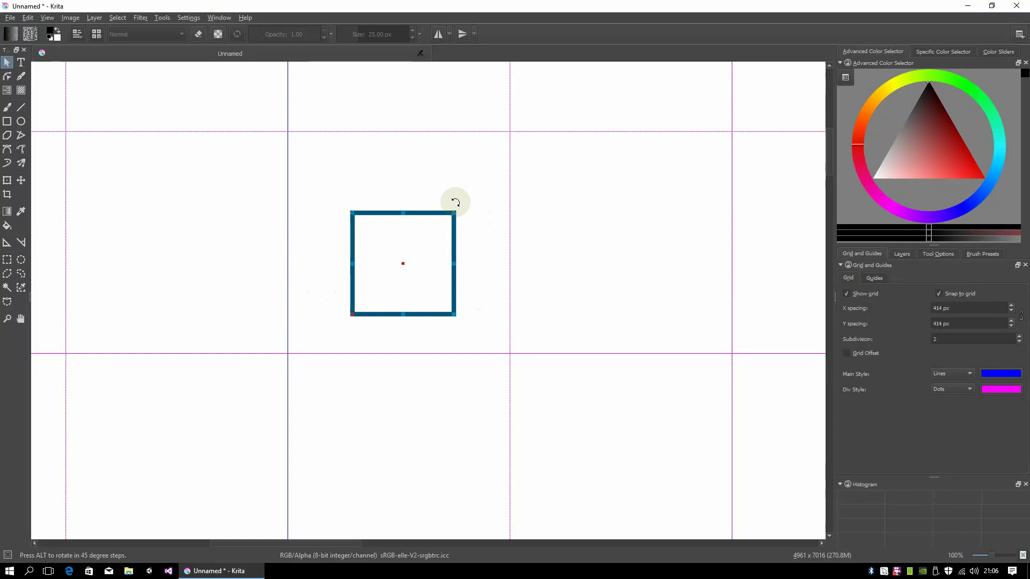
left_click_drag(455, 202, 455, 202)
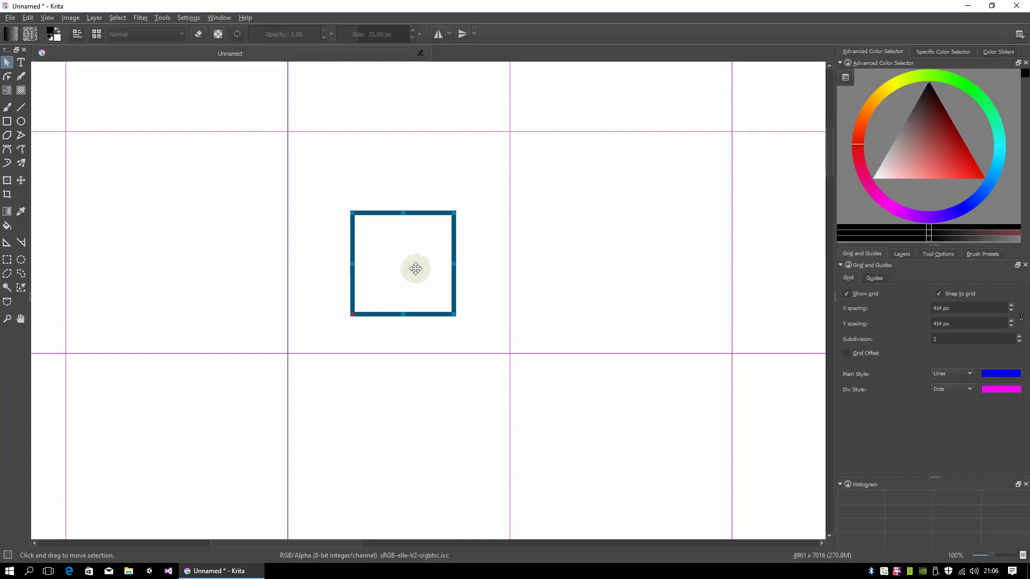
Reposition the square within its grid cell and rotate it another 90 degrees counterclockwise
mouse_move(416, 269)
left_mouse_down()
mouse_move(370, 301)
mouse_move(396, 269)
mouse_move(391, 306)
mouse_move(393, 268)
mouse_move(392, 303)
mouse_move(345, 304)
mouse_move(387, 301)
mouse_move(404, 251)
left_mouse_up()
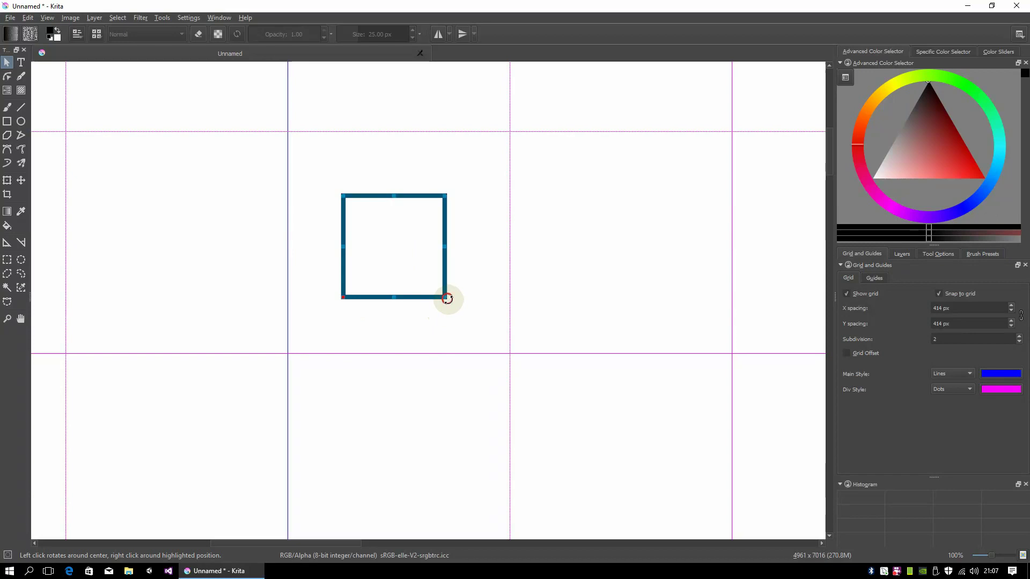
mouse_move(447, 299)
left_mouse_down()
mouse_move(474, 259)
mouse_move(450, 202)
left_mouse_up()
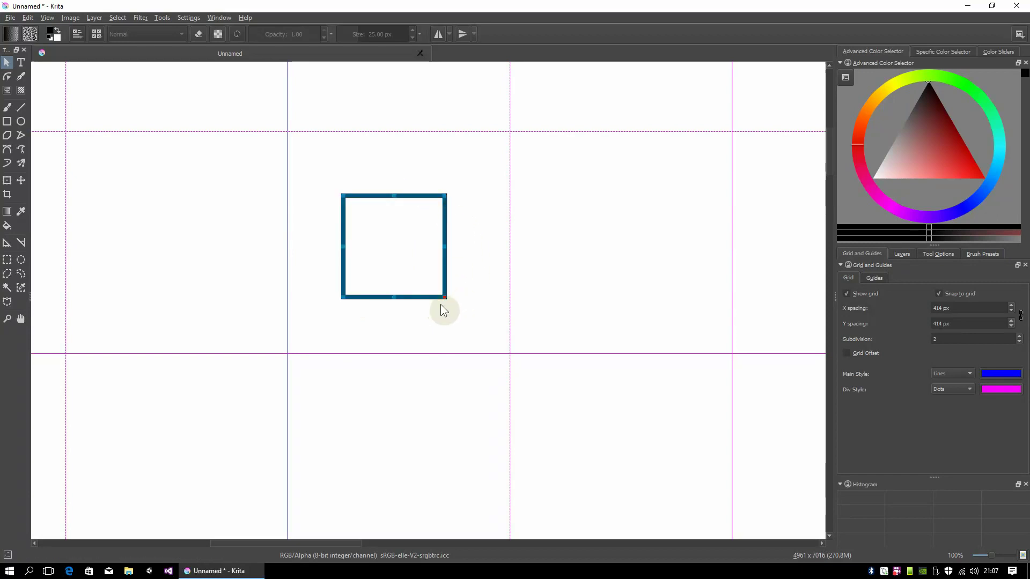
left_click_drag(410, 267, 423, 246)
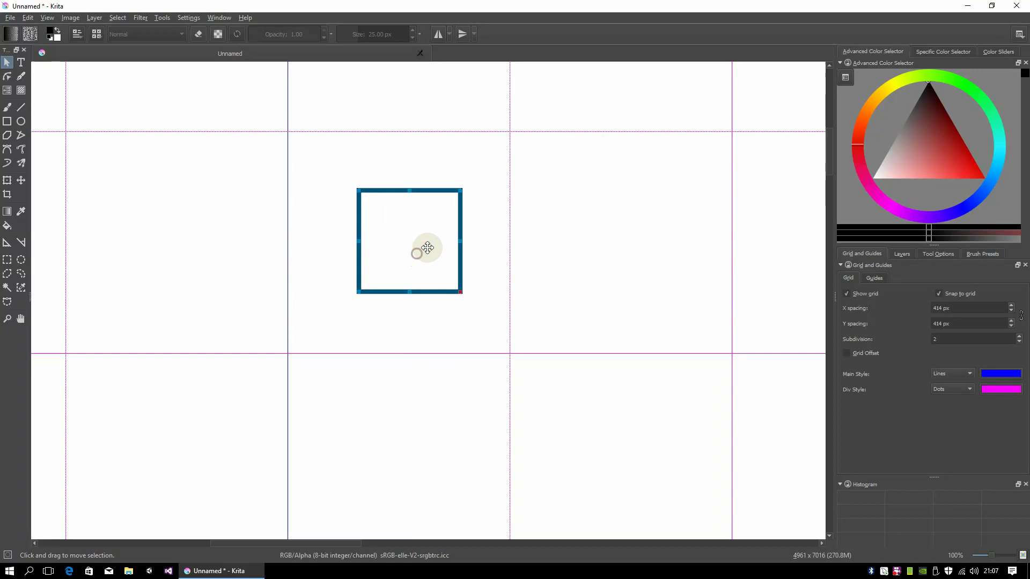
Bring up the guide settings and show the rulers along the canvas edges
scroll(421, 242, "down", 1)
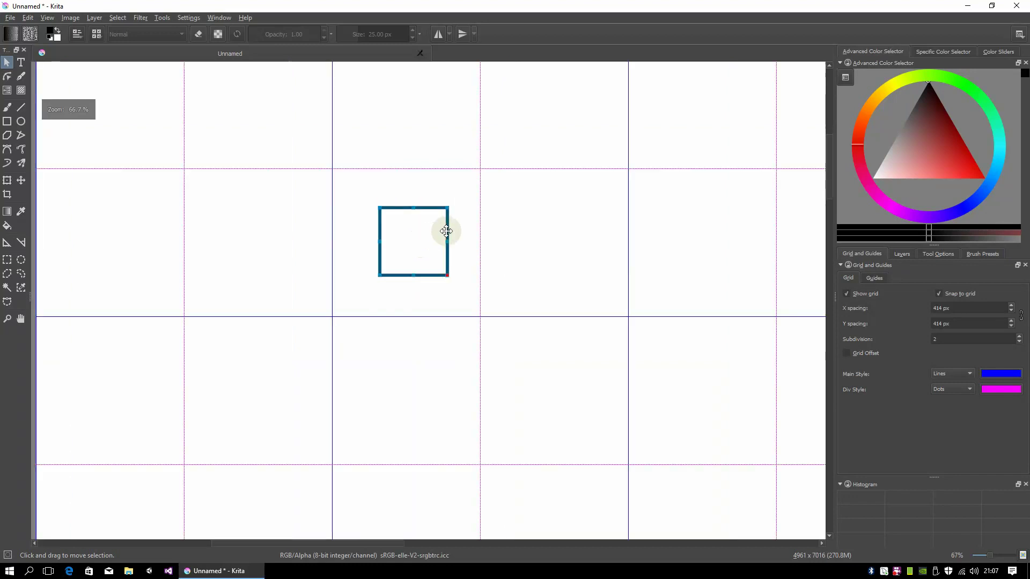
scroll(419, 262, "down", 1)
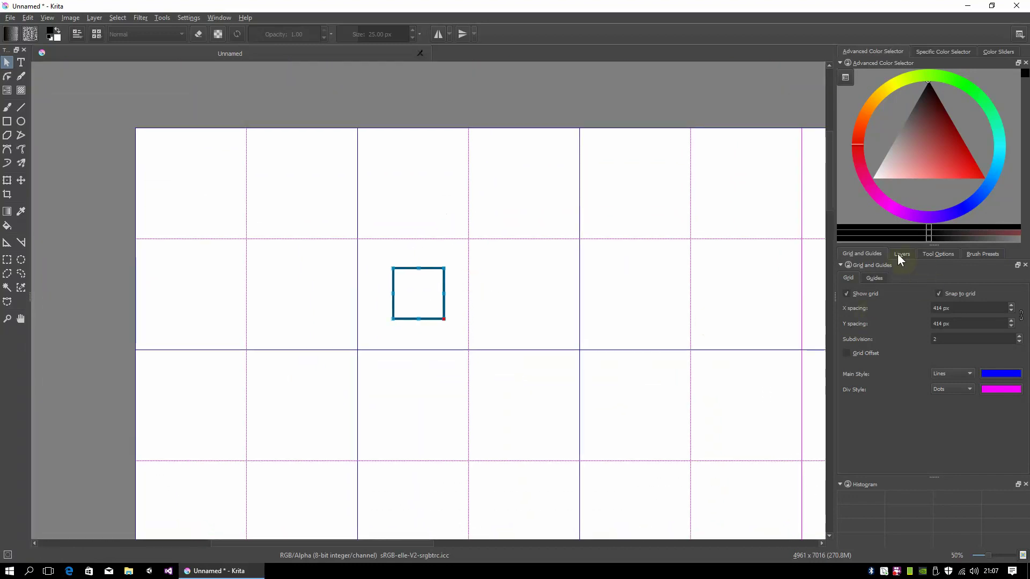
left_click(874, 278)
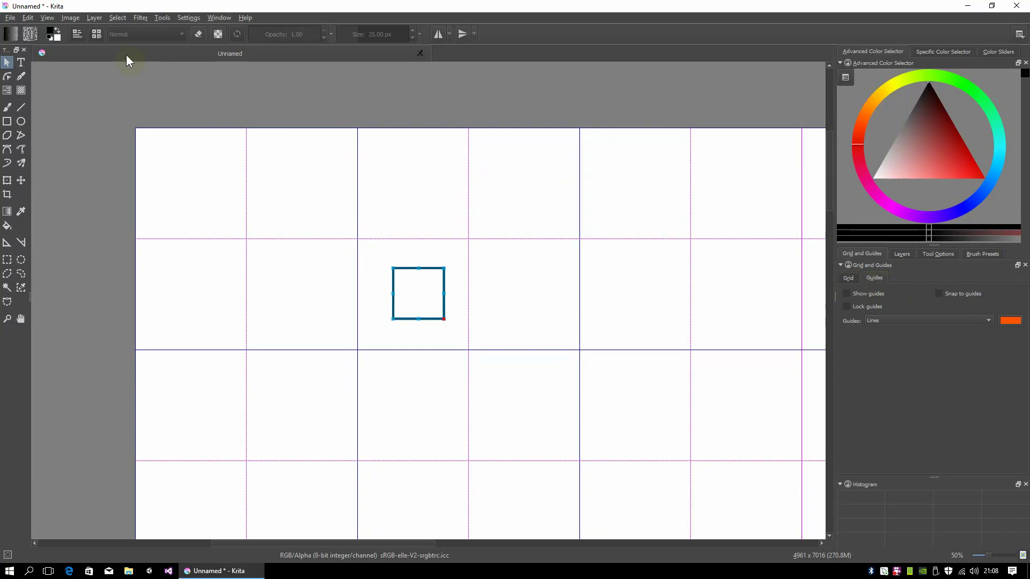
left_click(47, 17)
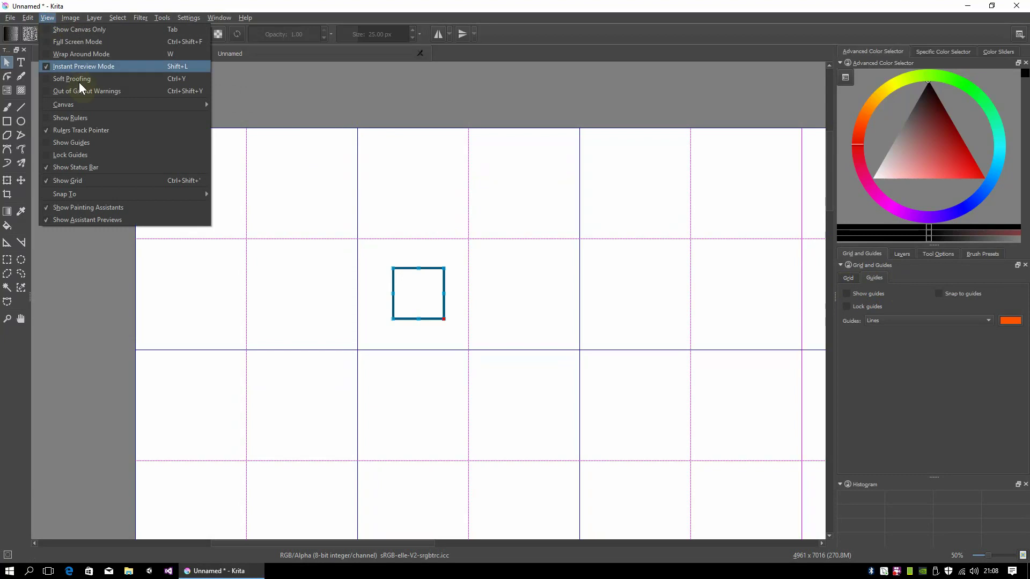
left_click(94, 117)
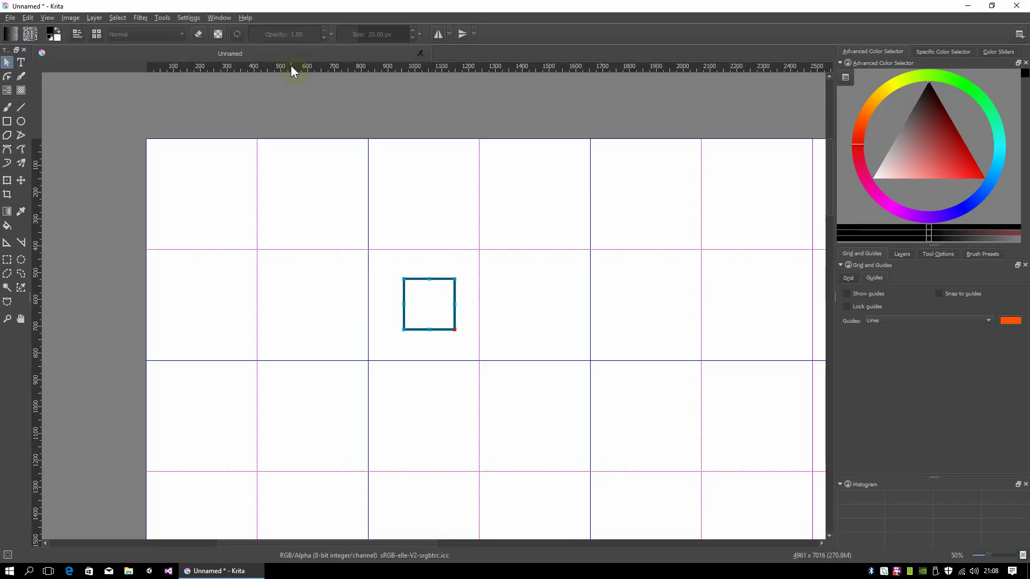
Add horizontal guides at about 330 px and 750 px, and a vertical guide at about 225 px
left_click_drag(288, 136, 301, 226)
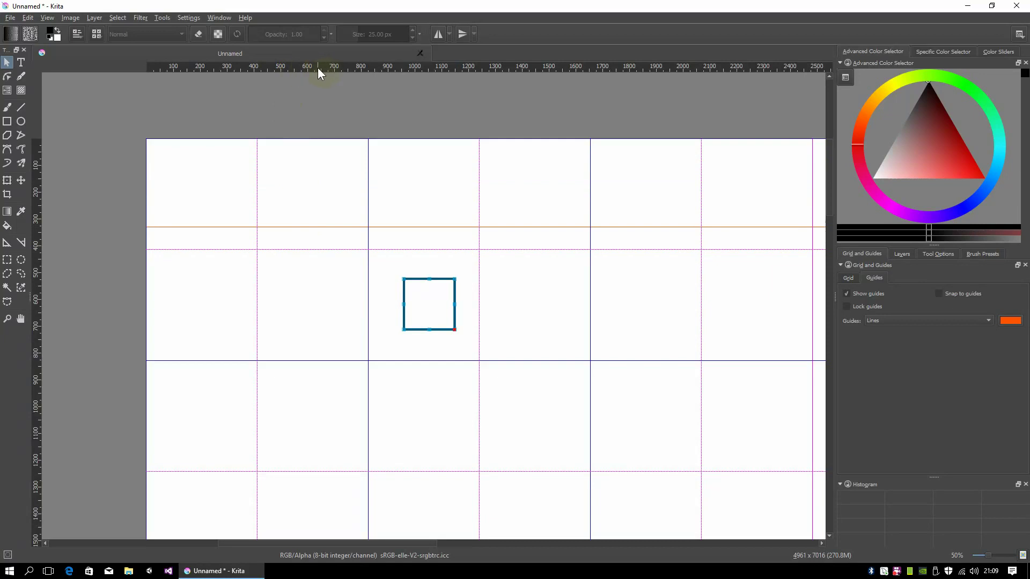
left_click_drag(317, 67, 306, 339)
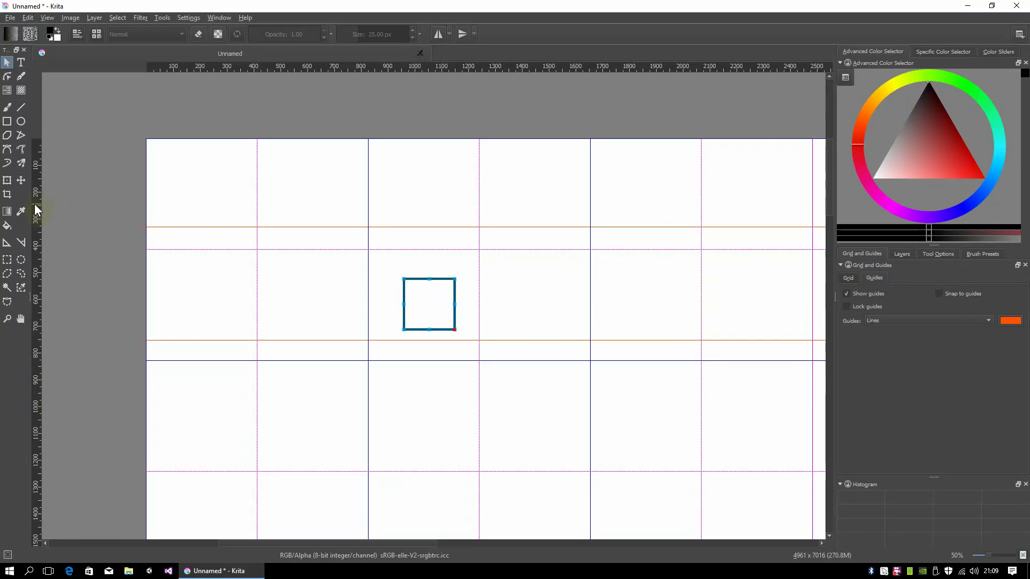
left_click_drag(61, 214, 207, 237)
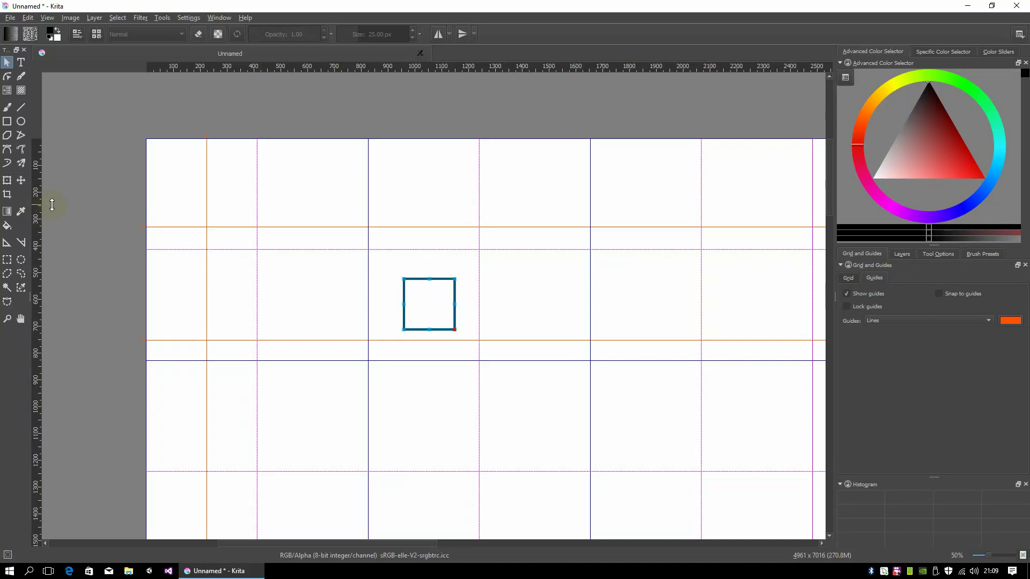
Add a second vertical guide at about 685 px and hide the grid
left_click_drag(36, 216, 331, 266)
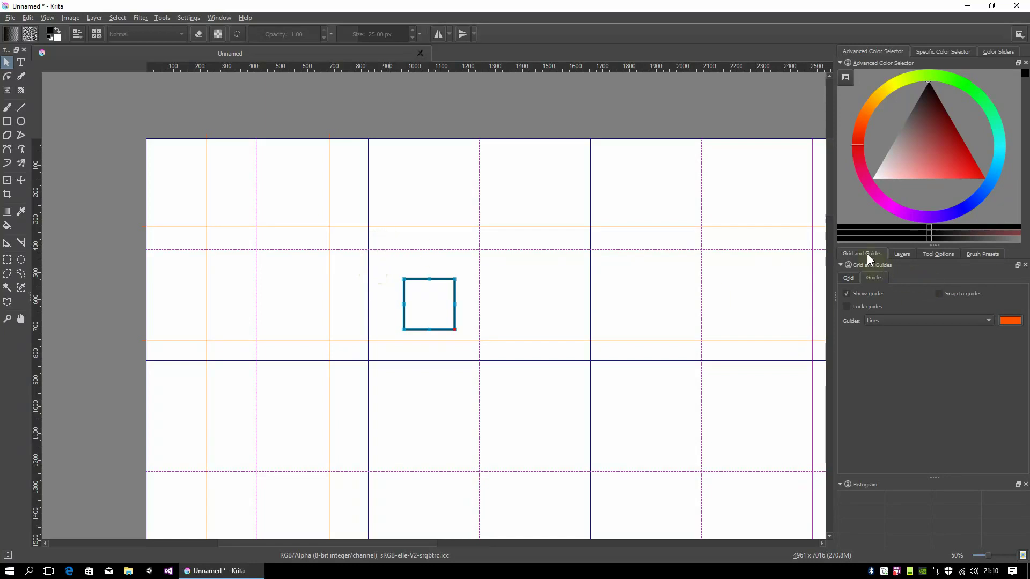
left_click(852, 278)
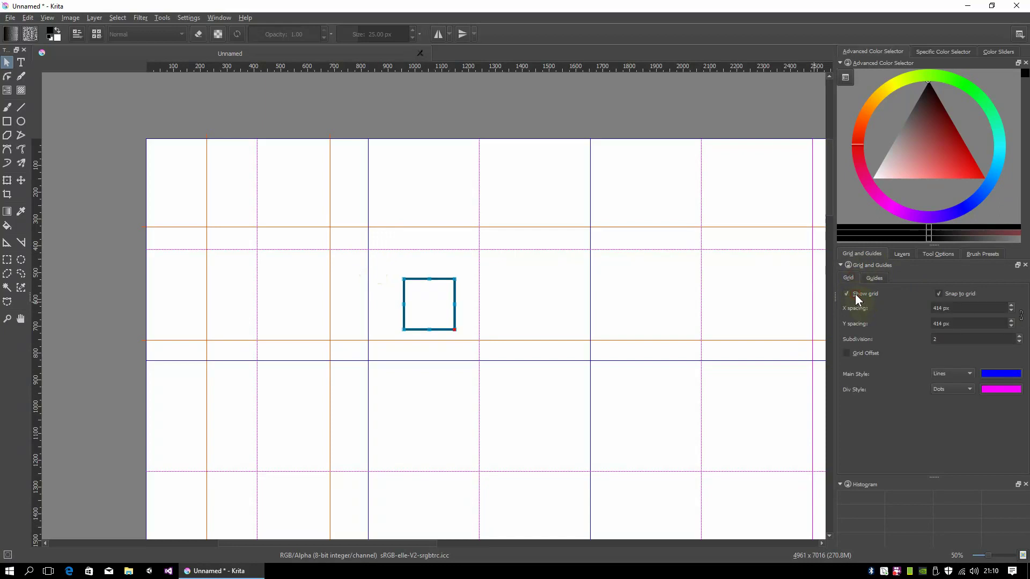
left_click(855, 294)
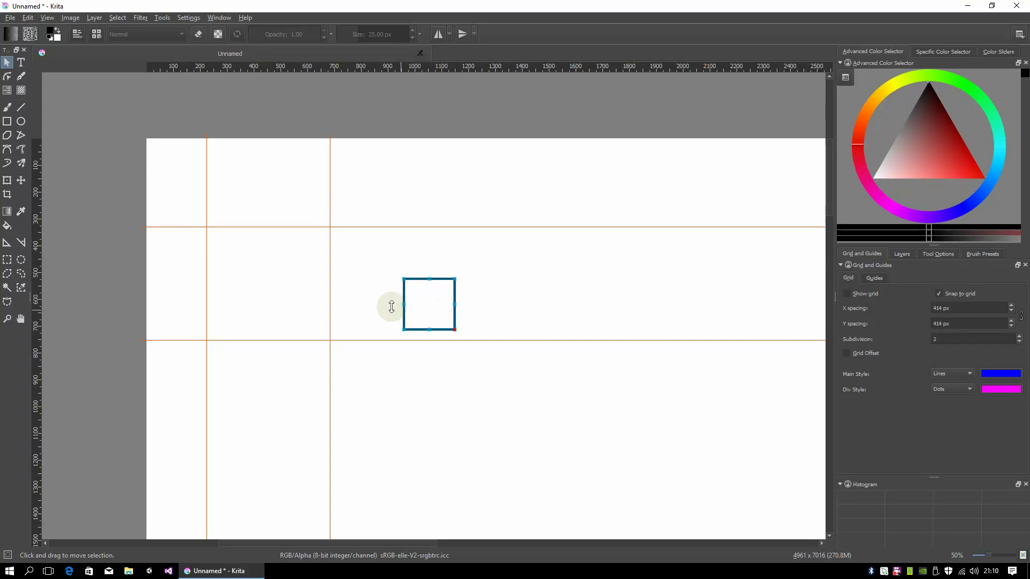
Move the square to about x 775 px, y 470 px, and turn off Orthogonal and Grid snapping
left_click_drag(444, 285, 397, 270)
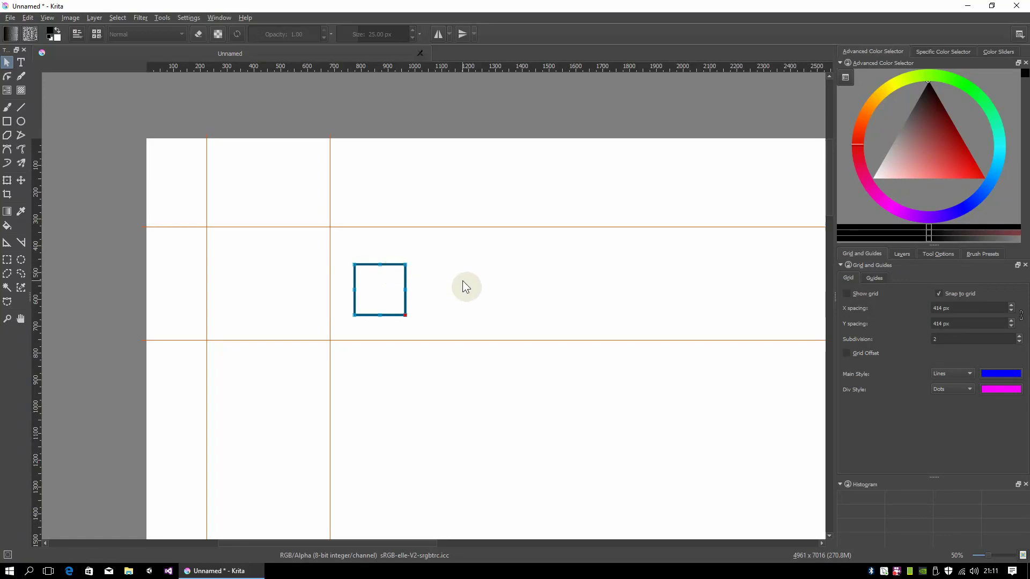
key("shift+s")
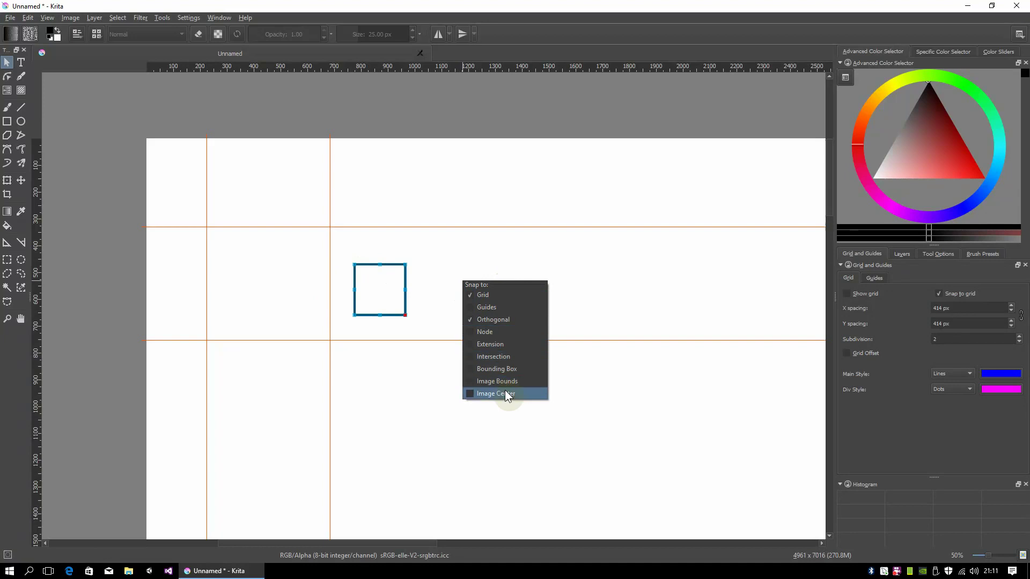
left_click(491, 320)
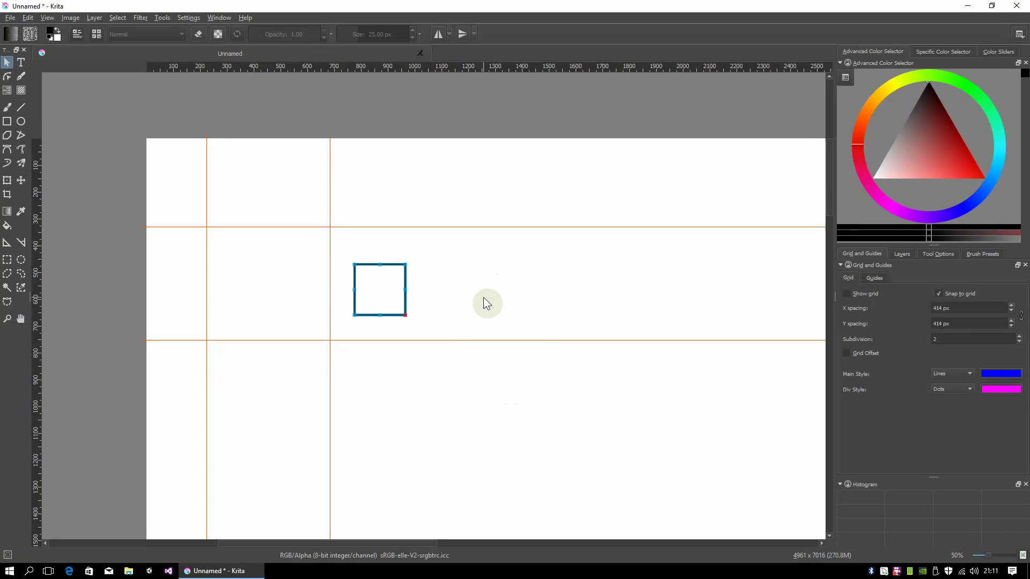
key("shift+s")
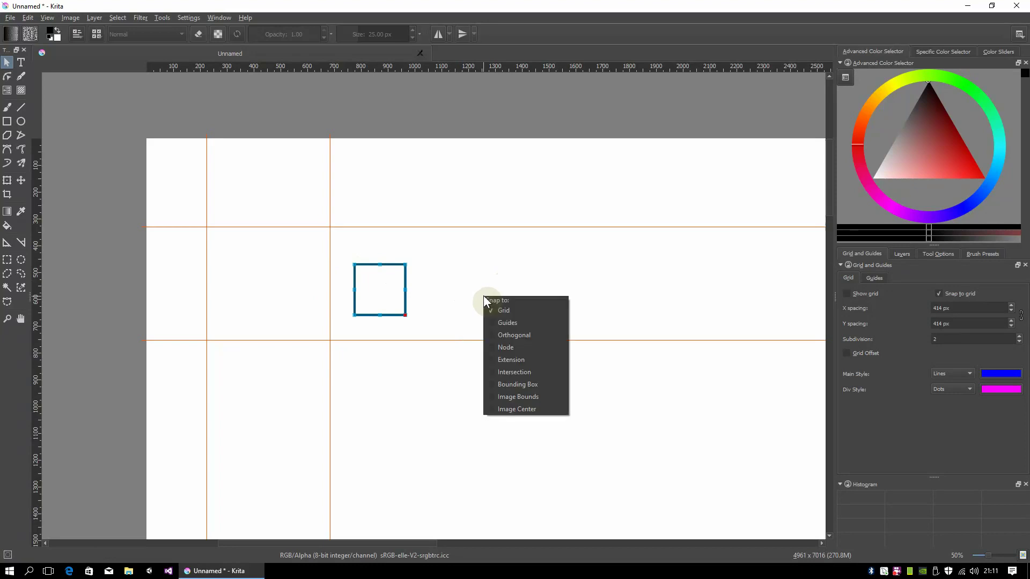
left_click(511, 310)
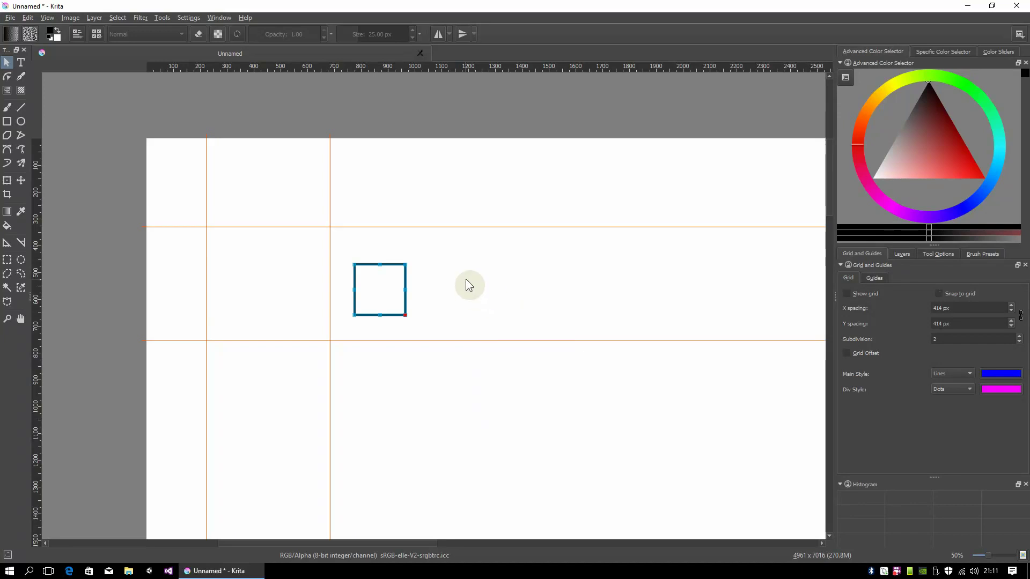
Turn on snapping to Guides and check the active snap options
key("shift+s")
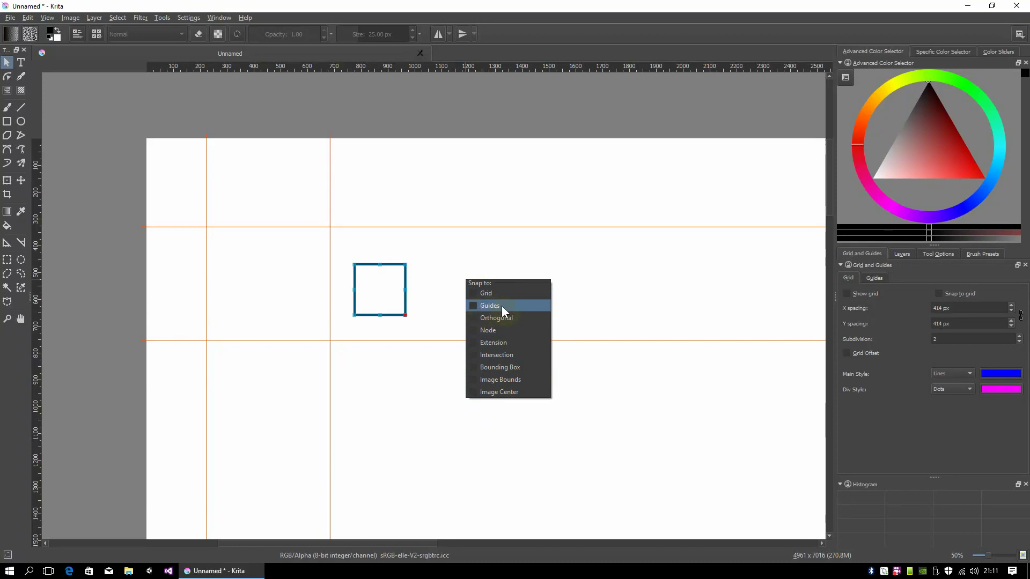
left_click(501, 306)
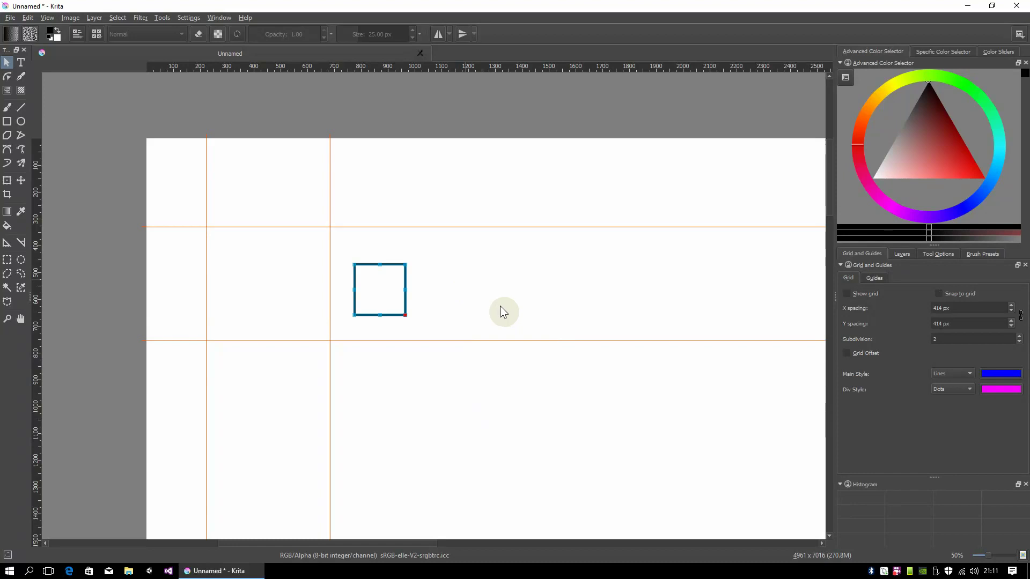
key("shift+s")
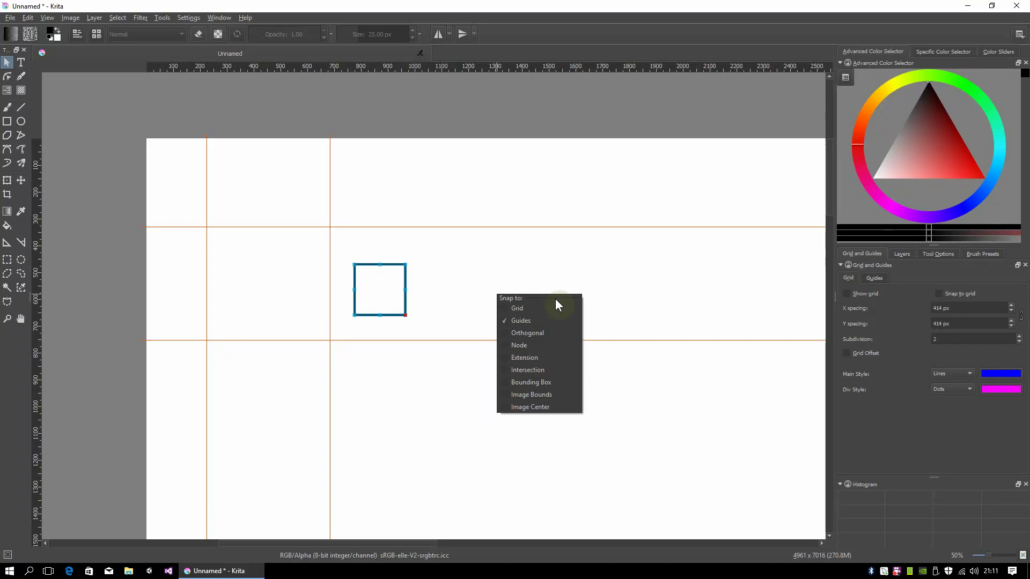
left_click(482, 280)
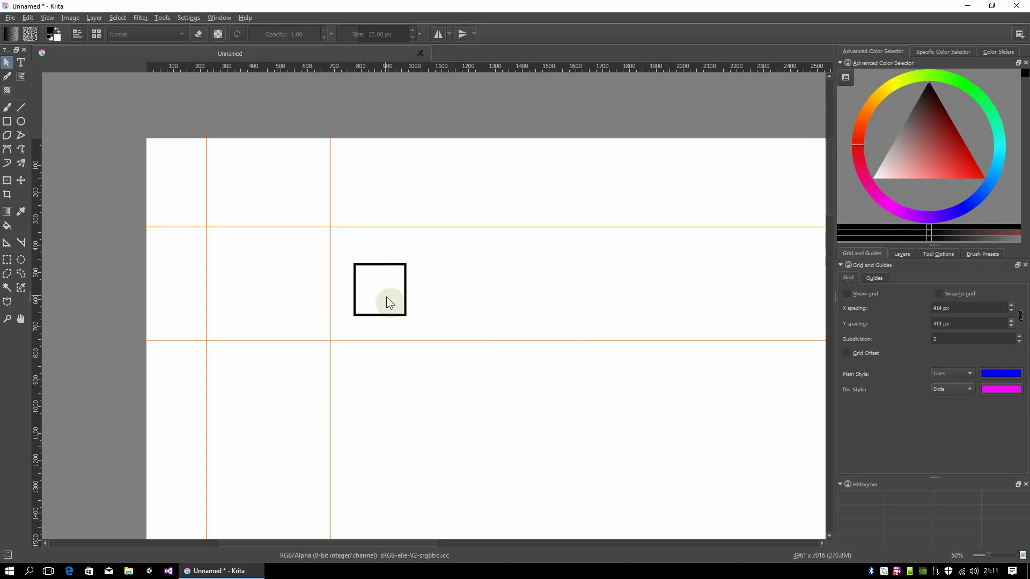
Reselect the square and move it around near the guides, leaving it at about x 780 px, y 400 px
left_click(396, 310)
left_click(381, 286)
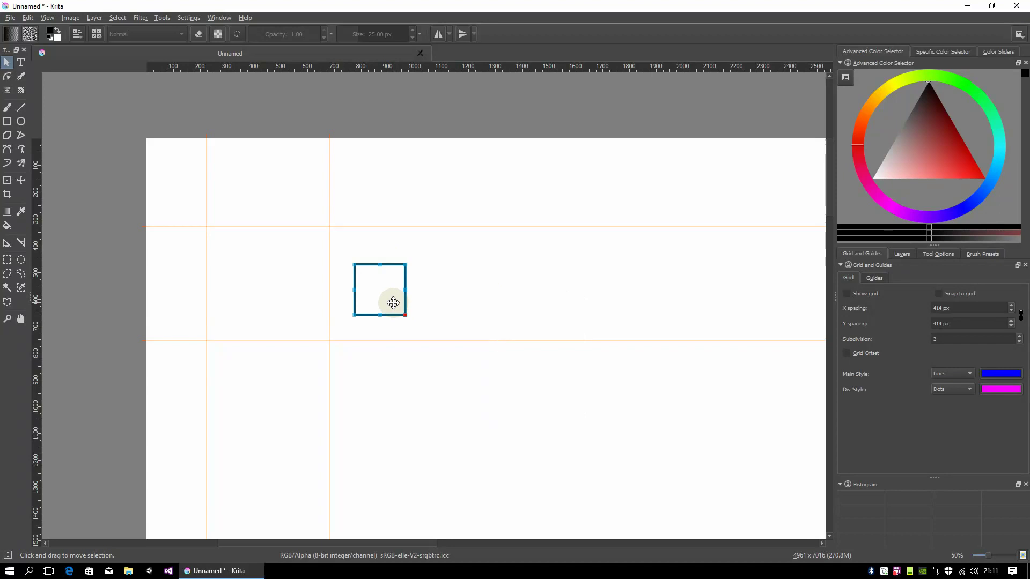
mouse_move(393, 301)
left_mouse_down()
mouse_move(355, 302)
mouse_move(388, 302)
left_mouse_up()
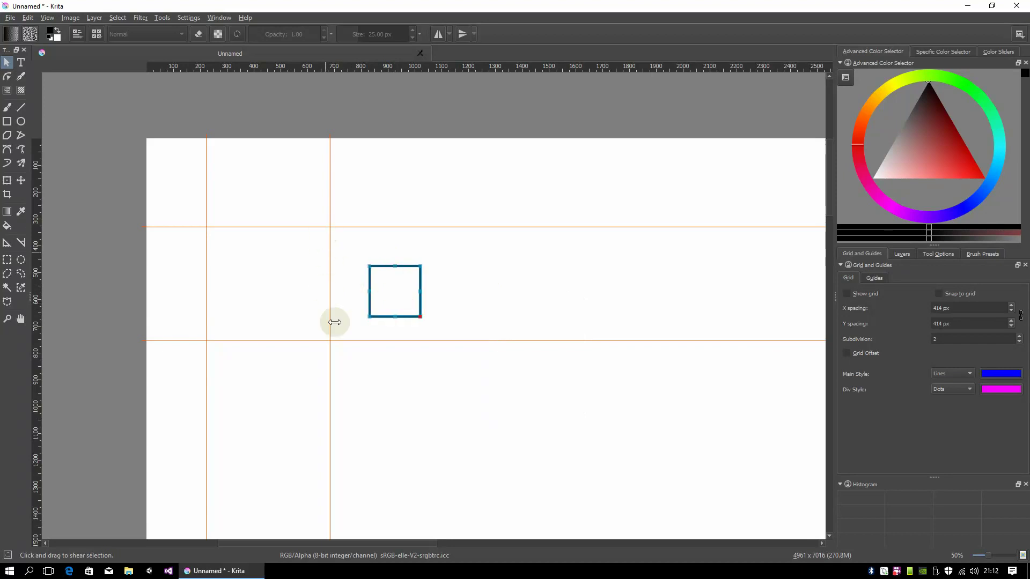
scroll(442, 275, "up", 2)
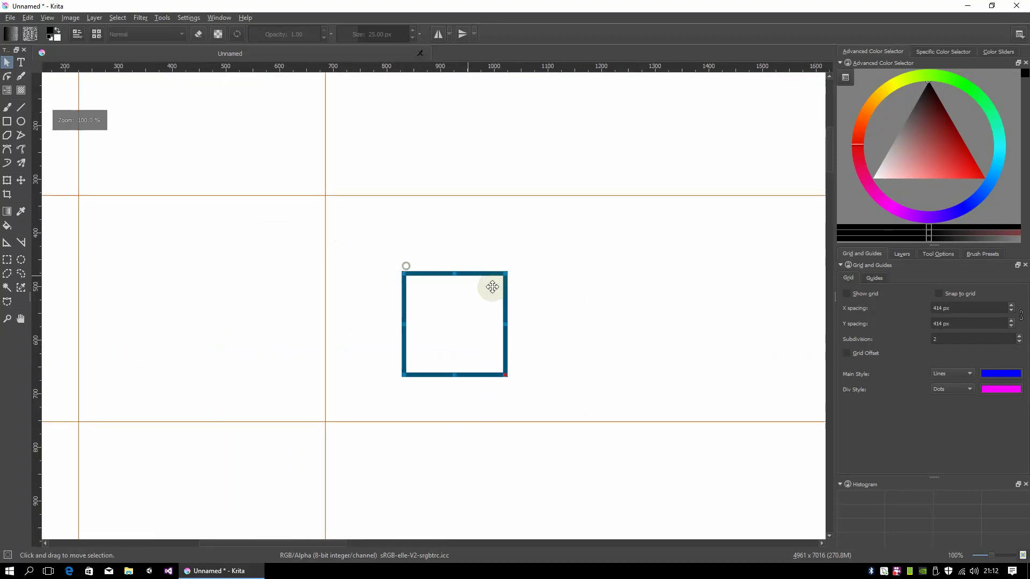
left_click_drag(413, 276, 459, 292)
scroll(459, 292, "down", 1)
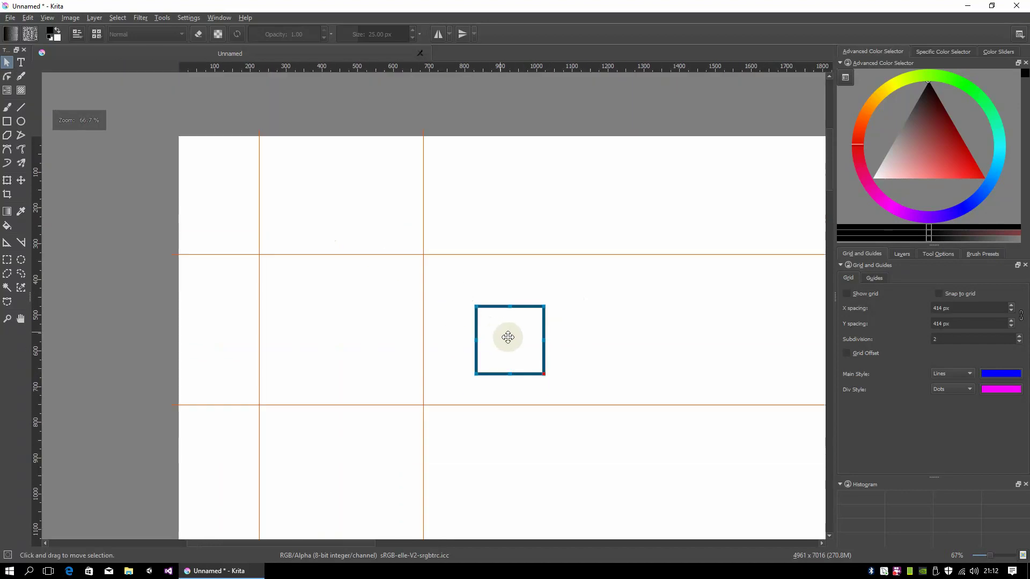
left_click_drag(506, 338, 495, 313)
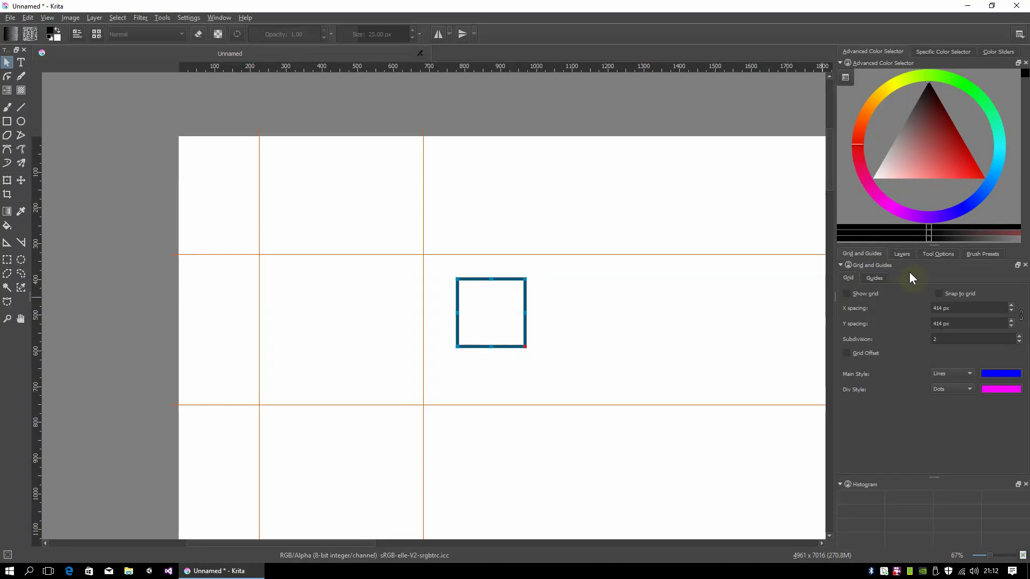
In the guide settings, toggle the guides' visibility and the snapping to guides off and back on
left_click(875, 278)
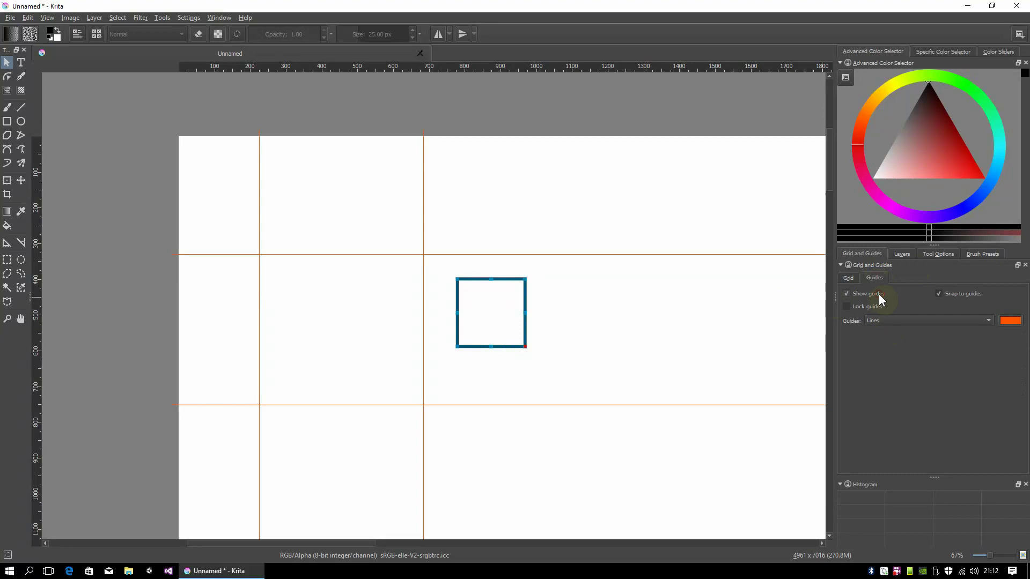
left_click(878, 294)
left_click(858, 294)
right_click(919, 308)
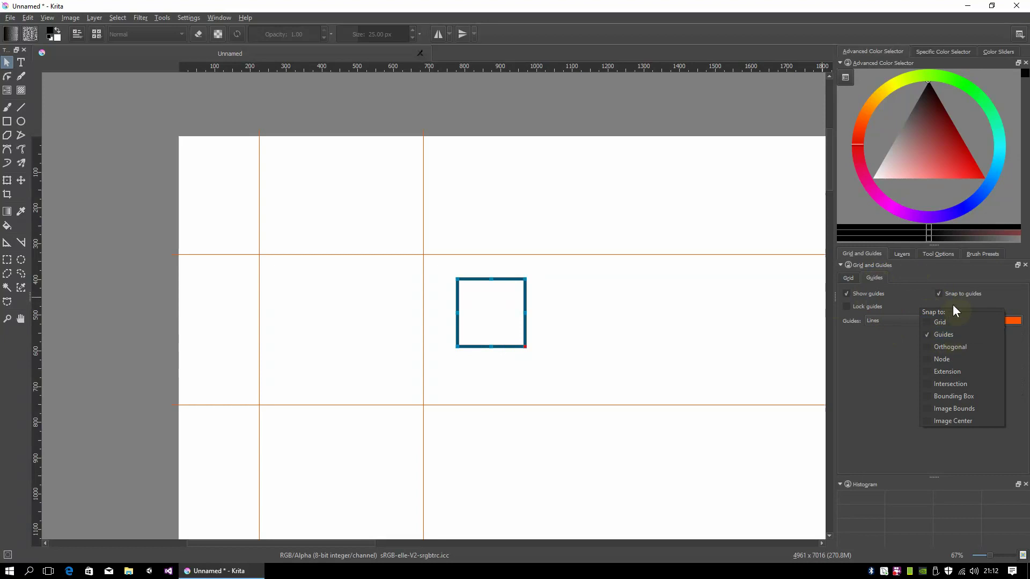
left_click(947, 335)
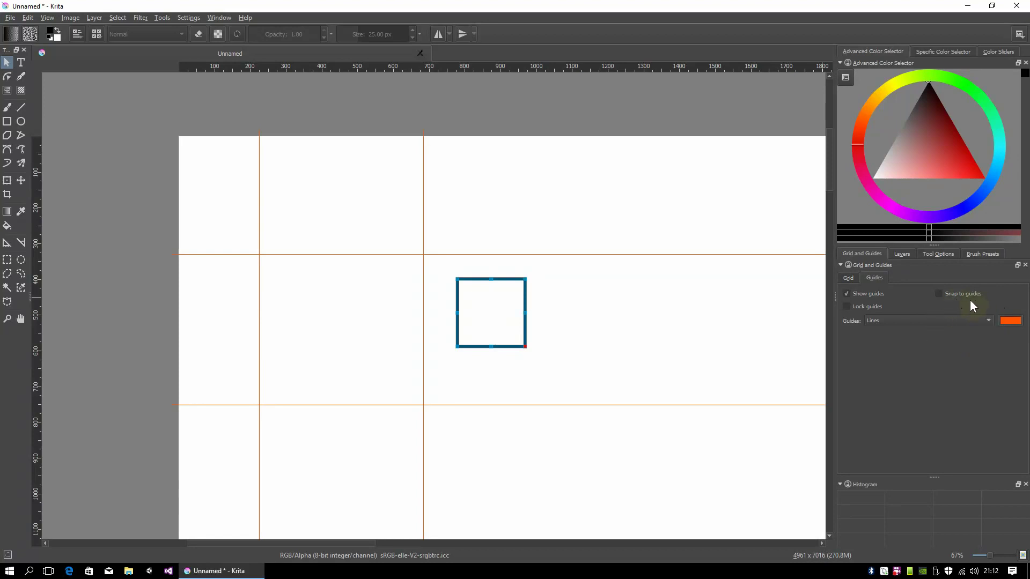
left_click(939, 294)
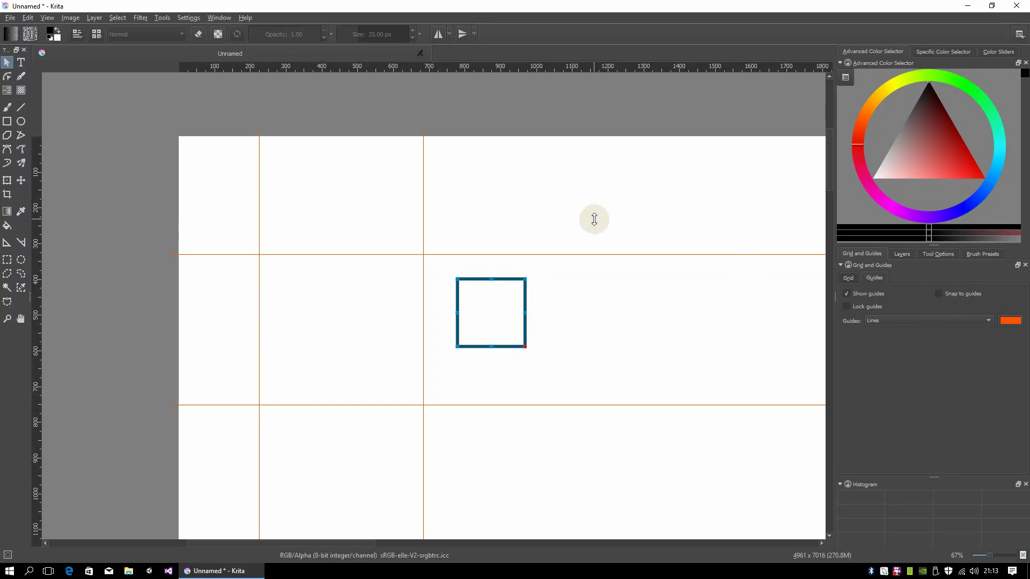
key("shift+s")
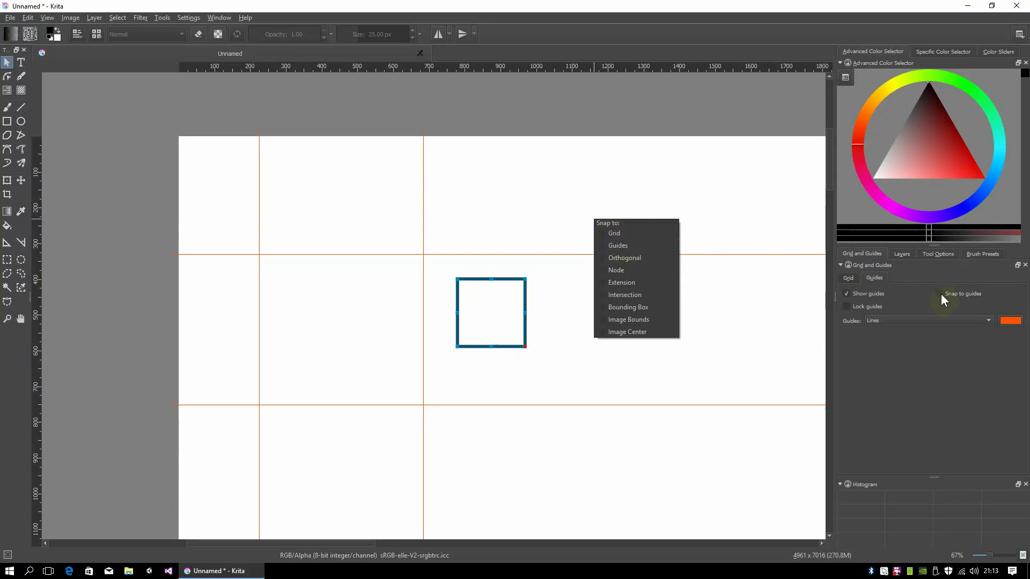
left_click(617, 245)
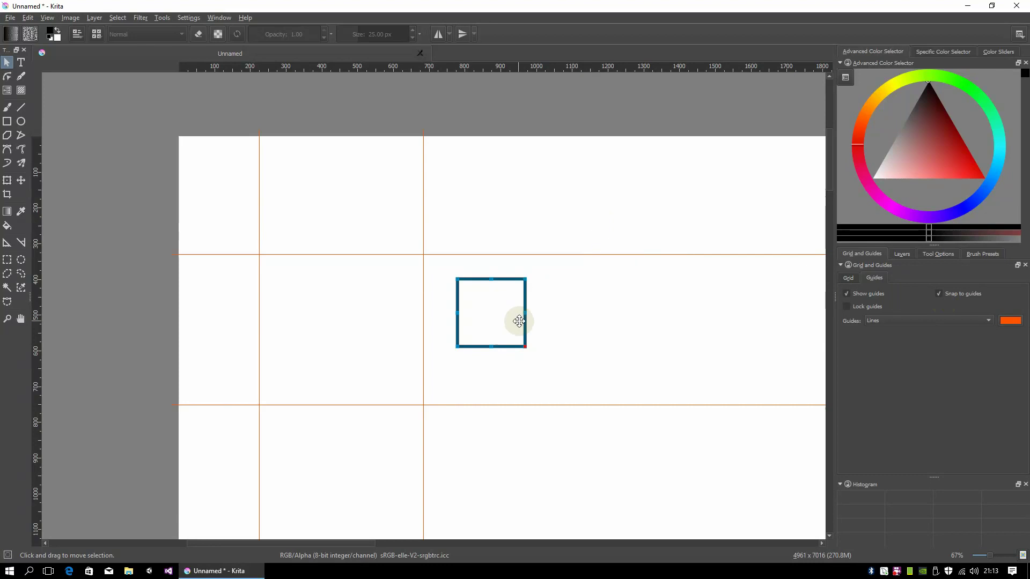
Move the square slightly closer to the nearest vertical guide, with its near edge at about 755 px
mouse_move(504, 321)
left_mouse_down()
mouse_move(468, 318)
mouse_move(510, 321)
left_mouse_up()
scroll(358, 276, "up", 1)
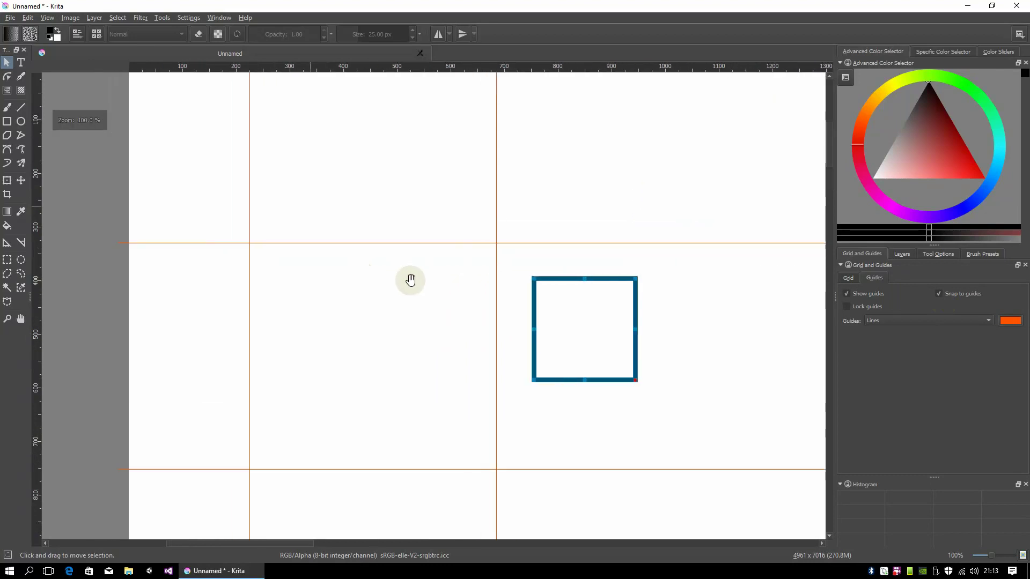
scroll(416, 290, "up", 1)
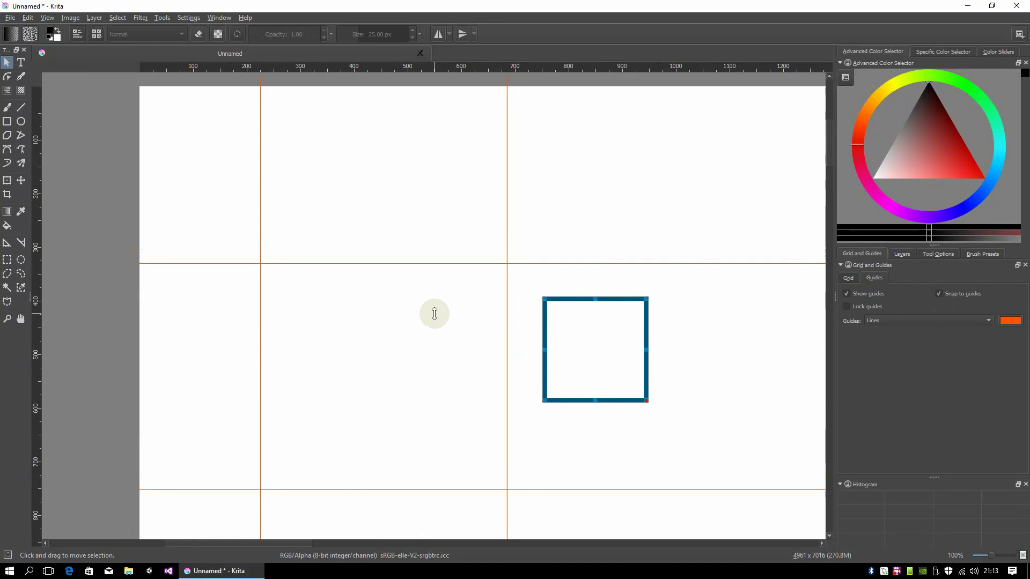
scroll(442, 316, "down", 1)
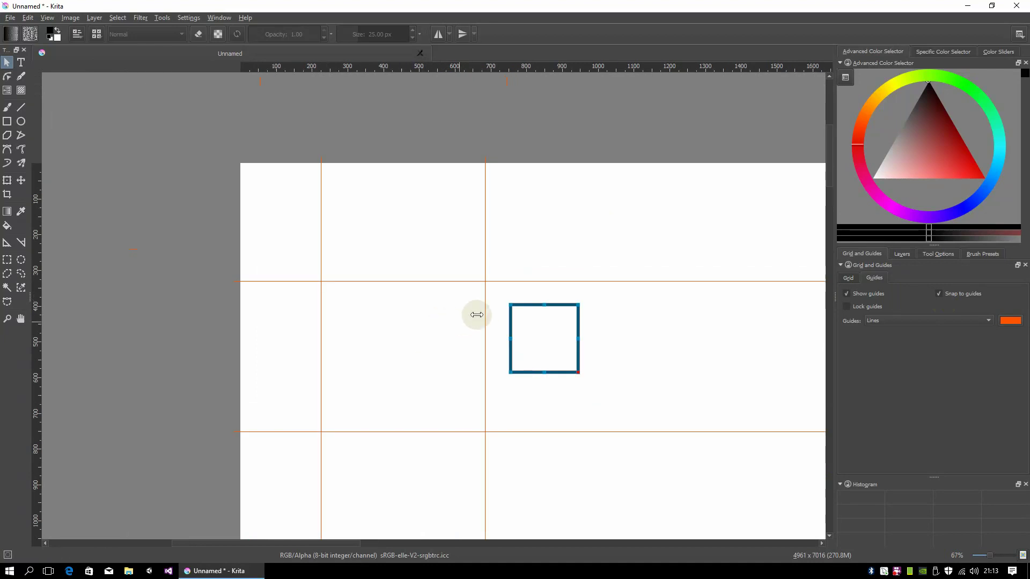
Remove both vertical guides by moving them off the canvas
left_click_drag(485, 315, 423, 314)
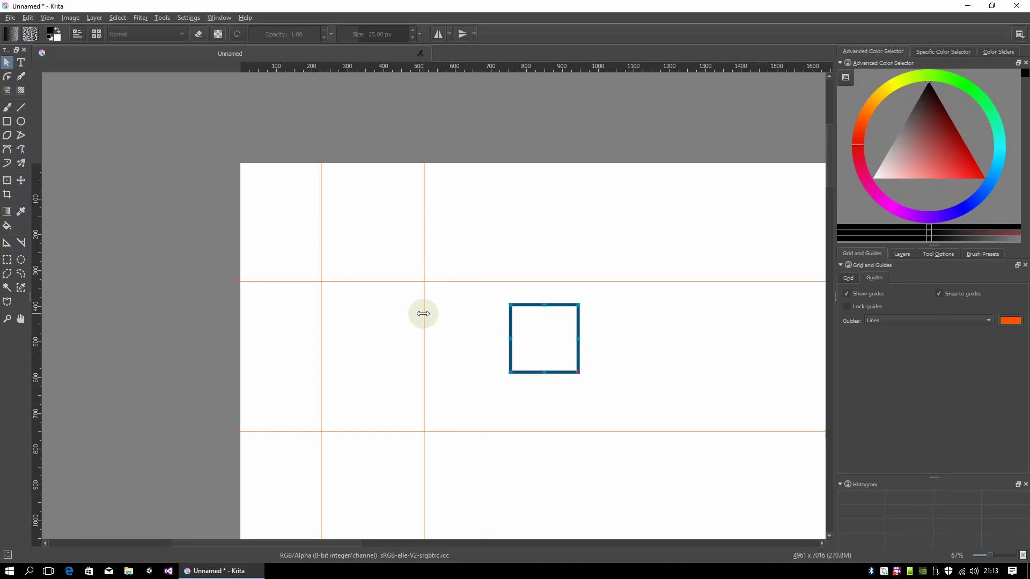
mouse_move(423, 314)
left_mouse_down()
mouse_move(271, 304)
mouse_move(187, 316)
left_mouse_up()
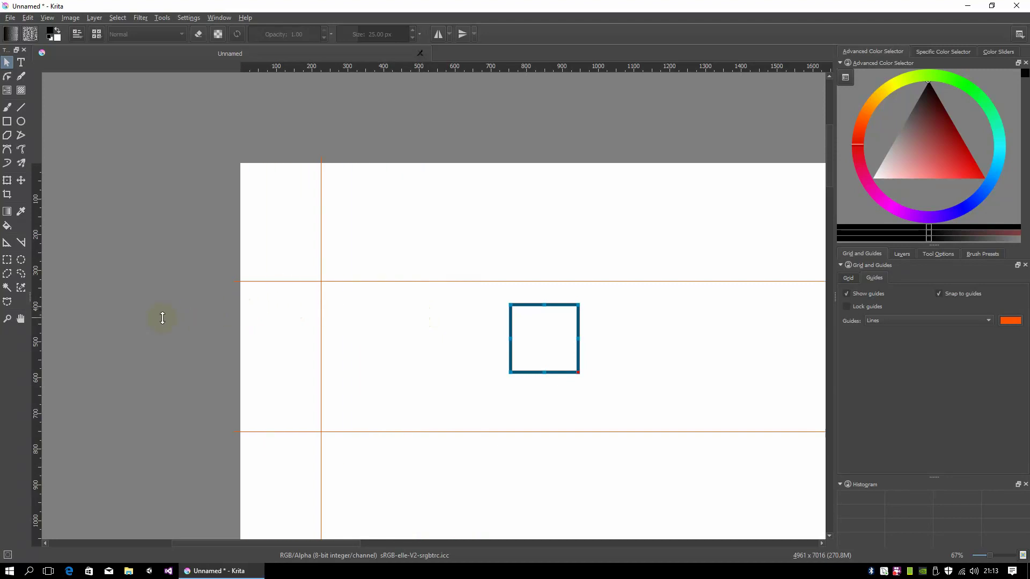
left_click(320, 334)
left_click_drag(320, 334, 192, 332)
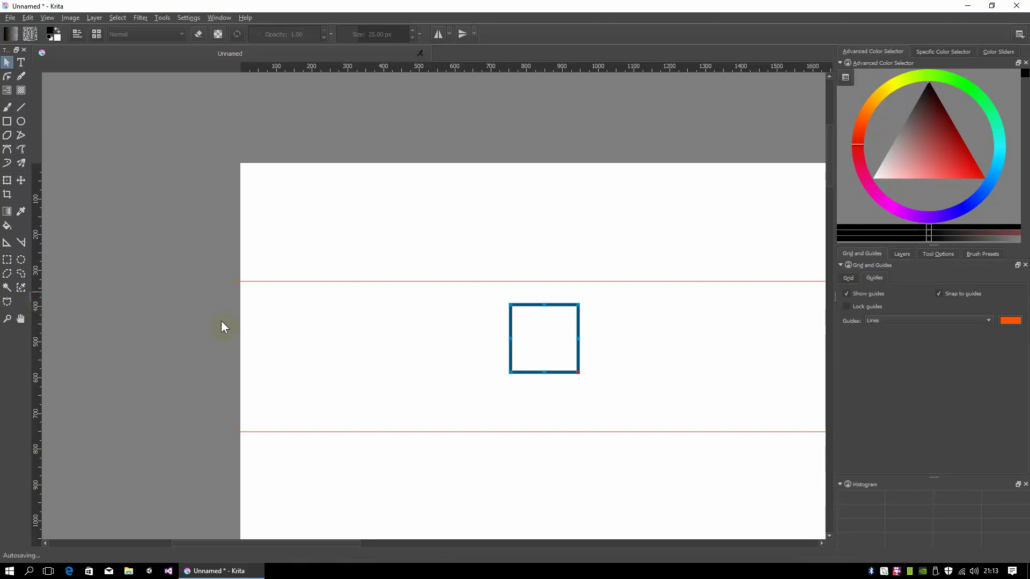
Place a vertical guide at about 485 px and move the square toward it, to about x 570 px
left_click_drag(223, 328, 413, 361)
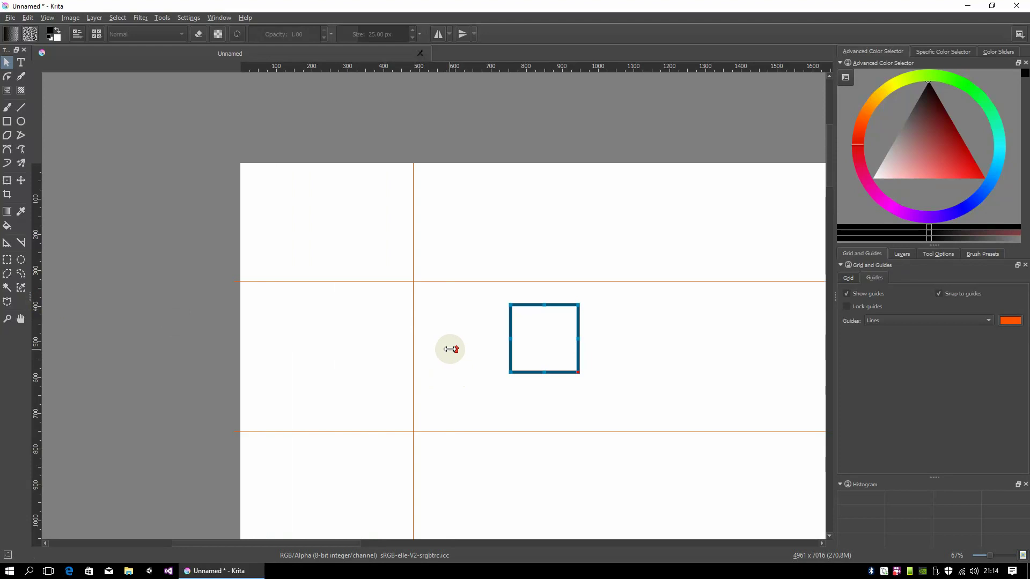
scroll(449, 350, "up", 1)
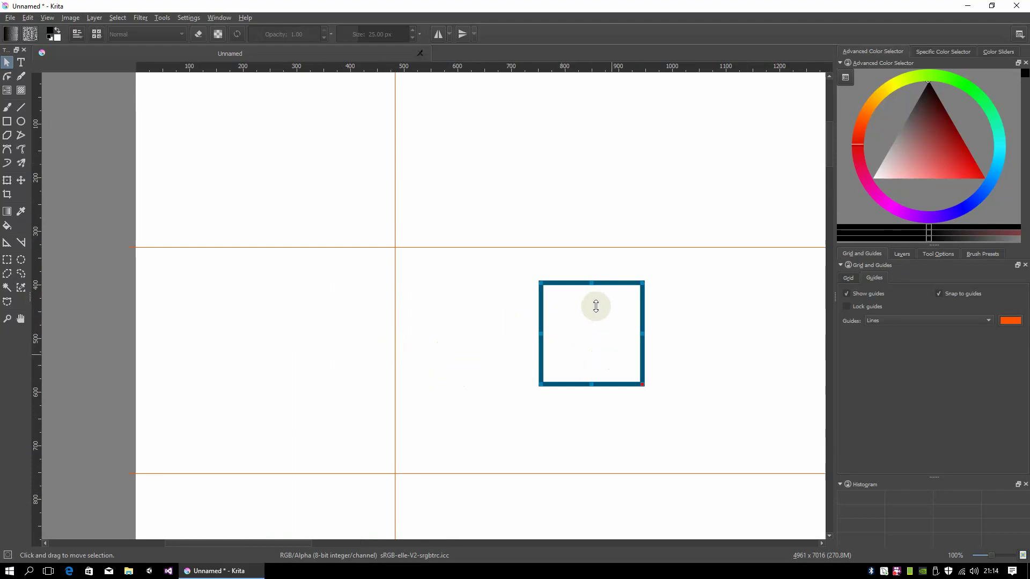
left_click_drag(621, 359, 519, 363)
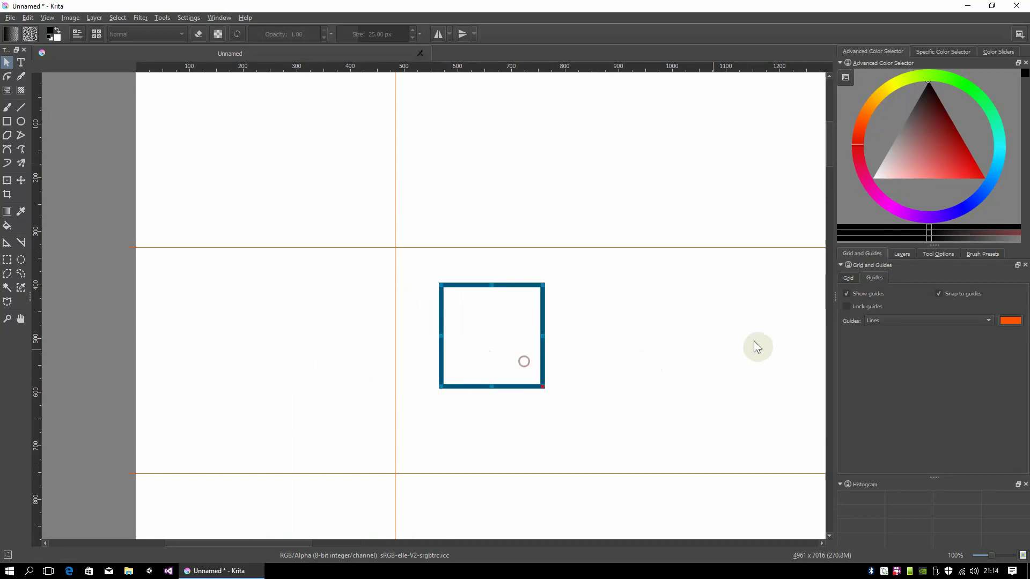
Show the layer list, make Layer 1 active, and switch back to the vector layer Layer 2
left_click(897, 254)
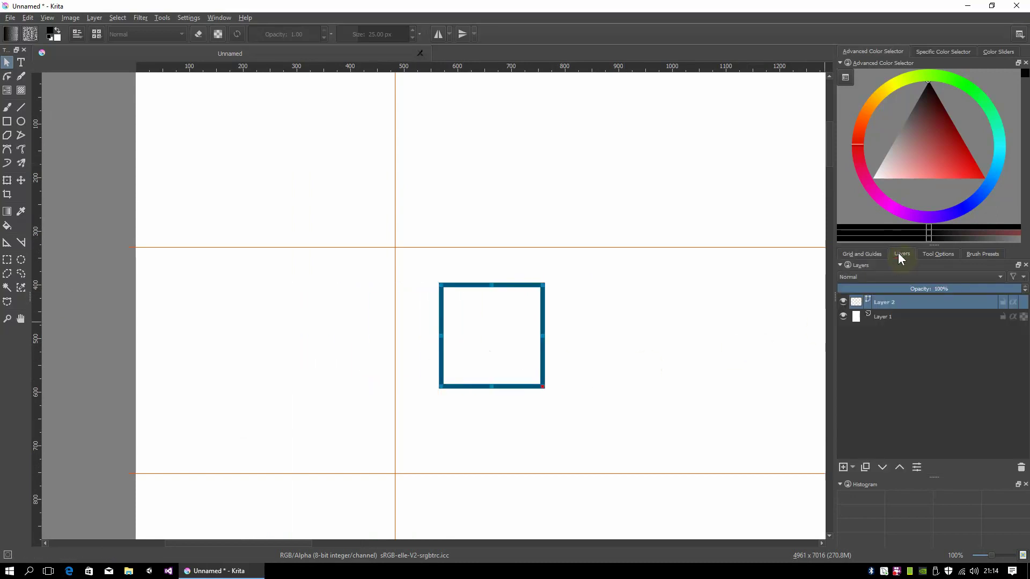
left_click(892, 316)
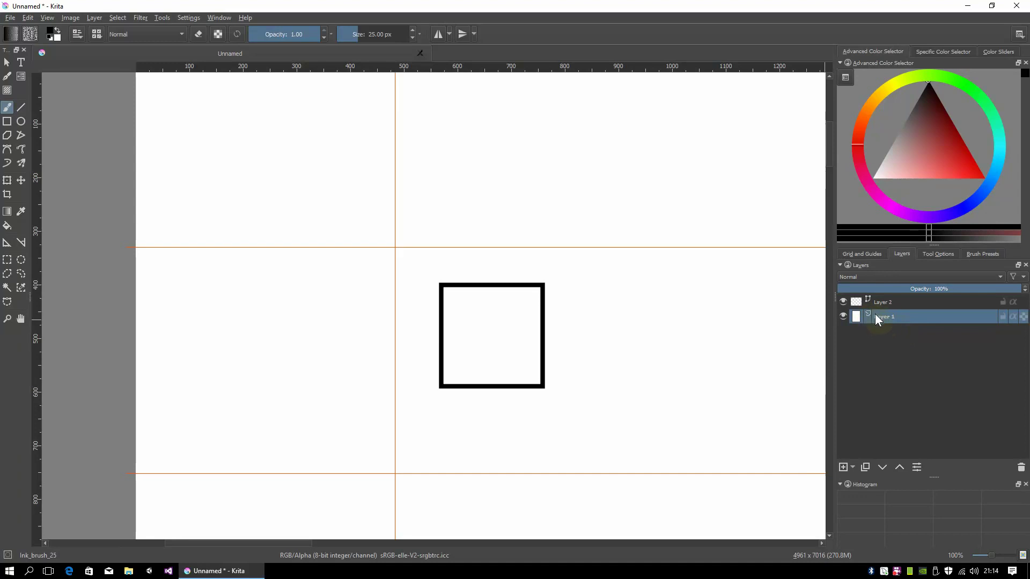
left_click(883, 302)
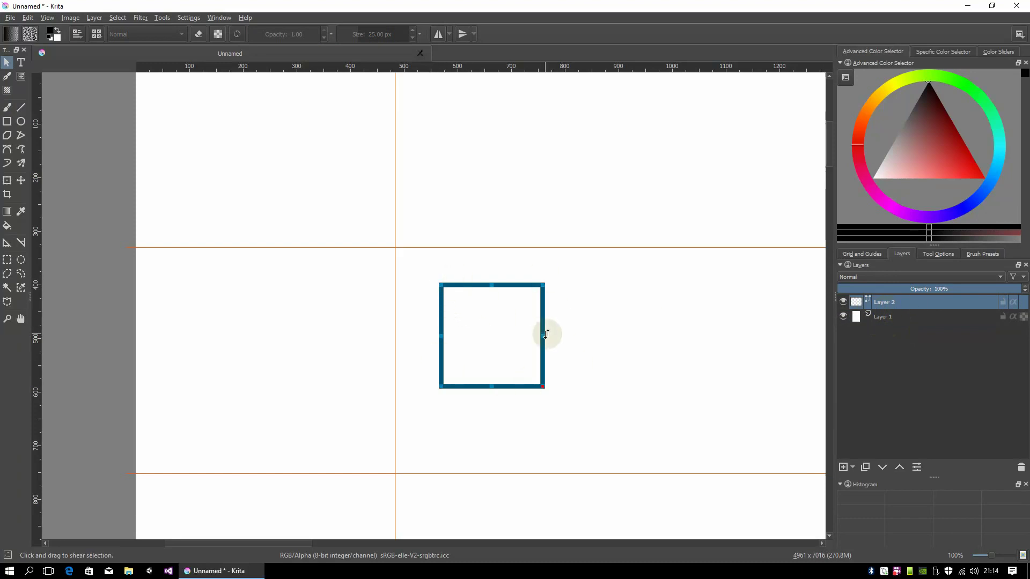
Widen the square into a rectangle ending at about x 820 px, and raise the upper horizontal guide to about 210 px
left_click_drag(543, 333, 575, 335)
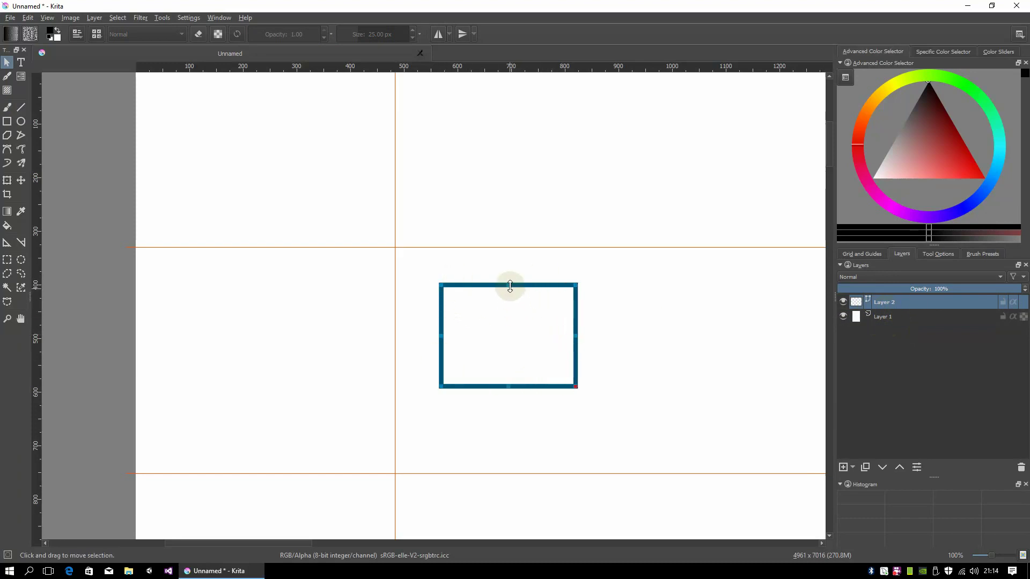
mouse_move(507, 235)
left_mouse_down()
mouse_move(506, 301)
mouse_move(516, 239)
left_mouse_up()
key("ctrl+z")
mouse_move(508, 283)
left_mouse_down()
mouse_move(508, 241)
mouse_move(508, 284)
left_mouse_up()
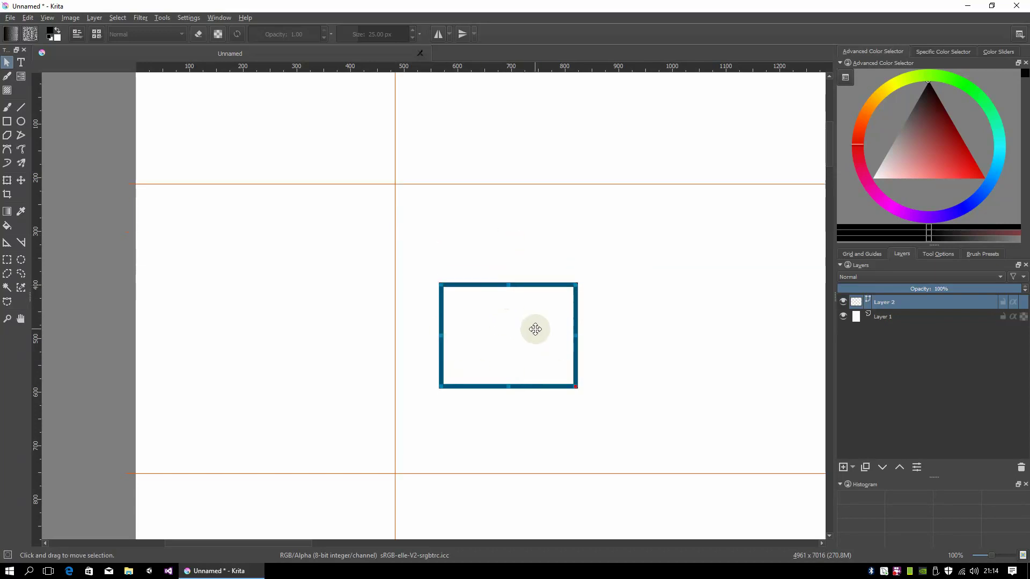
Move the rectangle's upper-left corner to about x 535, y 335 px and the vertical guide to about 410 px
left_click_drag(524, 329, 505, 306)
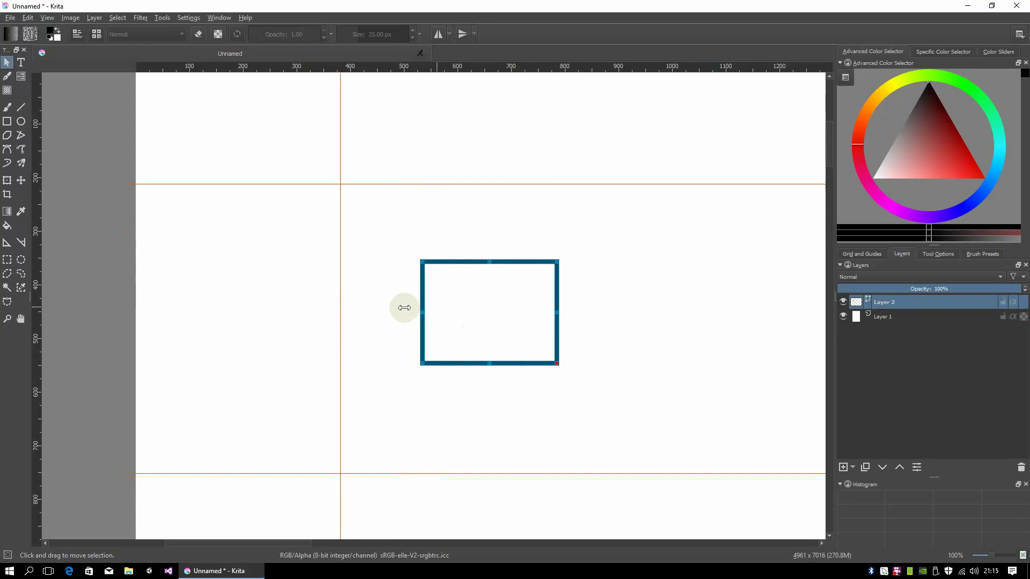
left_click_drag(418, 312, 356, 308)
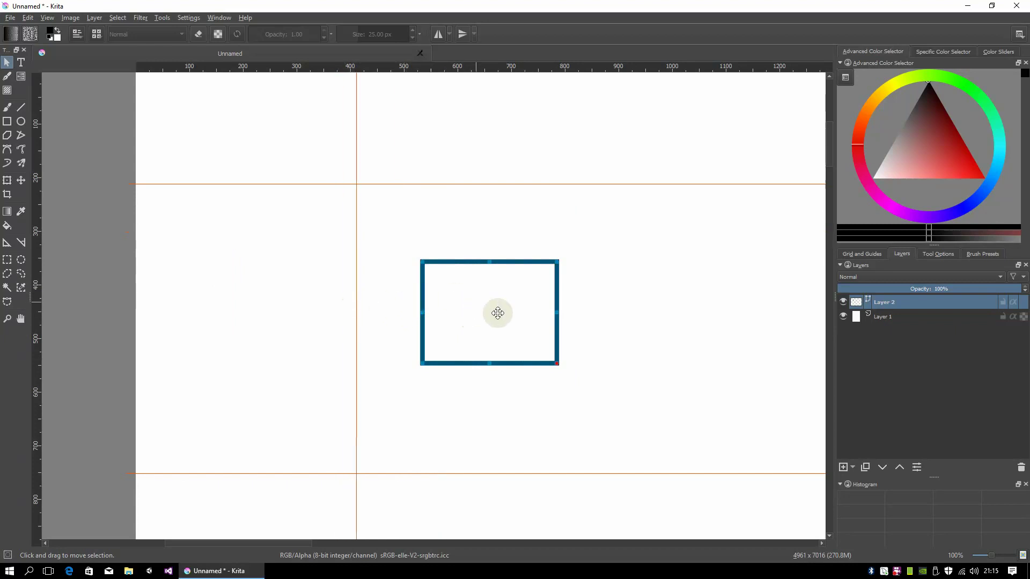
left_click_drag(514, 321, 516, 311)
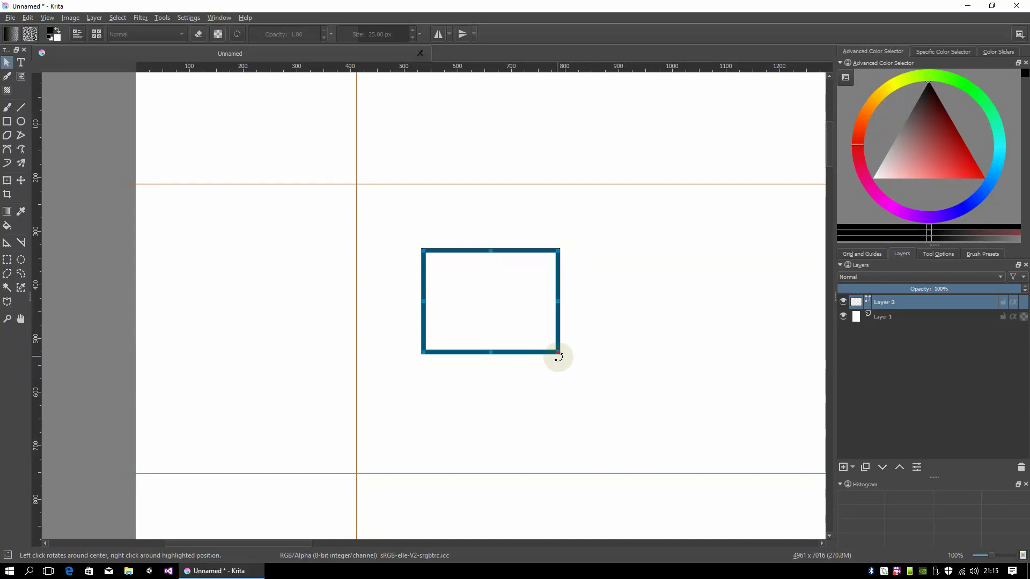
Highlight the rectangle's upper-left corner handle and move that corner to about x 515, y 345 px
left_click_drag(559, 358, 405, 260)
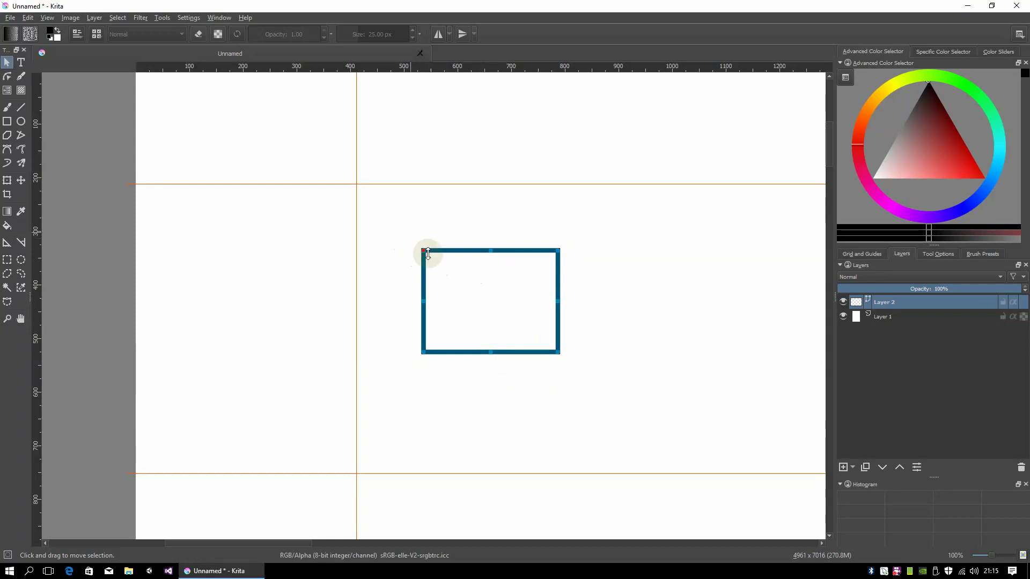
left_click_drag(462, 271, 540, 312)
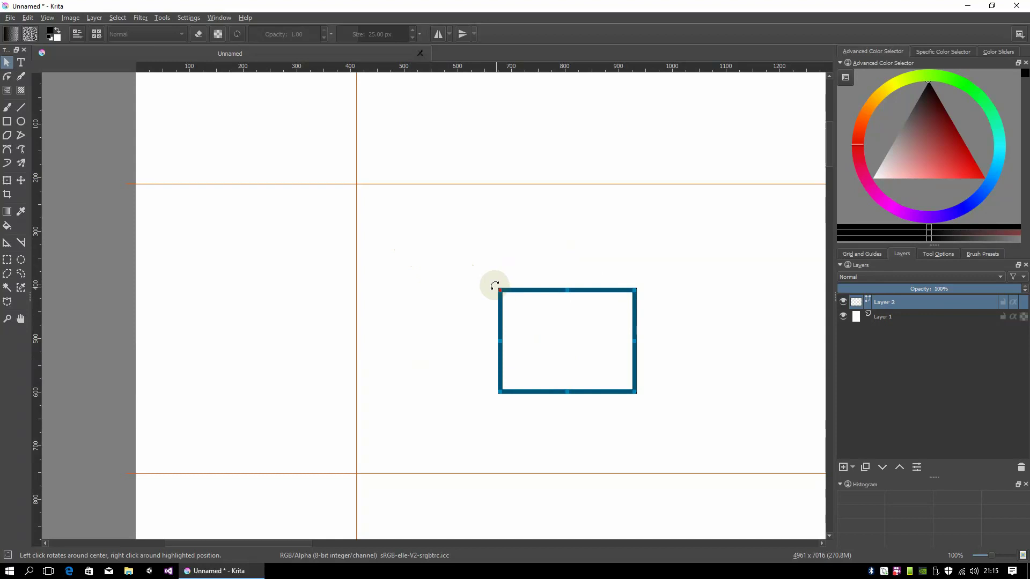
left_click_drag(494, 286, 529, 295)
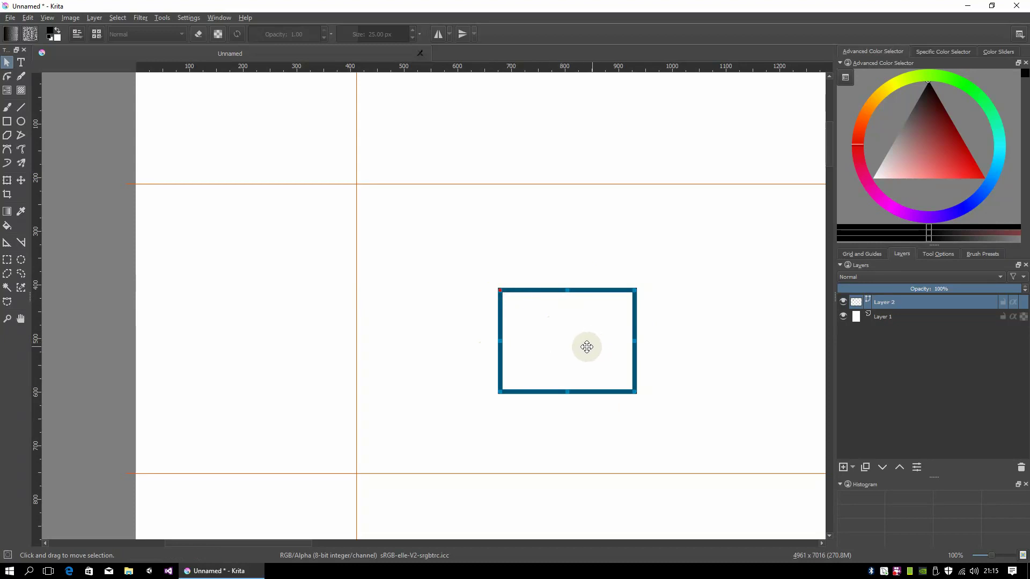
left_click_drag(585, 350, 496, 315)
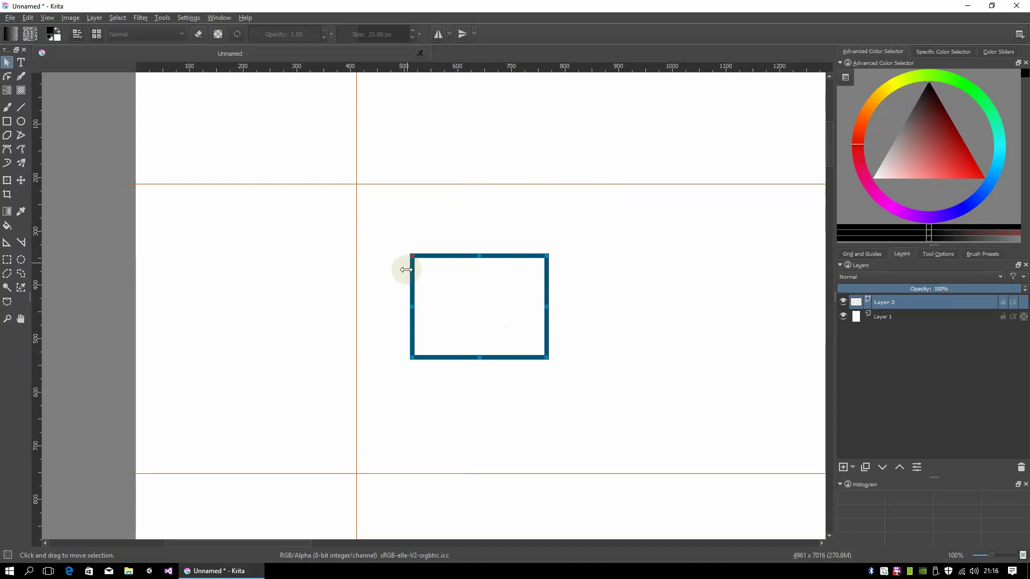
Snap the rectangle's left edge to the vertical guide at about 410 px and inspect the alignment up close
left_click_drag(535, 317, 483, 317)
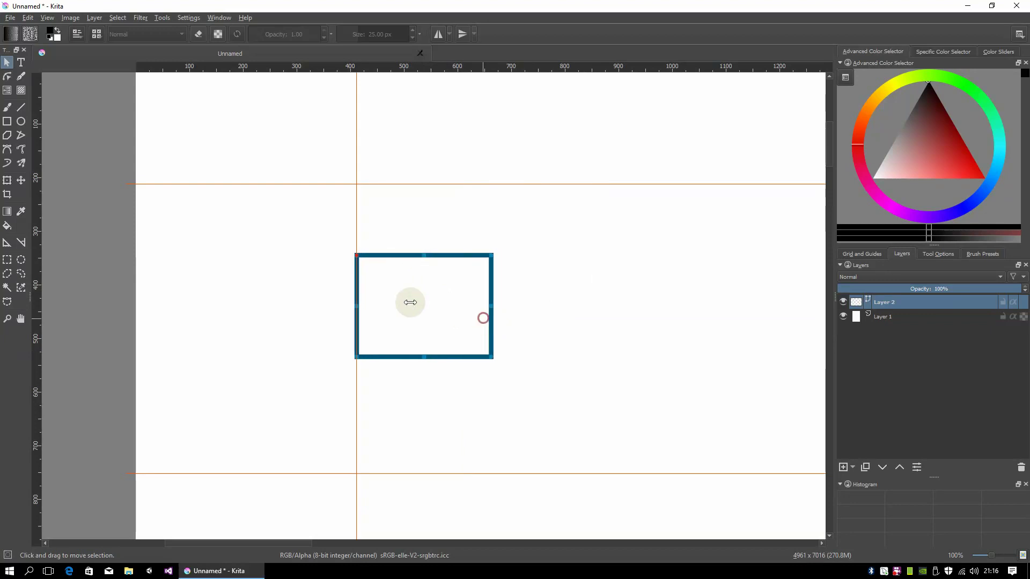
scroll(373, 280, "up", 6)
left_click_drag(294, 197, 408, 349)
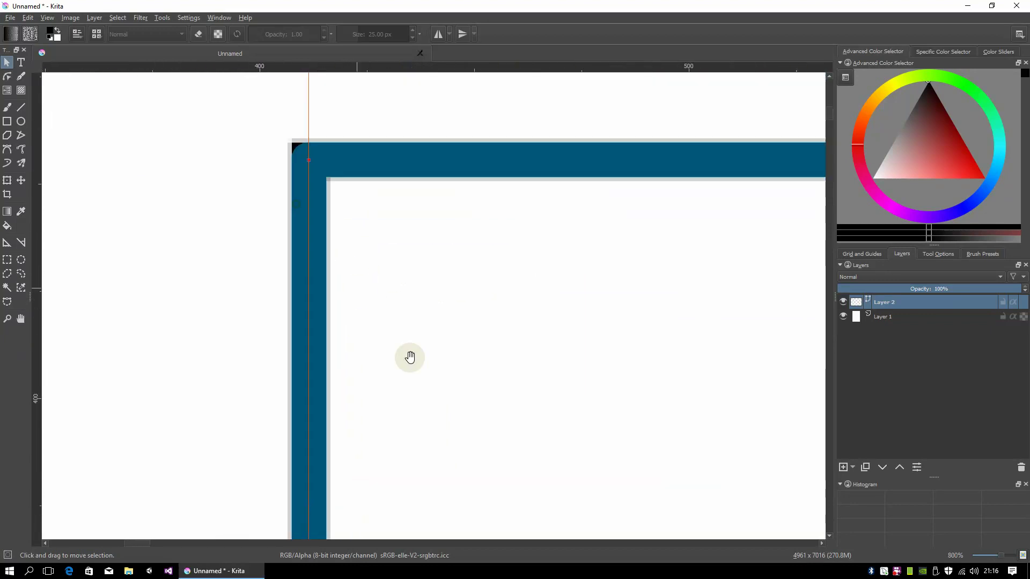
scroll(445, 288, "down", 6)
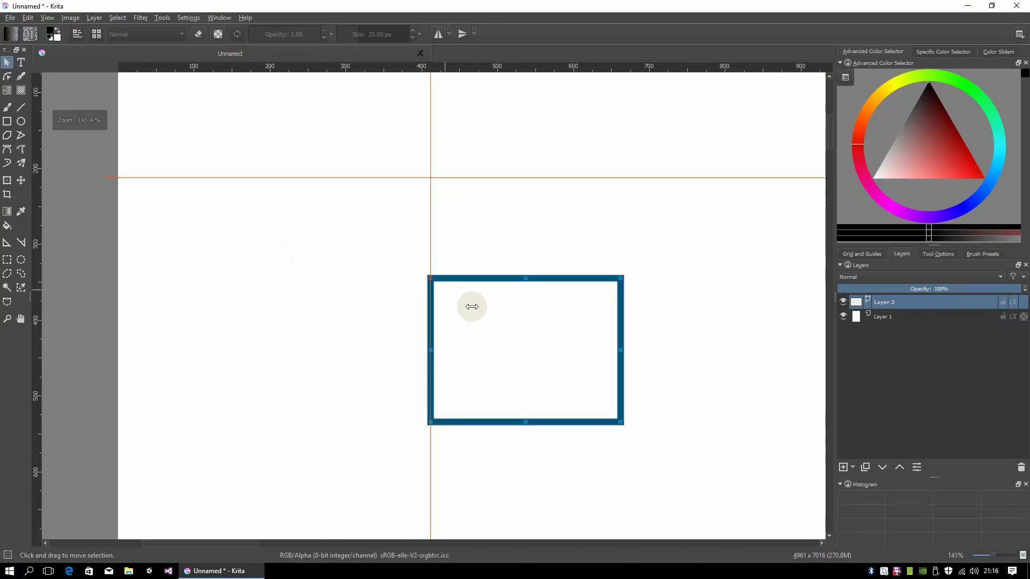
left_click_drag(574, 285, 518, 292)
scroll(508, 282, "down", 1)
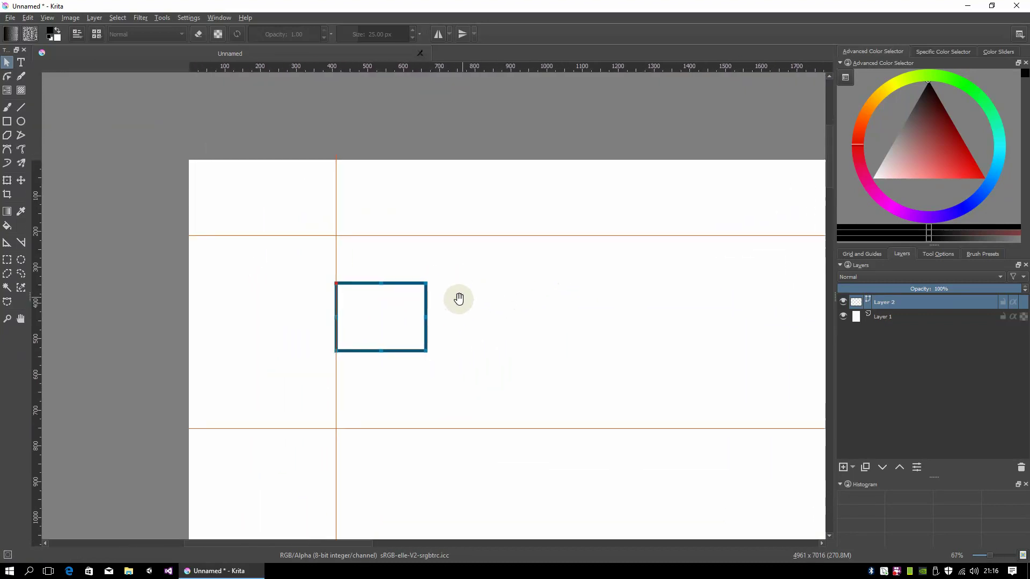
left_click_drag(475, 296, 440, 288)
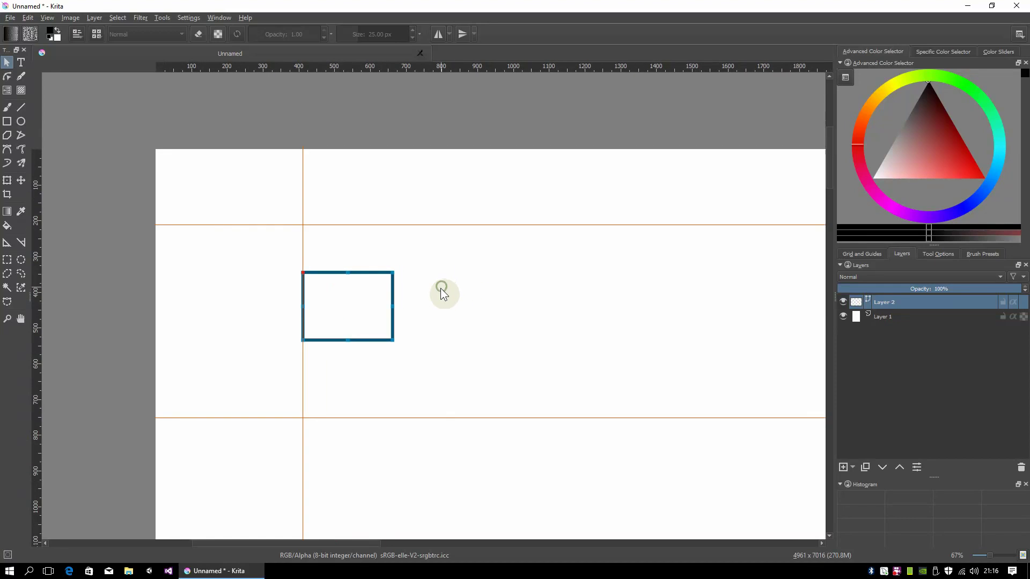
Move the rectangle away from the vertical guide to about x 1085, y 290 px, and raise the lower horizontal guide to about 435 px
left_click_drag(356, 306, 607, 287)
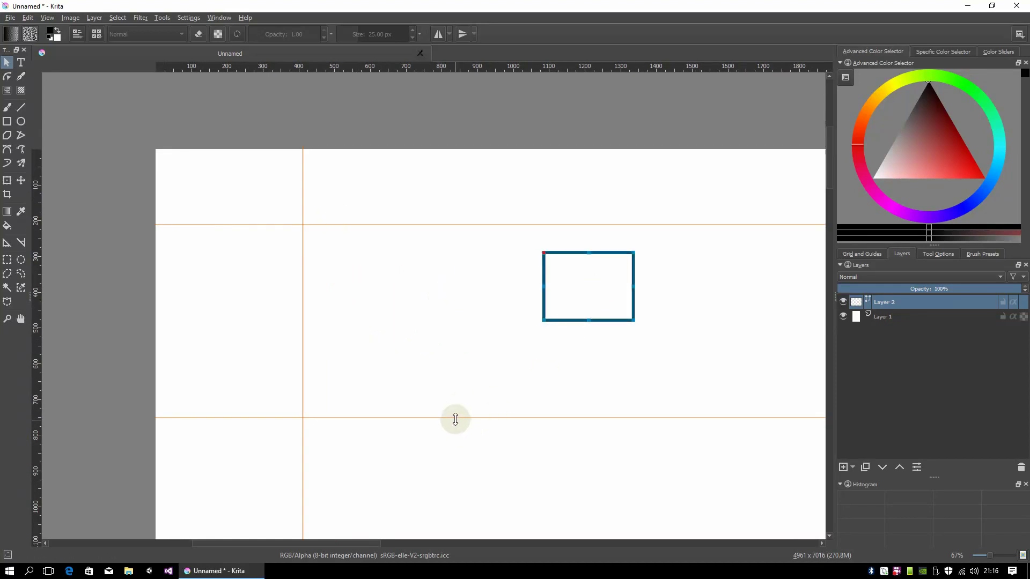
left_click_drag(455, 419, 459, 305)
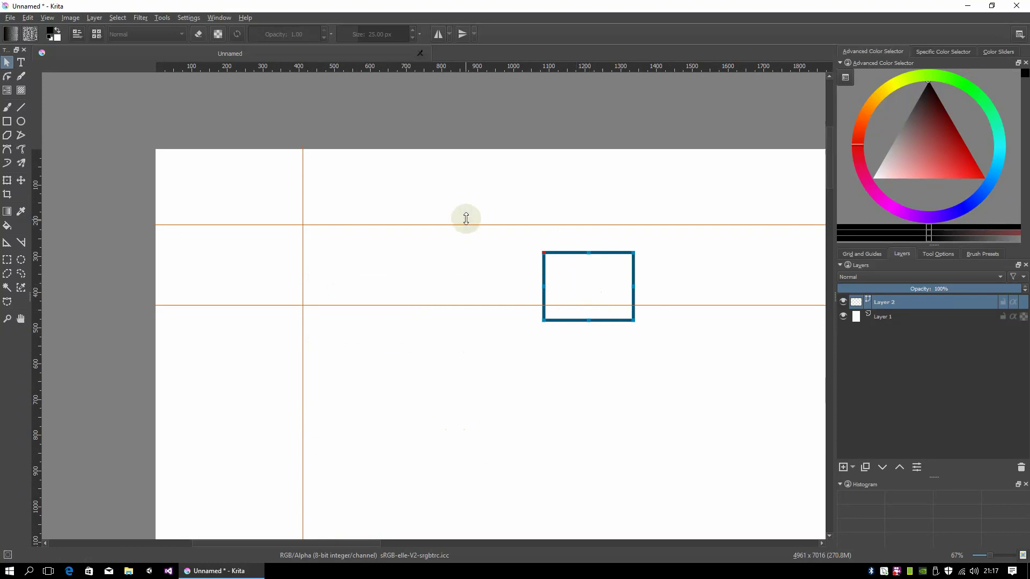
mouse_move(424, 305)
left_mouse_down()
mouse_move(423, 326)
mouse_move(424, 305)
left_mouse_up()
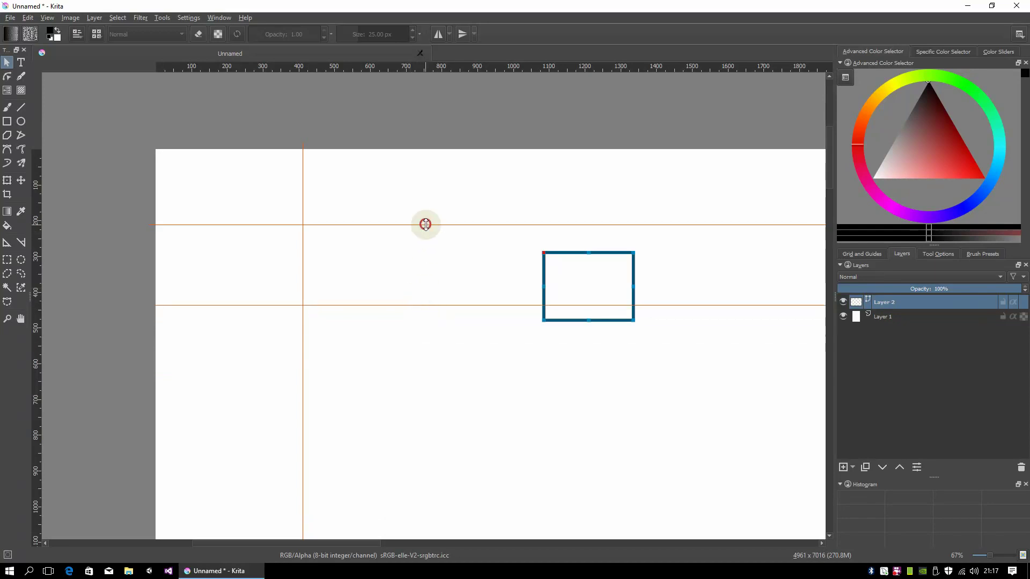
Lower the upper horizontal guide to about 245 px and show the guide options
mouse_move(426, 225)
left_mouse_down()
mouse_move(429, 246)
mouse_move(432, 233)
left_mouse_up()
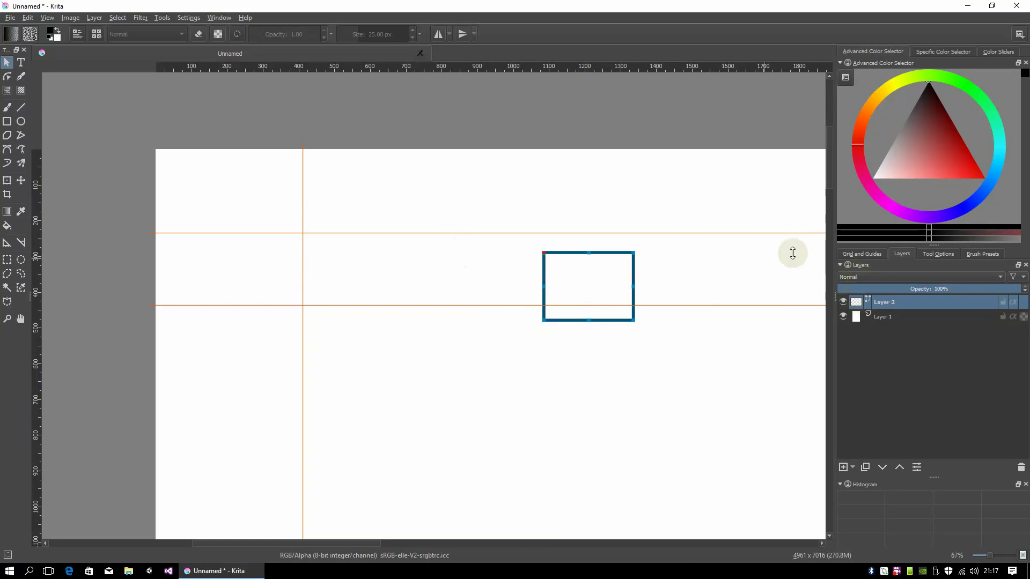
left_click(858, 254)
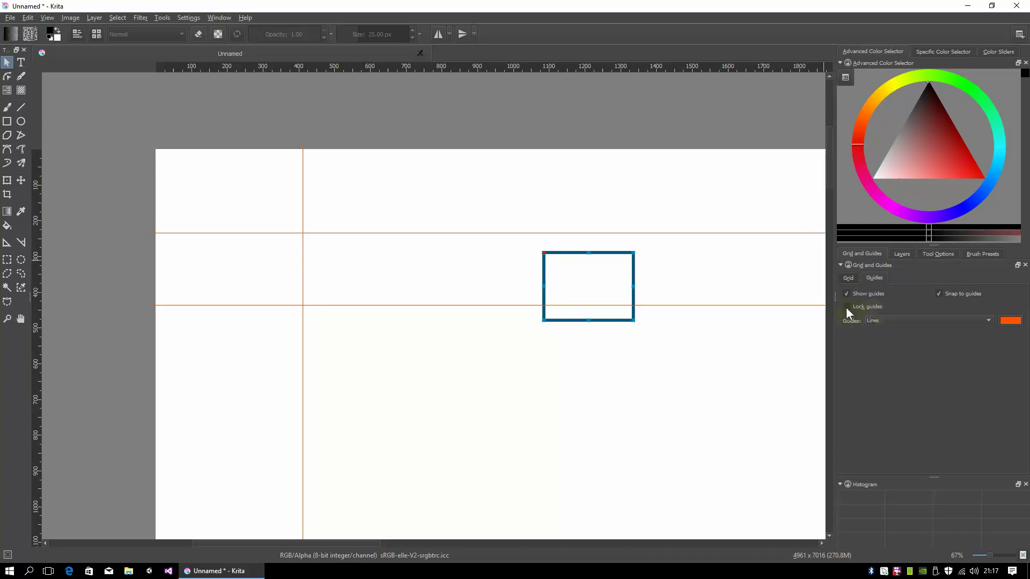
mouse_move(448, 233)
left_mouse_down()
mouse_move(449, 184)
mouse_move(448, 226)
mouse_move(462, 253)
mouse_move(463, 237)
left_mouse_up()
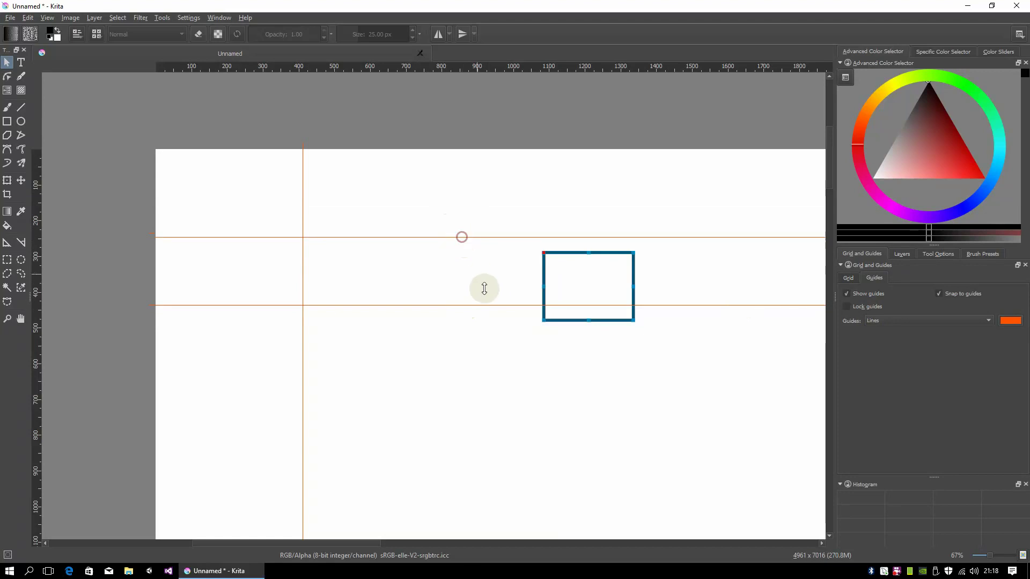
left_click_drag(479, 297, 477, 303)
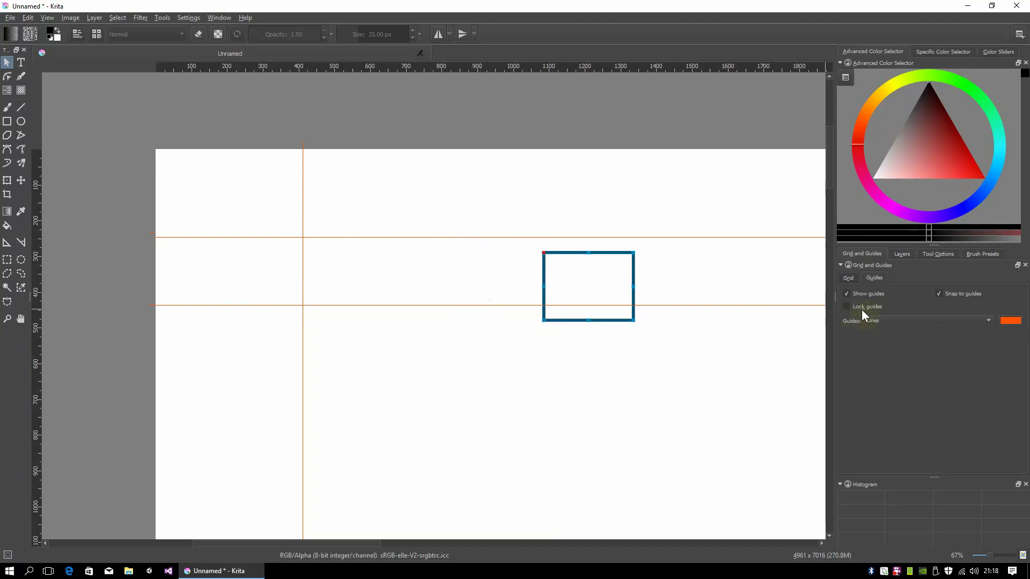
Lock the guides, and try to move the upper horizontal guide and create a new one from the ruler
left_click(847, 307)
left_click(381, 239)
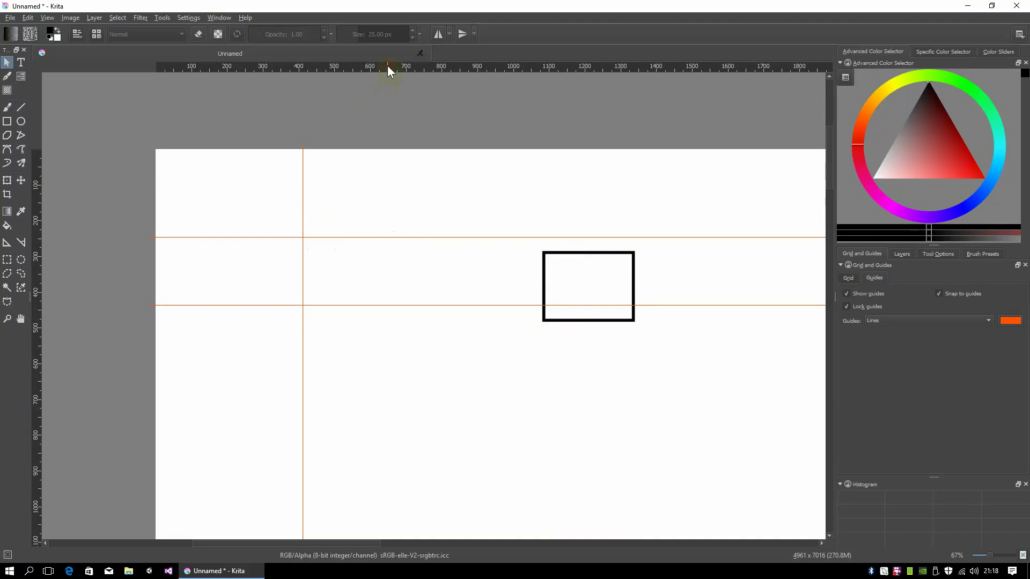
left_click_drag(388, 70, 387, 191)
Snap the rectangle's upper-left corner to the crossing of the vertical guide and the upper horizontal guide, and inspect the alignment
left_click(584, 320)
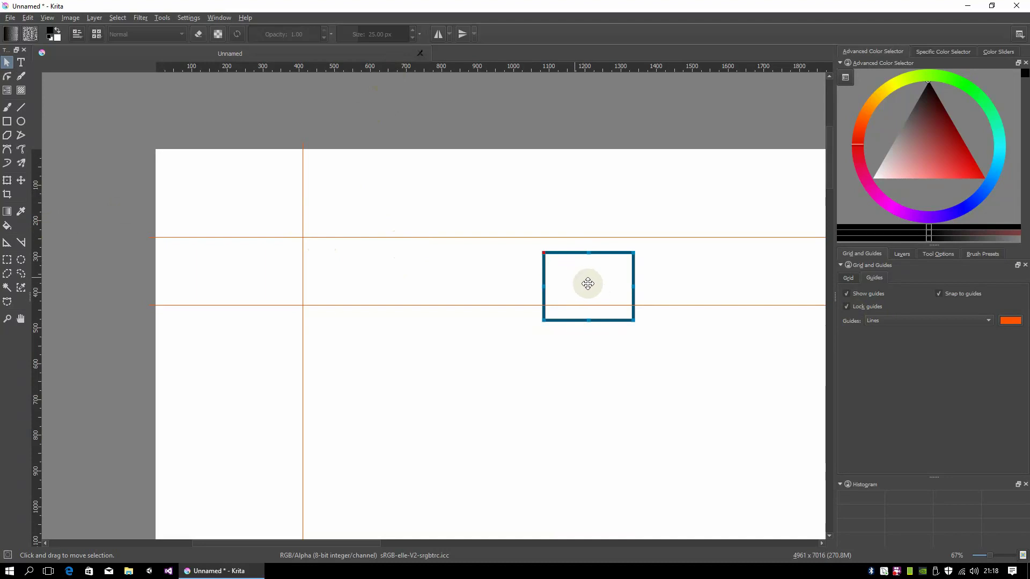
left_click_drag(588, 284, 421, 301)
scroll(510, 315, "up", 2)
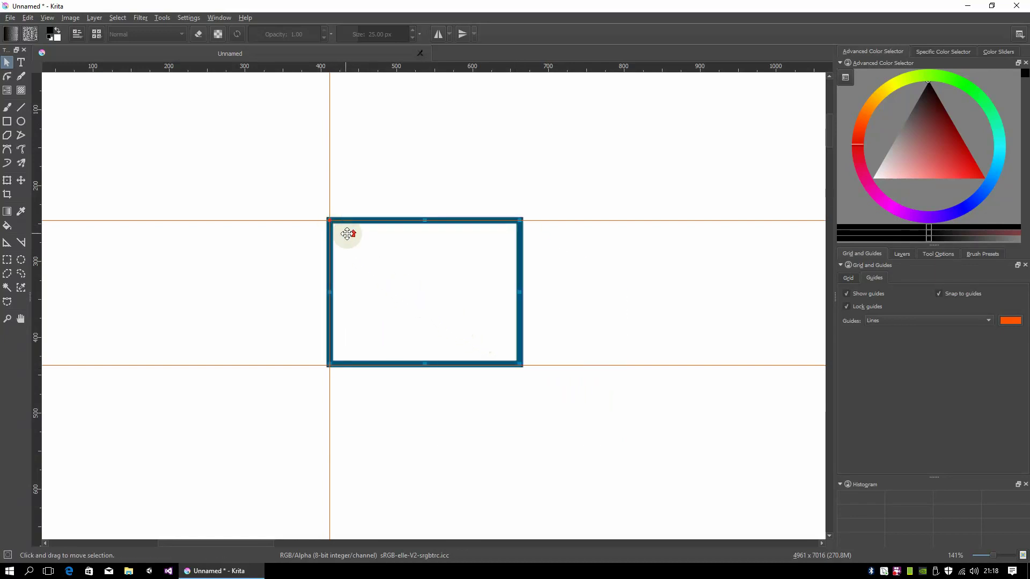
scroll(324, 222, "up", 3)
scroll(522, 371, "down", 2)
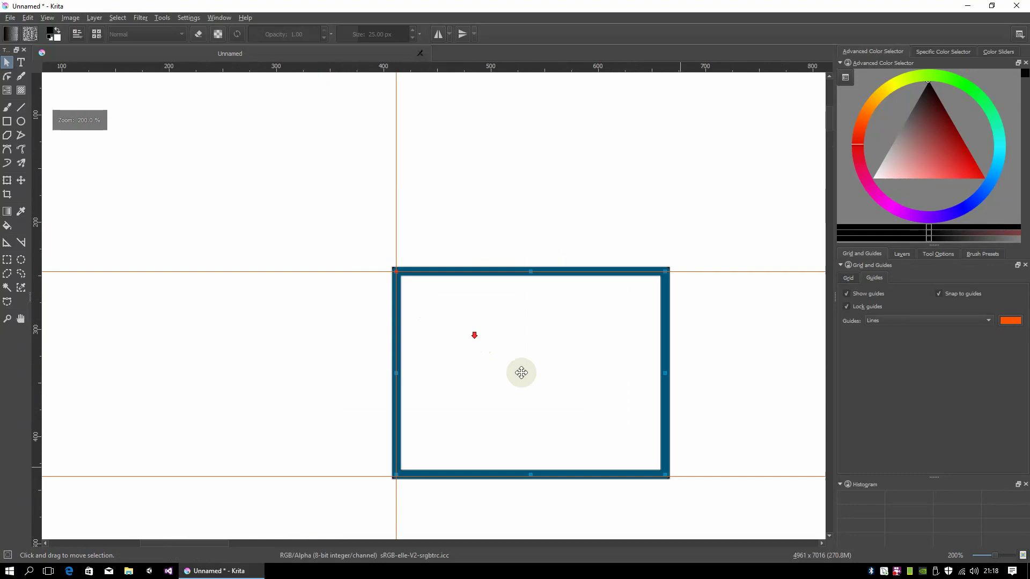
left_click_drag(522, 371, 455, 346)
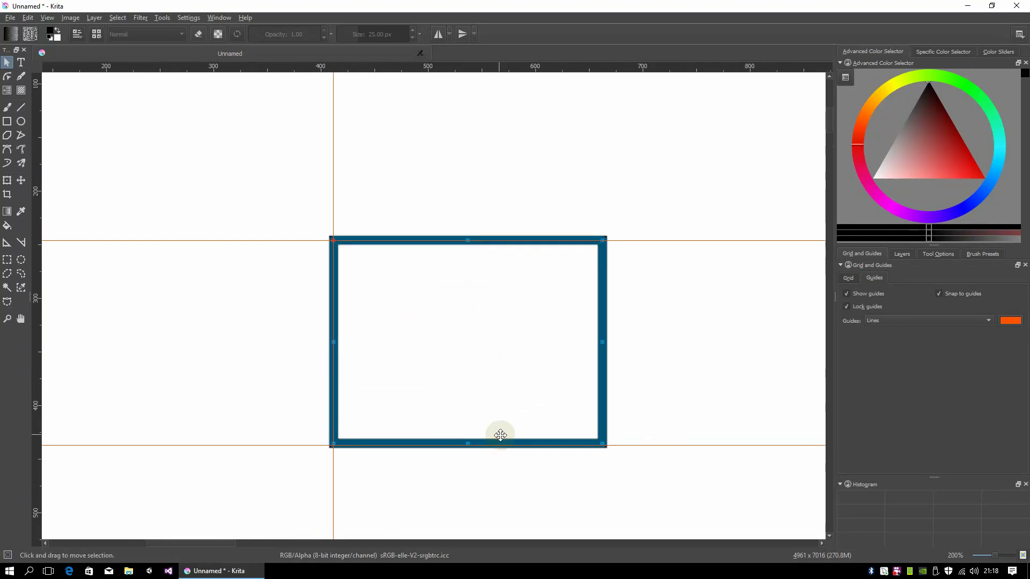
Unlock the guides, raise the lower horizontal guide to about 370 px, and lock the guides again
left_click(846, 306)
left_click_drag(713, 445, 697, 375)
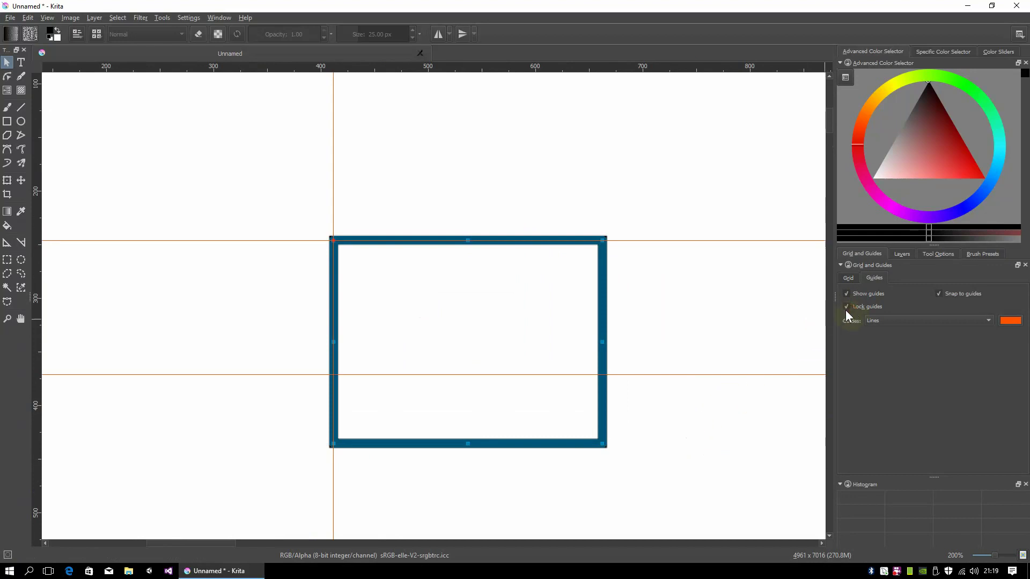
left_click_drag(455, 349, 448, 292)
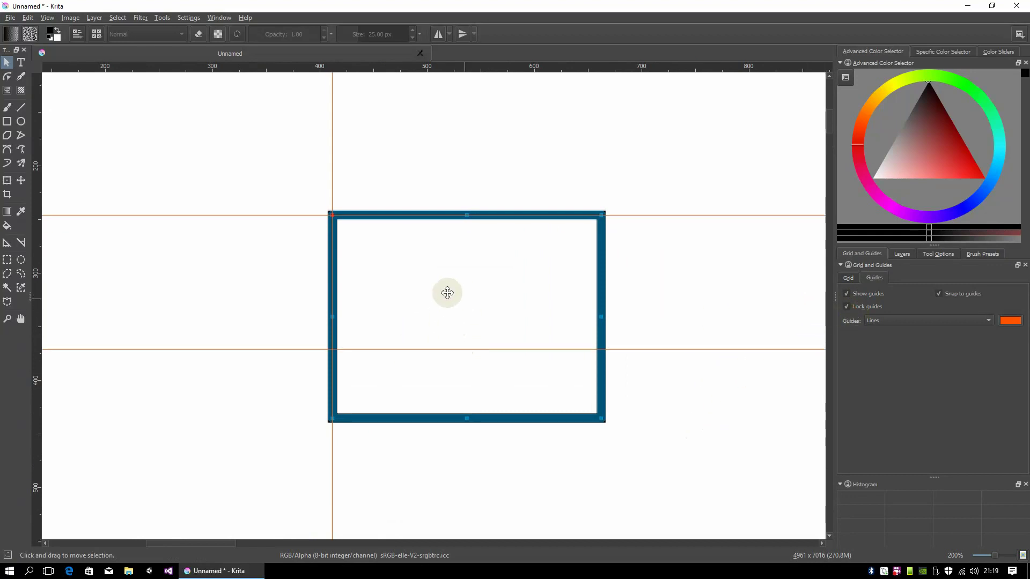
Reduce the rectangle's height so its bottom edge snaps to the lower horizontal guide at about 370 px
scroll(443, 295, "up", 2)
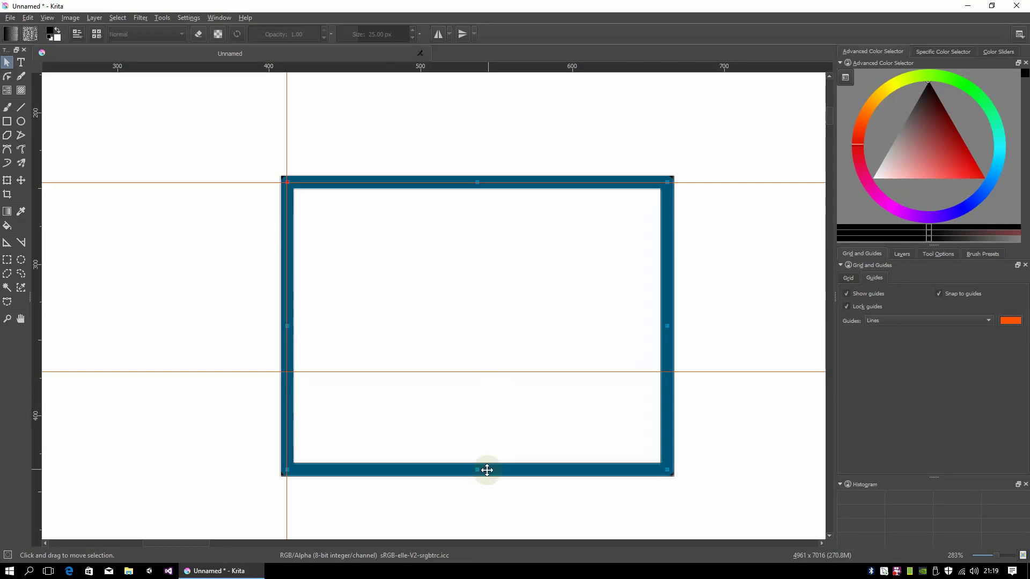
left_click_drag(479, 470, 465, 372)
scroll(465, 372, "down", 5)
With the guides unlocked, add a second vertical guide at about 600 px and lock the guides again
scroll(416, 305, "up", 1)
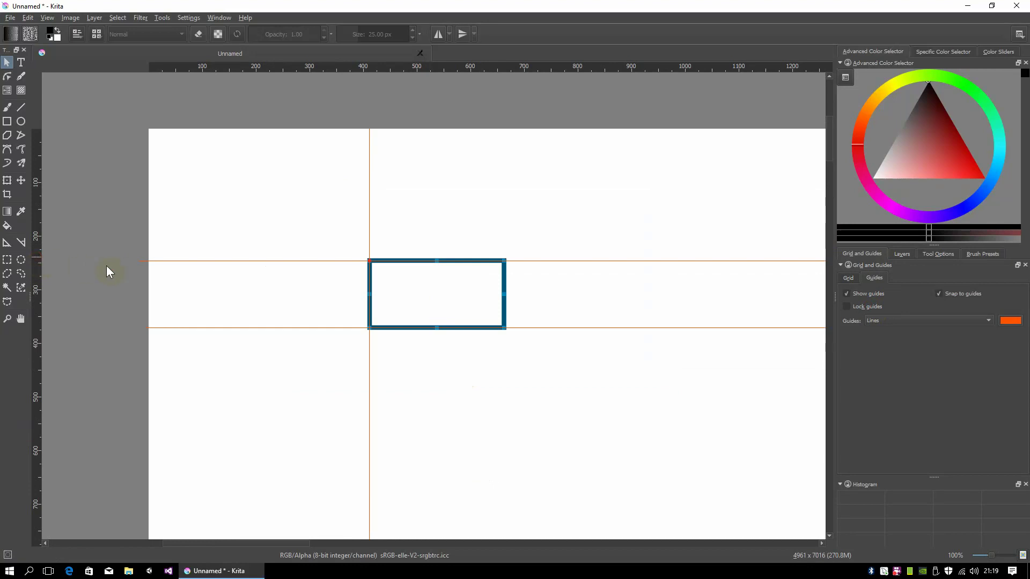
left_click_drag(106, 266, 473, 308)
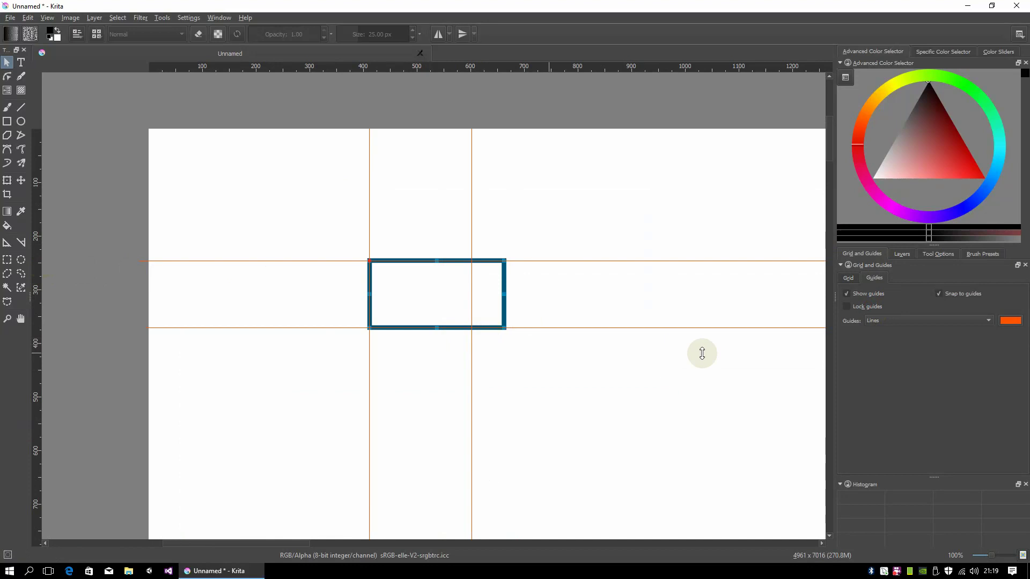
left_click(848, 307)
Narrow the rectangle so its right edge snaps to the second vertical guide at about 600 px
scroll(479, 301, "up", 3)
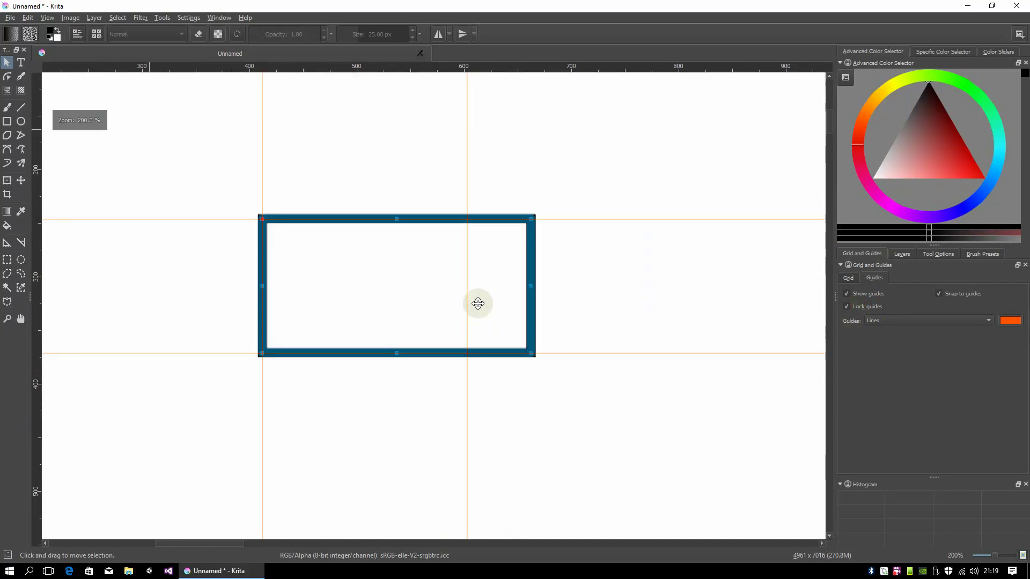
left_click_drag(434, 289, 580, 263)
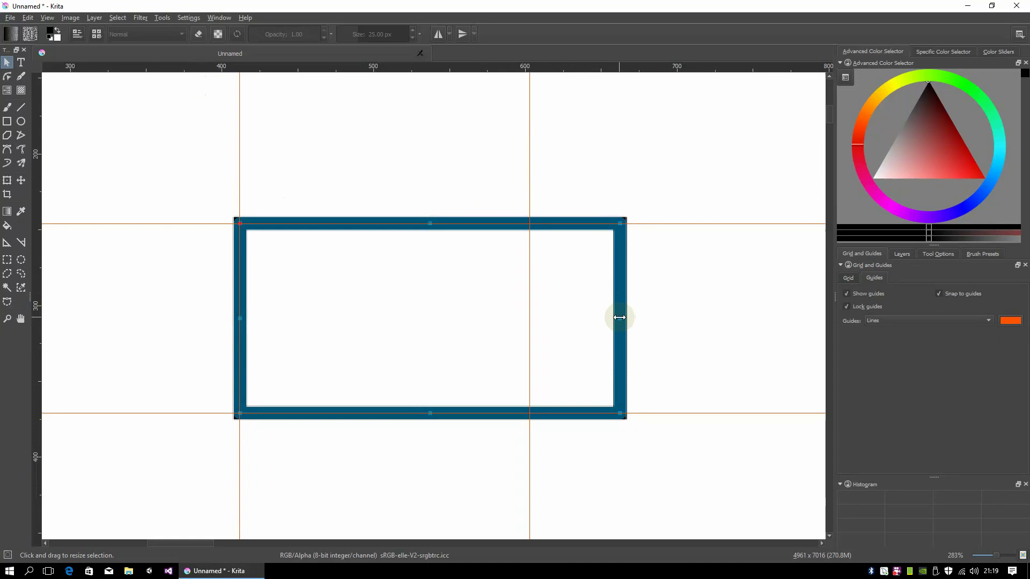
left_click_drag(619, 317, 525, 321)
scroll(382, 339, "down", 4)
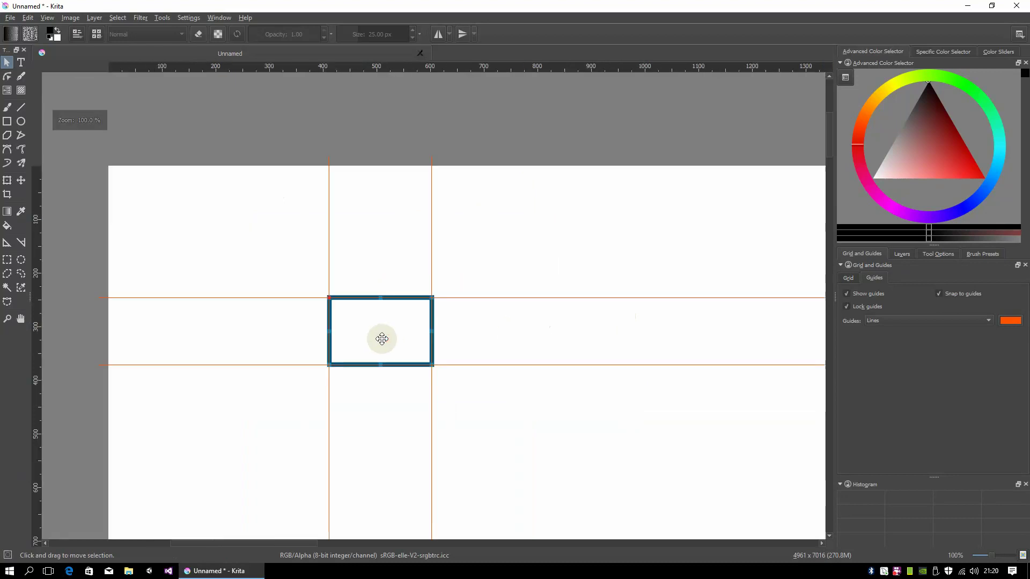
mouse_move(382, 339)
left_mouse_down()
mouse_move(409, 363)
mouse_move(380, 341)
mouse_move(390, 341)
left_mouse_up()
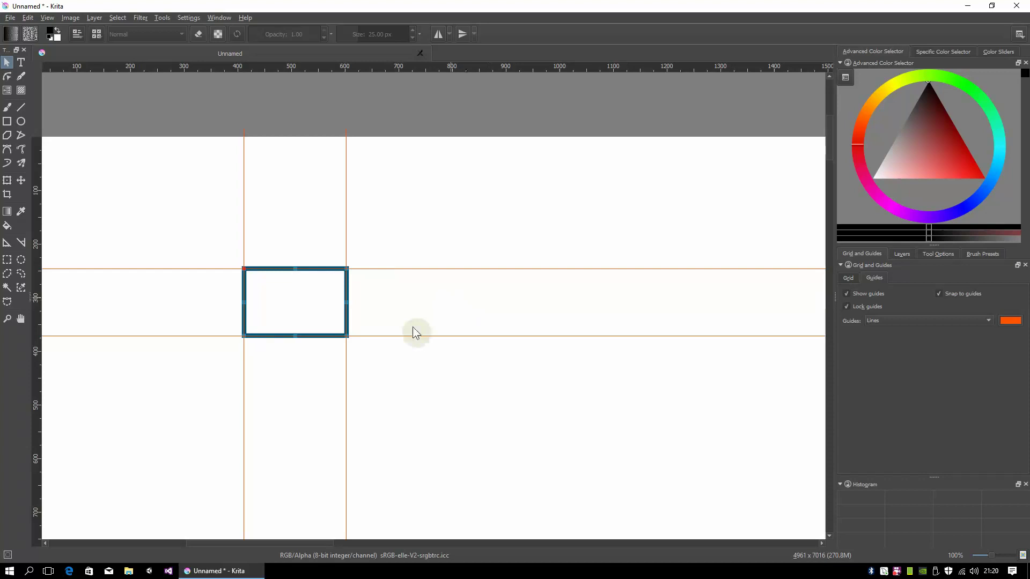
Duplicate the rectangle and move the copy along the horizontal guides until its left edge sits at about 690 px
scroll(385, 323, "up", 1)
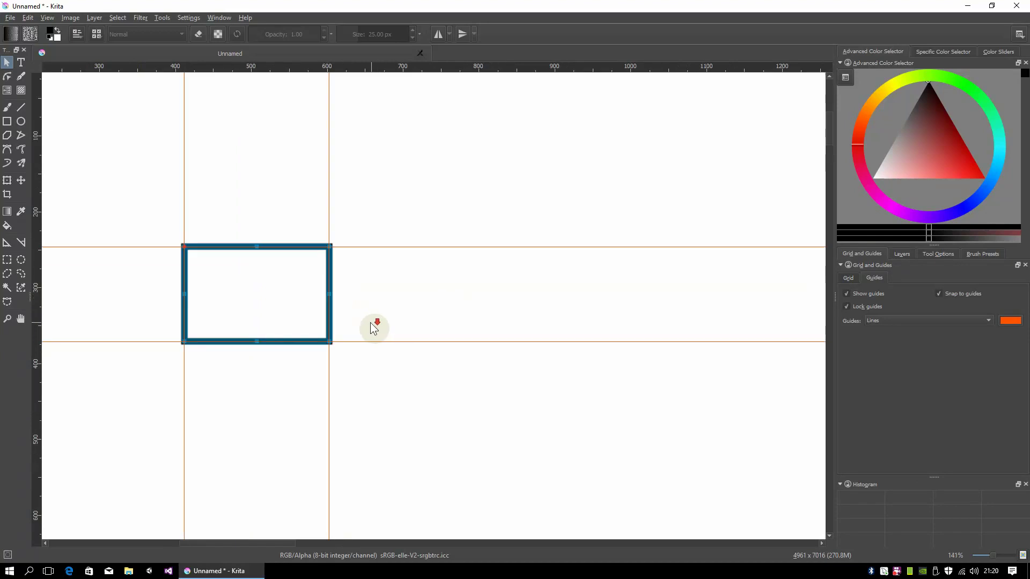
scroll(371, 323, "down", 1)
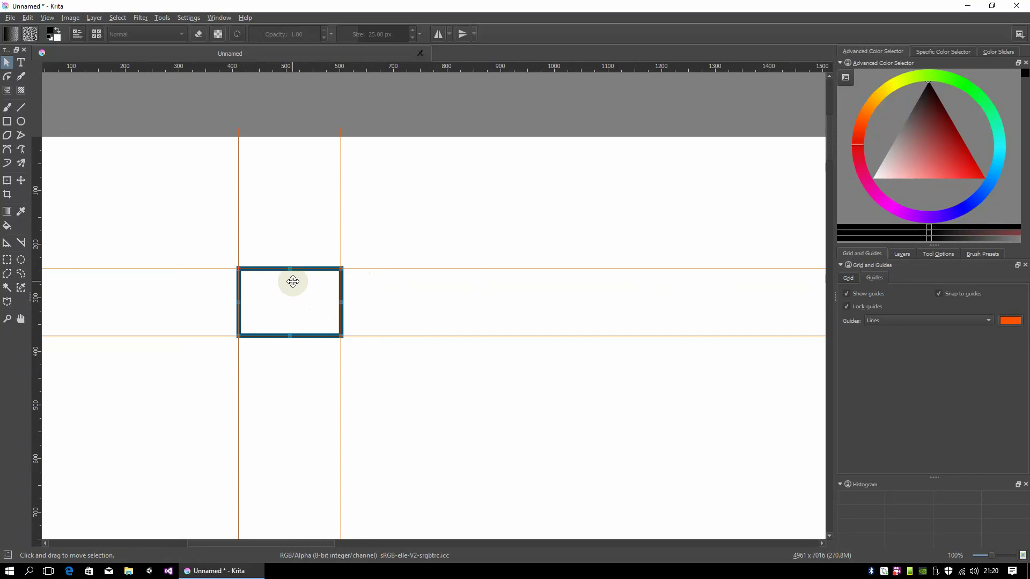
key("ctrl+d")
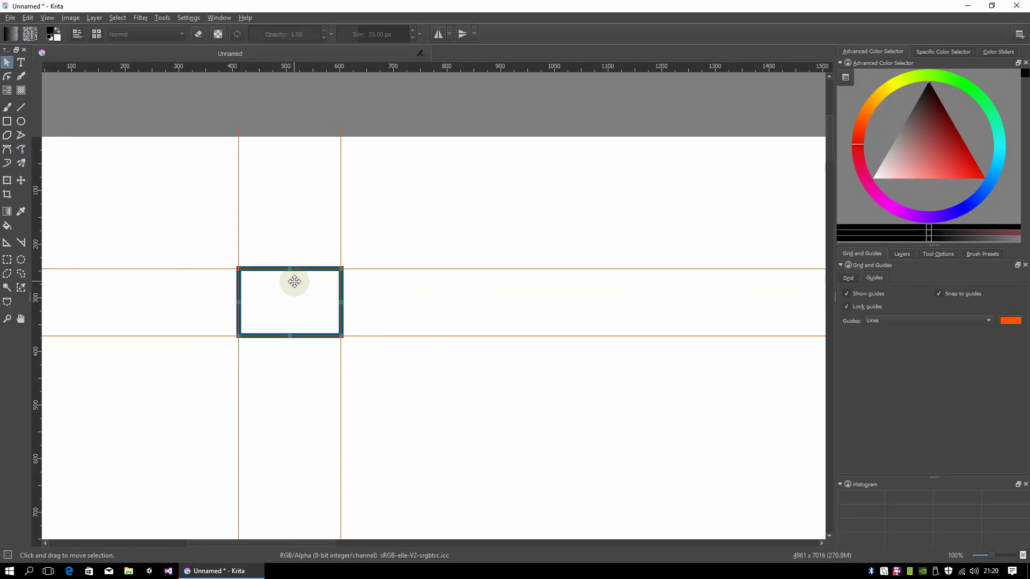
left_click_drag(306, 296, 479, 302)
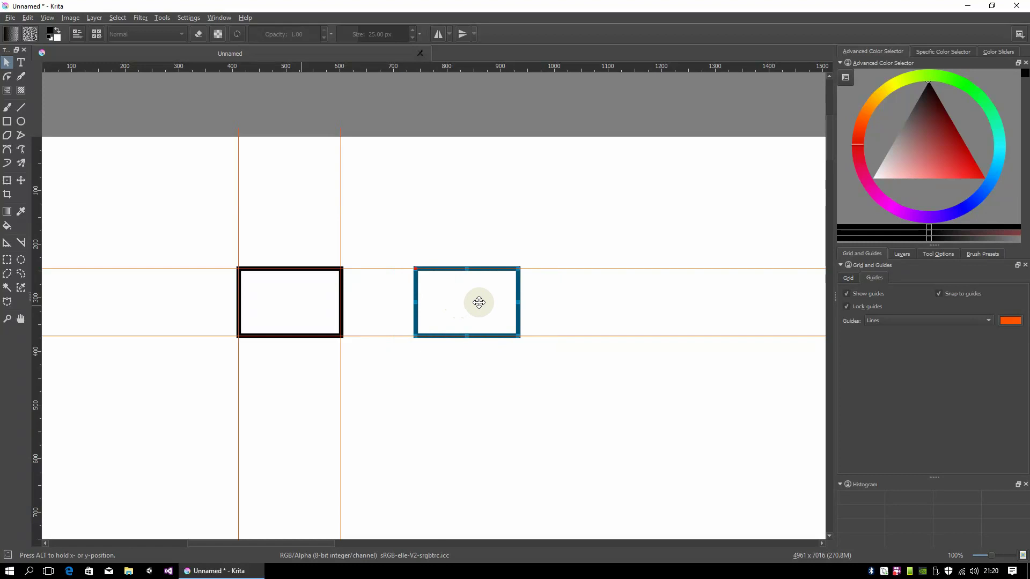
left_click_drag(479, 302, 450, 302)
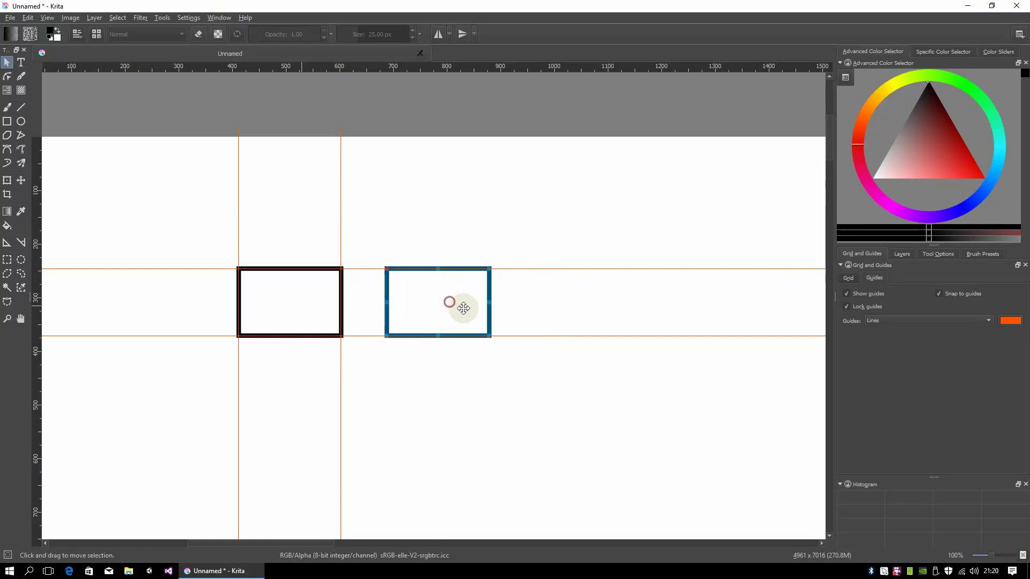
Narrow the copy into a spacer about 37 px wide, its left edge snapped to the vertical guide at about 600 px
scroll(457, 301, "up", 2)
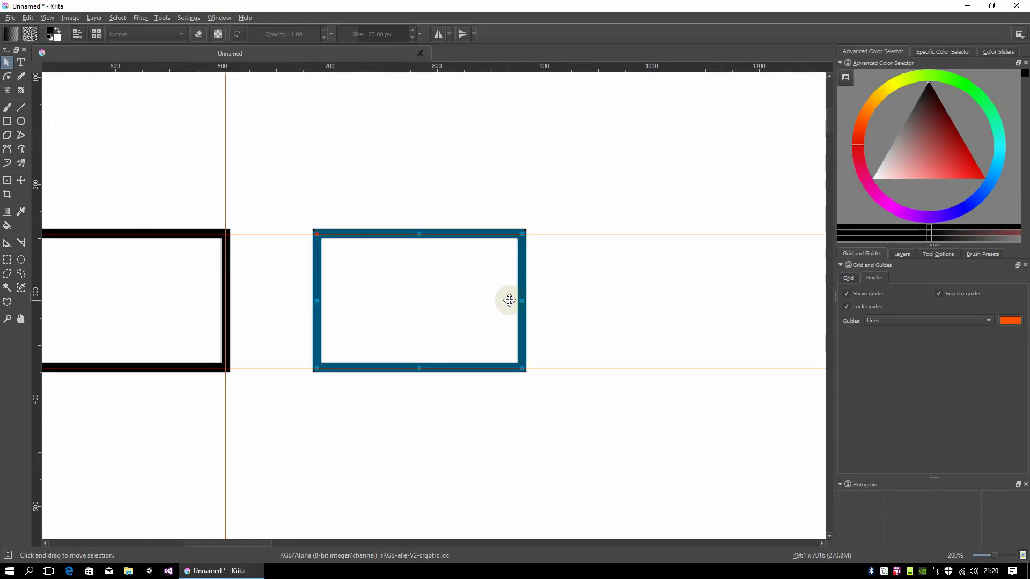
left_click_drag(524, 301, 252, 298)
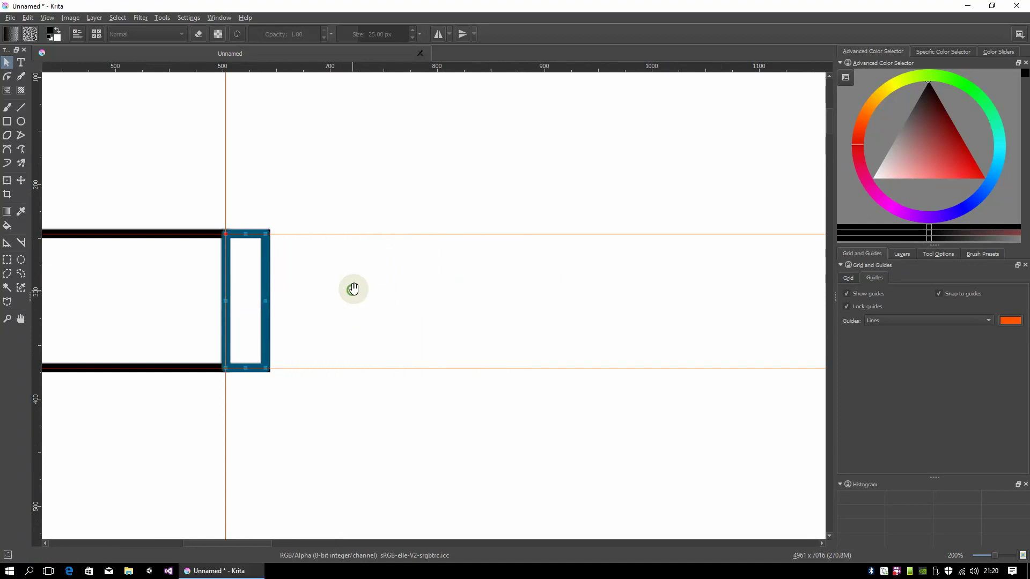
left_click_drag(349, 288, 405, 300)
scroll(550, 295, "down", 1)
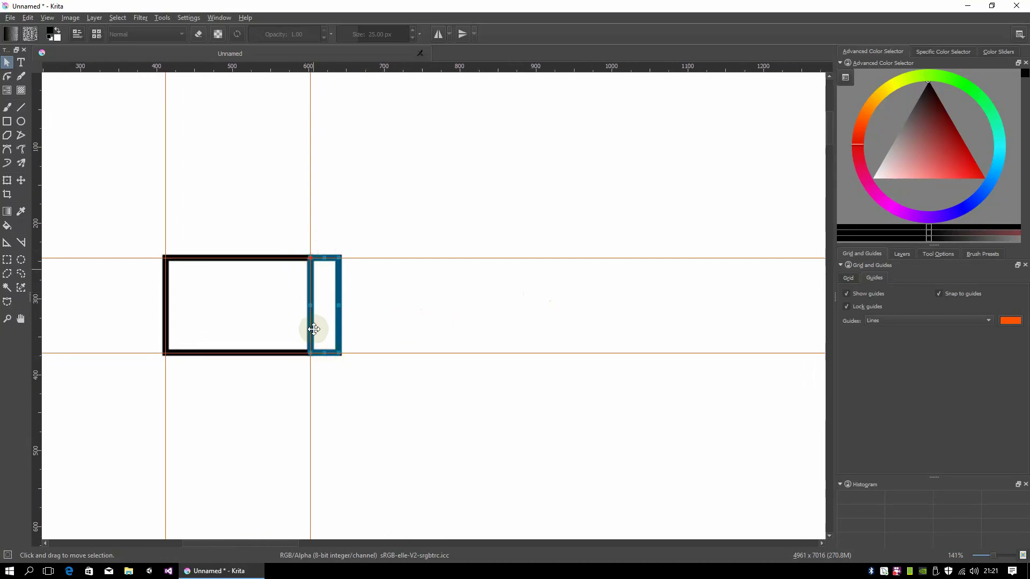
Select the rectangle and spacer together, duplicate them, and place the copy along the guides with its left edge at about 665 px
left_click_drag(131, 233, 352, 375)
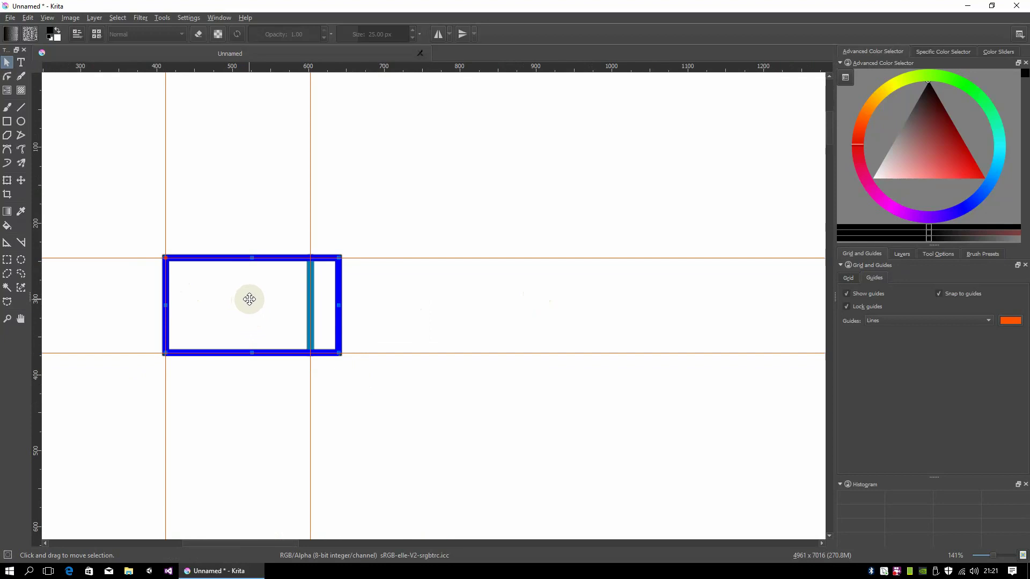
left_click_drag(241, 299, 376, 302)
left_click_drag(412, 310, 444, 305)
scroll(362, 299, "up", 3)
left_click_drag(361, 298, 419, 338)
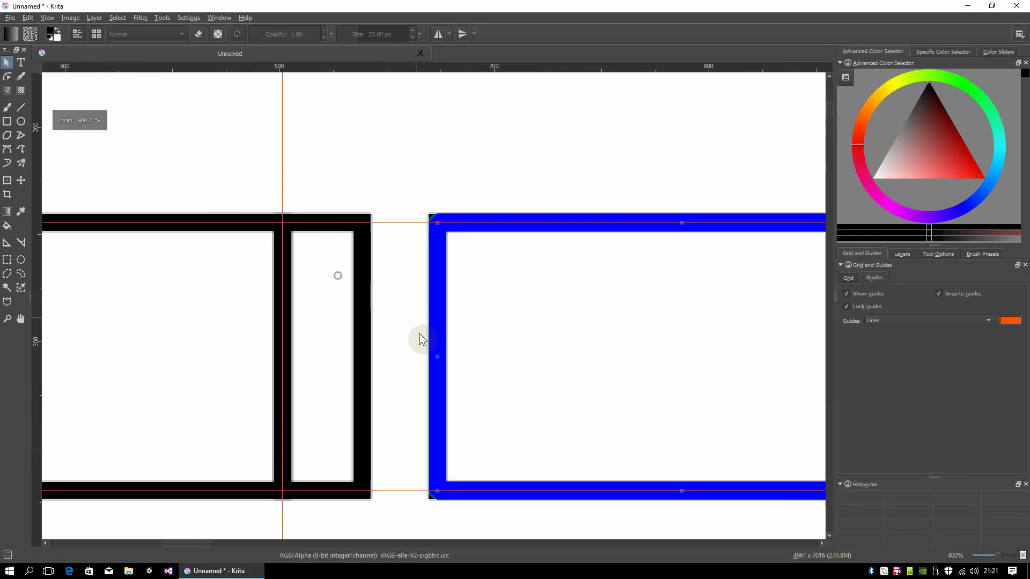
scroll(476, 209, "up", 1)
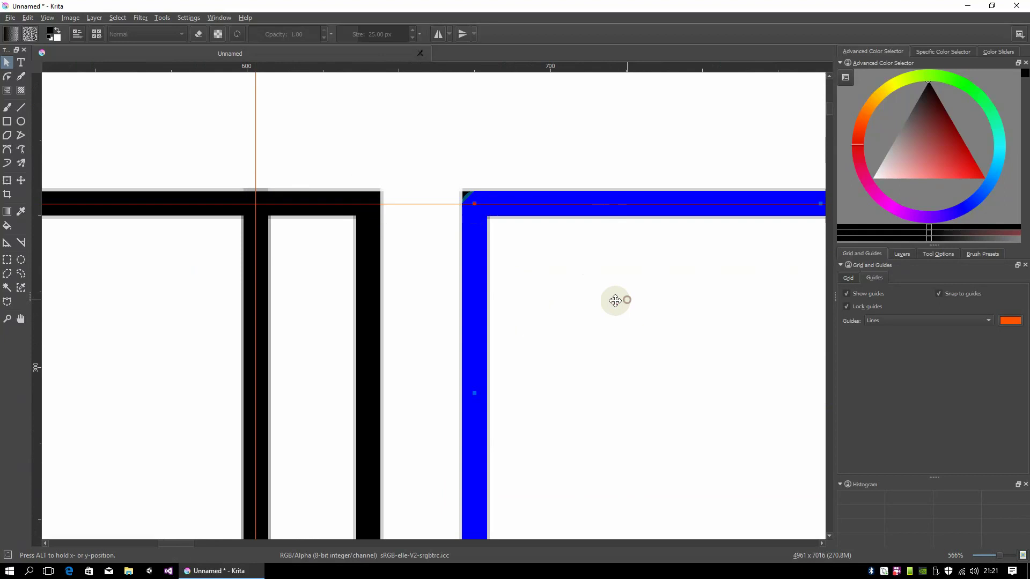
mouse_move(616, 298)
left_mouse_down()
mouse_move(522, 297)
mouse_move(600, 298)
left_mouse_up()
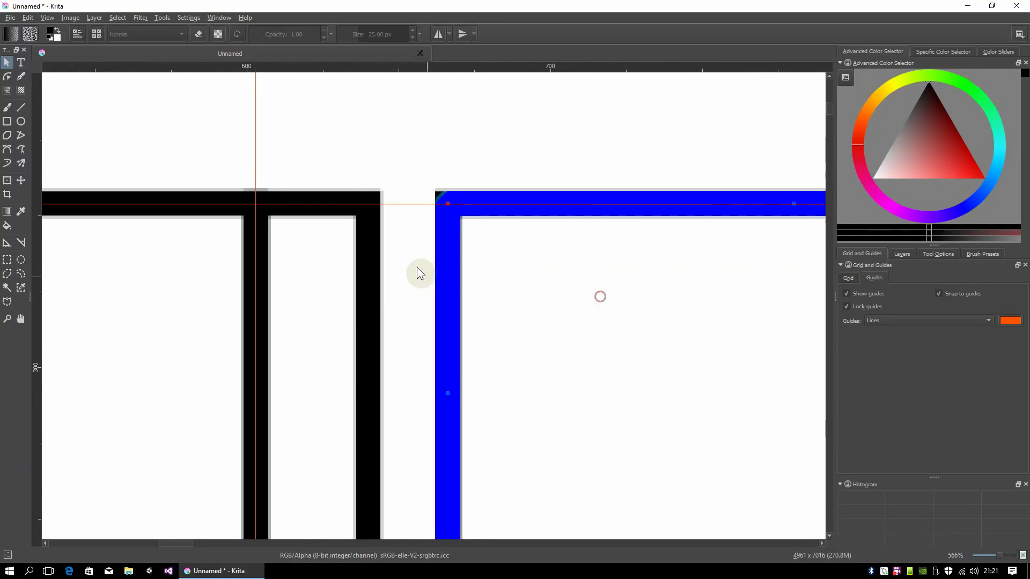
Enable Orthogonal snapping and shift the duplicated pair closer to the spacer, with its left edge at about 660 px
scroll(420, 272, "down", 1)
right_click(536, 276, "shift")
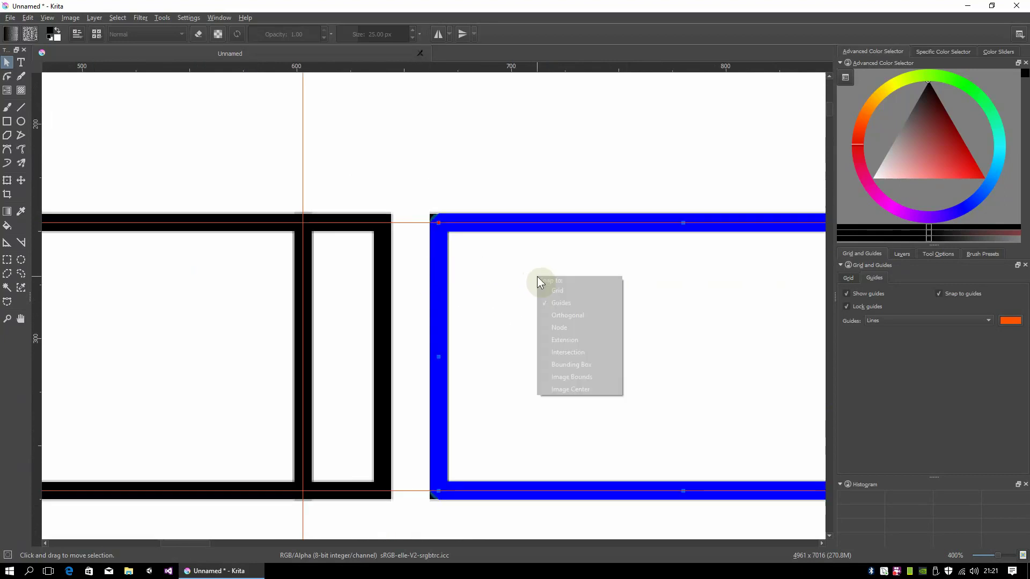
left_click(569, 314)
scroll(483, 280, "down", 1)
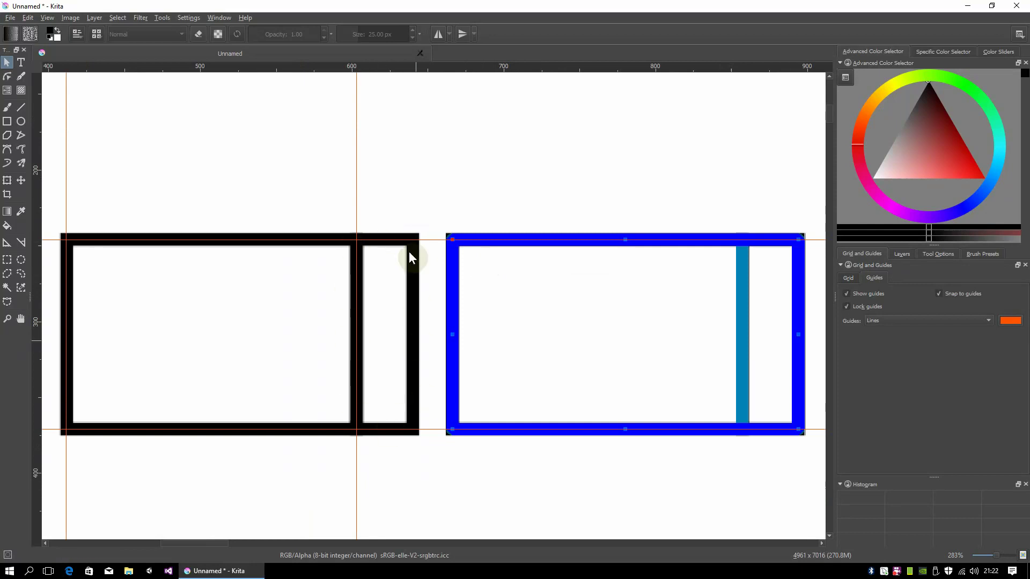
scroll(490, 275, "up", 2)
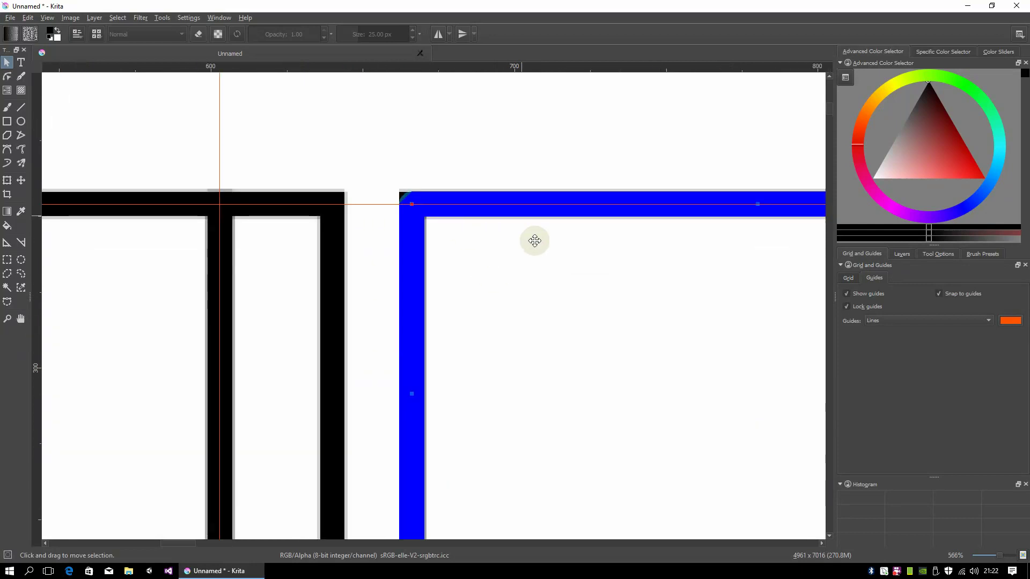
mouse_move(535, 241)
left_mouse_down()
mouse_move(424, 243)
mouse_move(485, 243)
mouse_move(455, 248)
mouse_move(478, 242)
mouse_move(340, 237)
mouse_move(517, 240)
left_mouse_up()
scroll(458, 247, "down", 2)
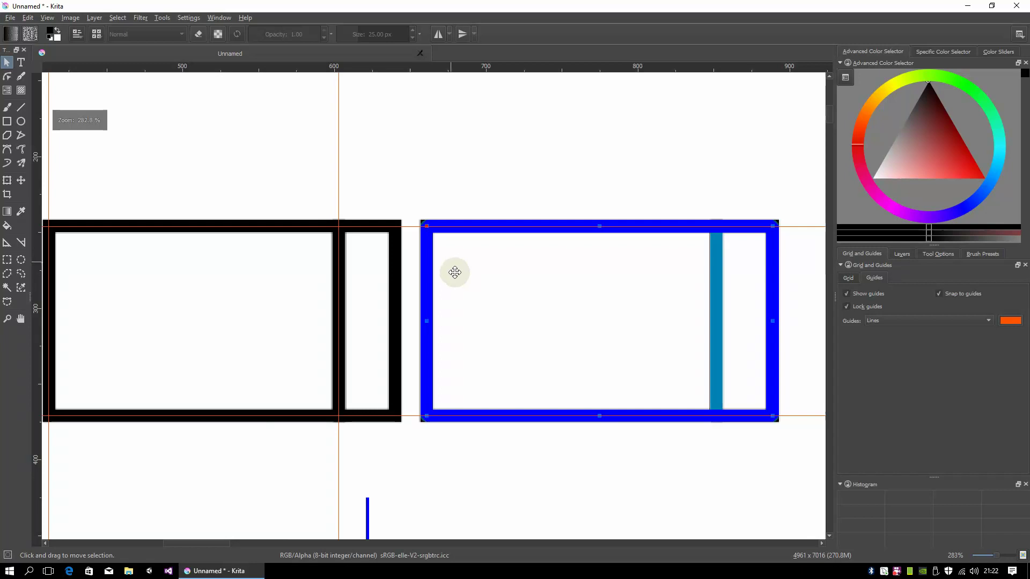
Turn off snapping to guides and move the duplicated pair so its left edge meets the spacer's right edge at about 640 px
key("shift+s")
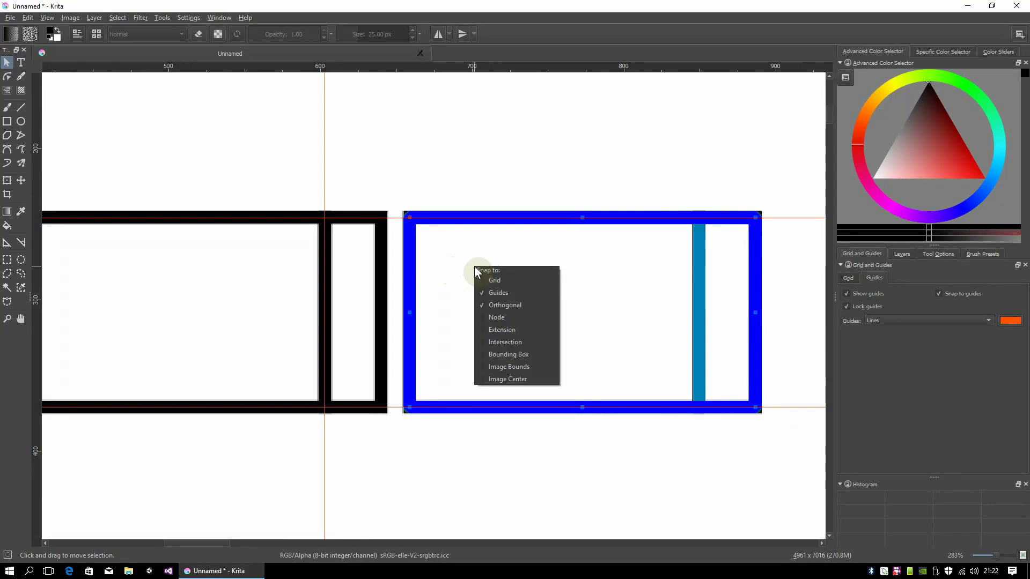
left_click(511, 292)
key("shift+s")
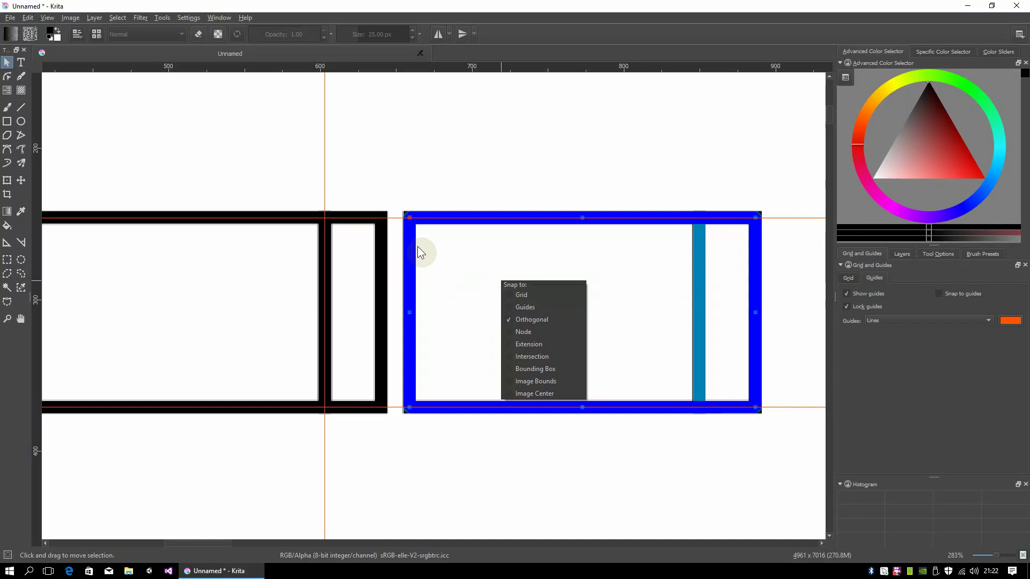
left_click(446, 243)
mouse_move(480, 220)
left_mouse_down()
mouse_move(455, 216)
mouse_move(522, 210)
mouse_move(490, 214)
left_mouse_up()
scroll(408, 228, "up", 2)
scroll(472, 223, "down", 3)
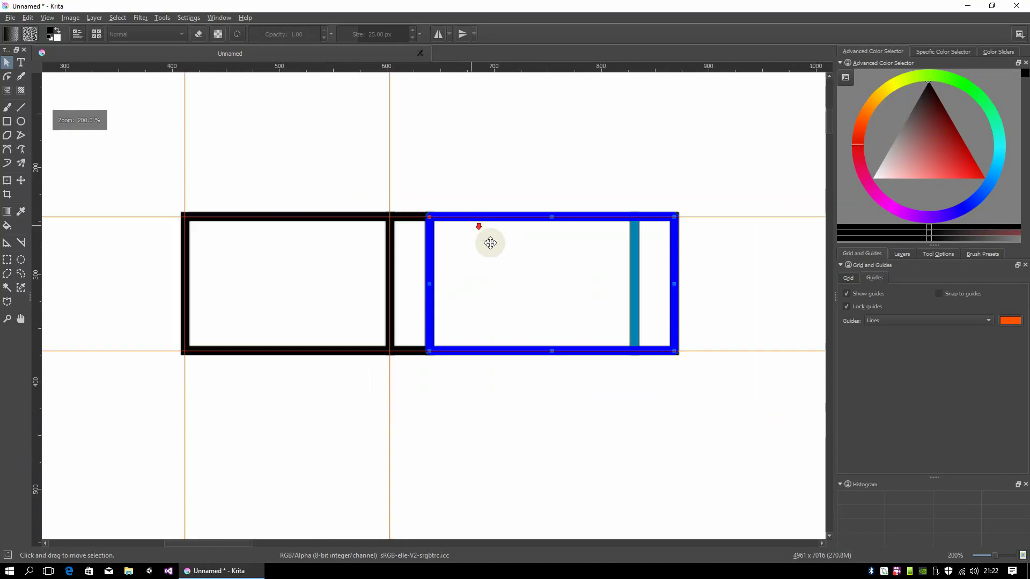
Duplicate the rectangle-and-spacer pair twice, placing each copy end to end along the row up to about 1370 px
left_click_drag(553, 271, 494, 310)
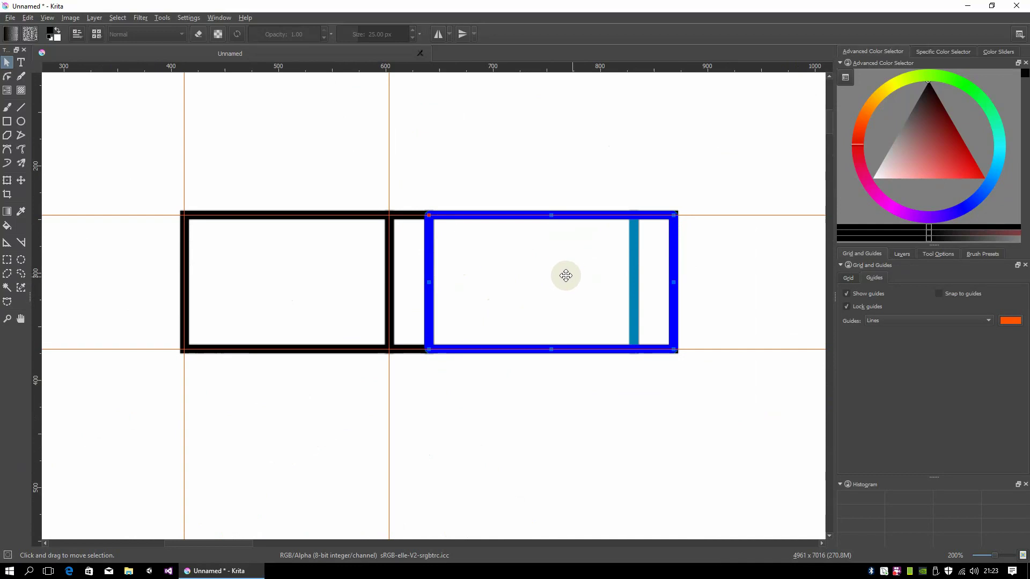
scroll(575, 281, "down", 1)
left_click_drag(575, 281, 414, 268)
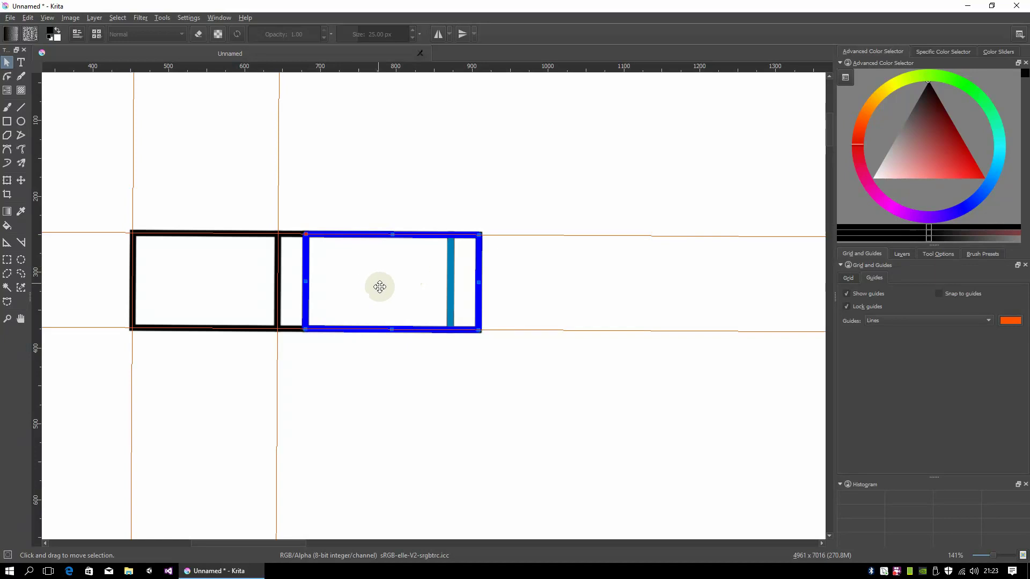
left_click_drag(379, 285, 546, 295)
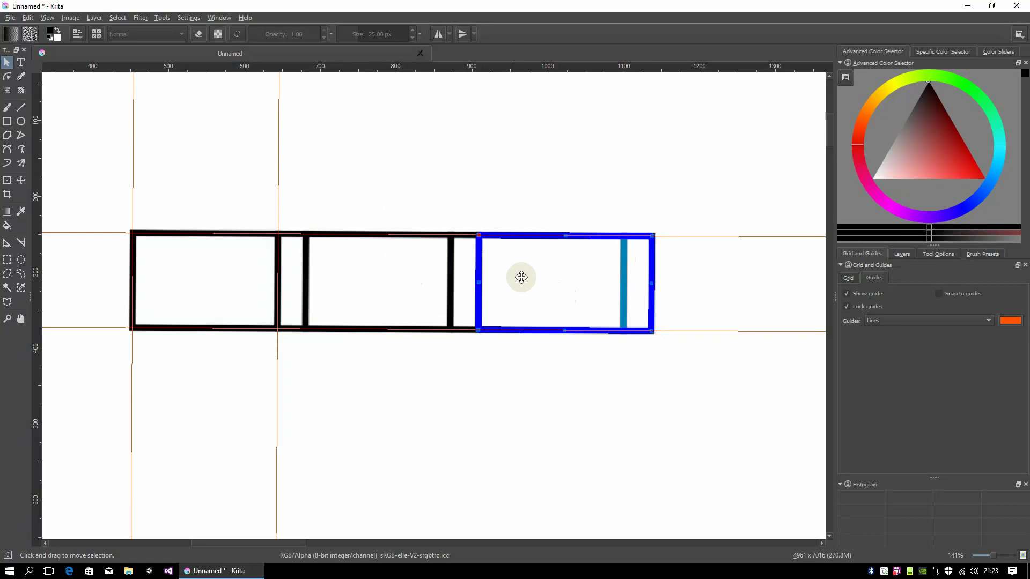
left_click_drag(692, 313, 510, 322)
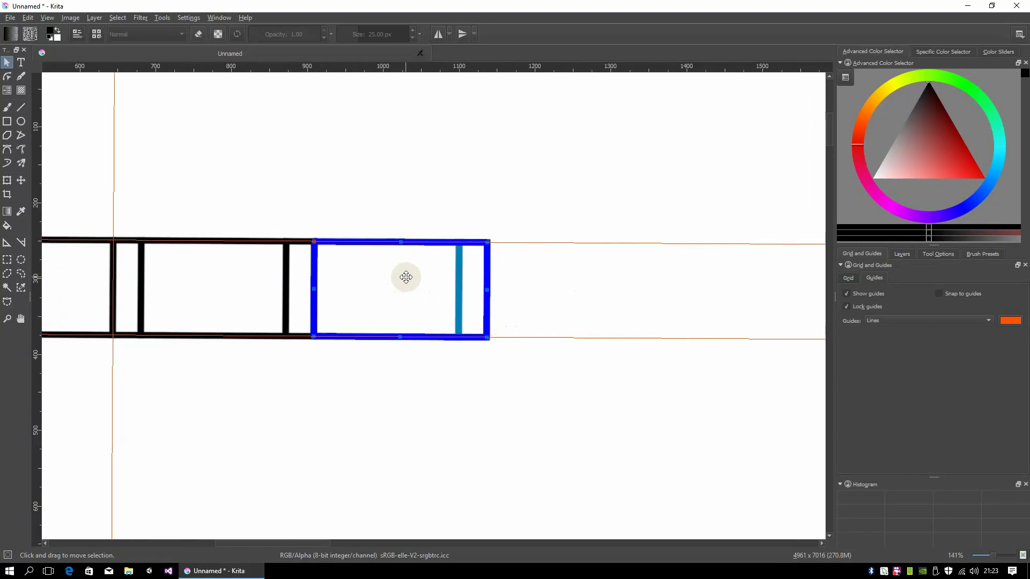
left_click_drag(406, 276, 586, 285)
Add two more copies of the rectangle-and-spacer pair to extend the row to about 1820 px
scroll(408, 322, "down", 1)
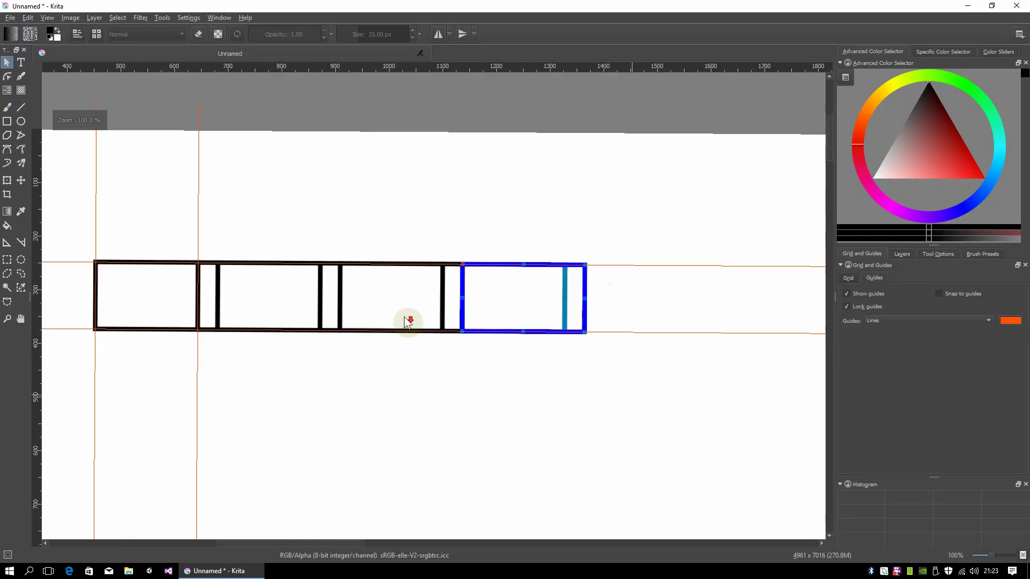
scroll(408, 321, "down", 1)
left_click_drag(481, 304, 575, 307)
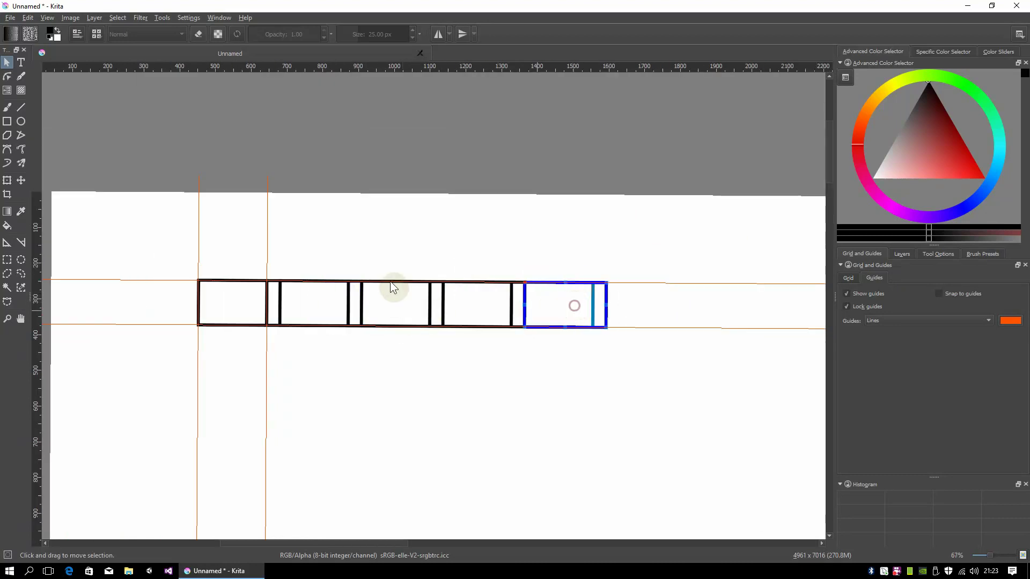
left_click(319, 297)
left_click_drag(319, 297, 642, 299)
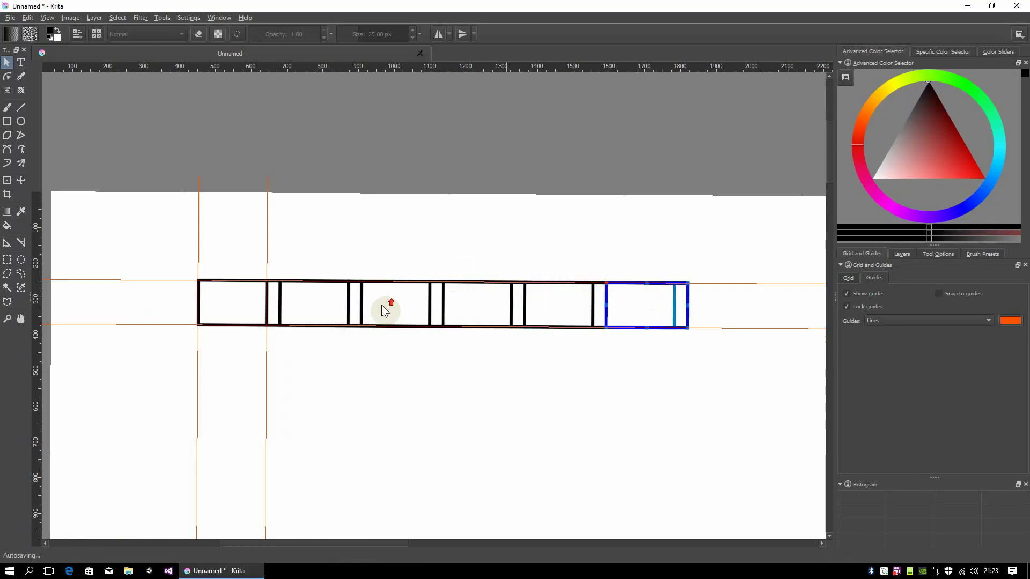
Delete the first three narrow spacers in the row, starting with the one beside the second vertical guide
left_click(275, 302)
scroll(295, 305, "up", 5)
scroll(453, 299, "left", 5)
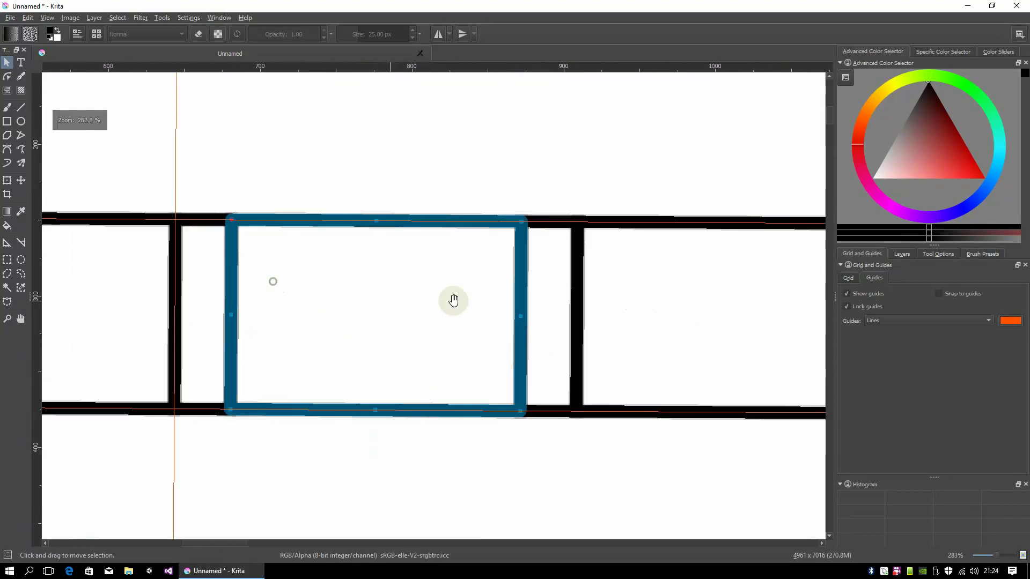
left_click(348, 276)
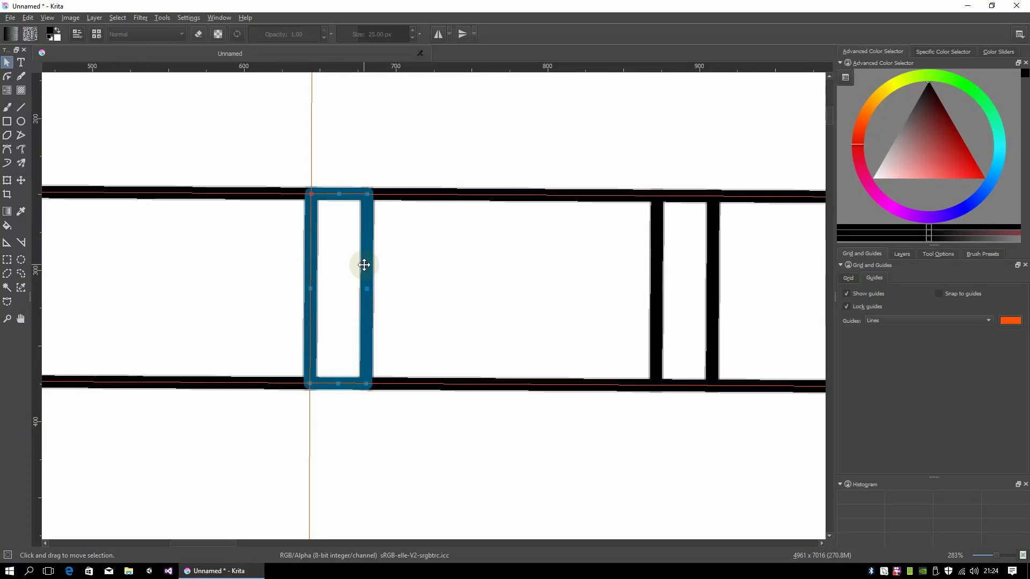
key("Delete")
scroll(598, 268, "down", 1)
left_click(634, 260)
key("Delete")
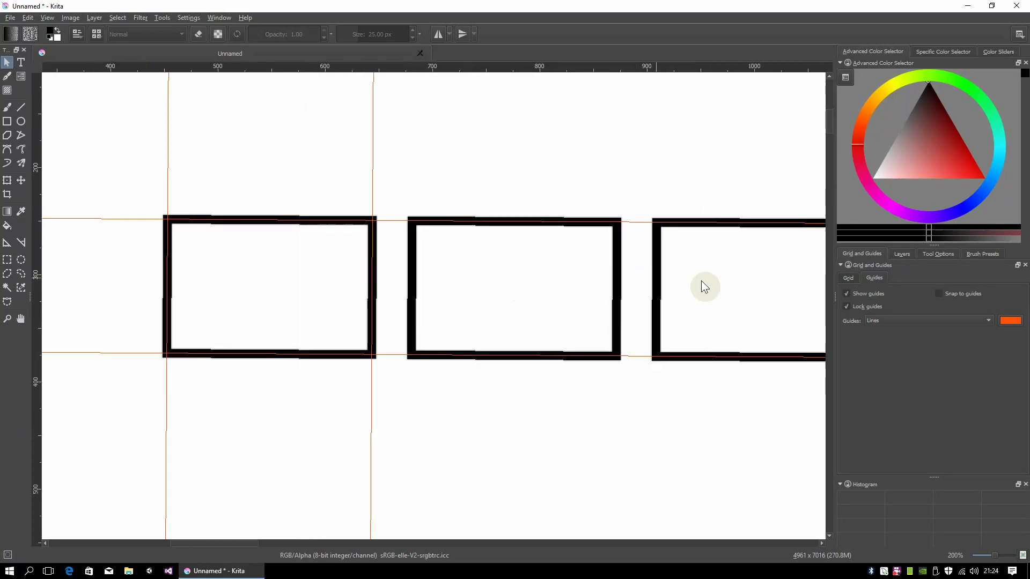
left_click_drag(704, 287, 335, 280)
left_click(510, 271)
key("Delete")
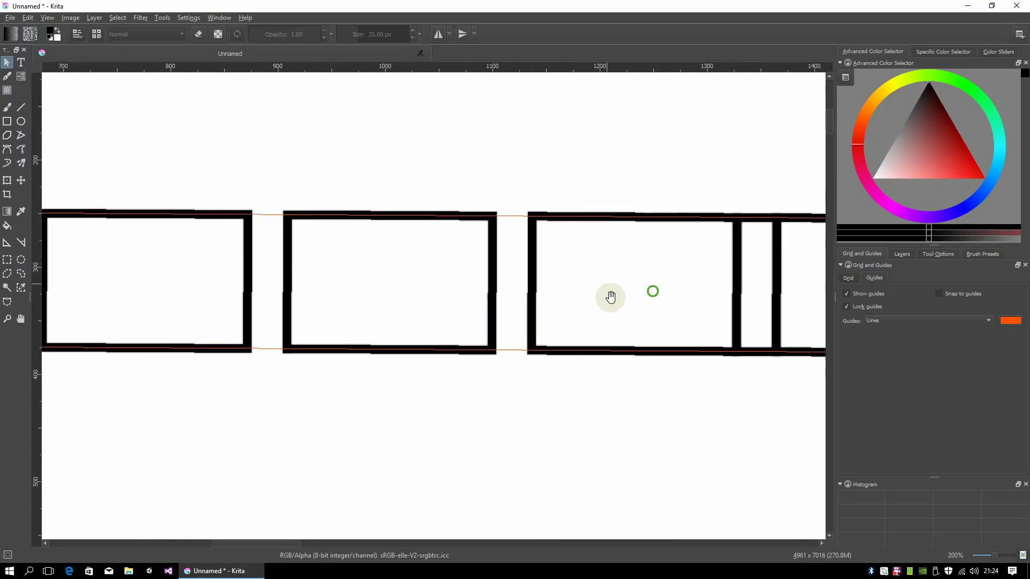
left_click_drag(611, 297, 385, 330)
left_click(539, 307)
key("Delete")
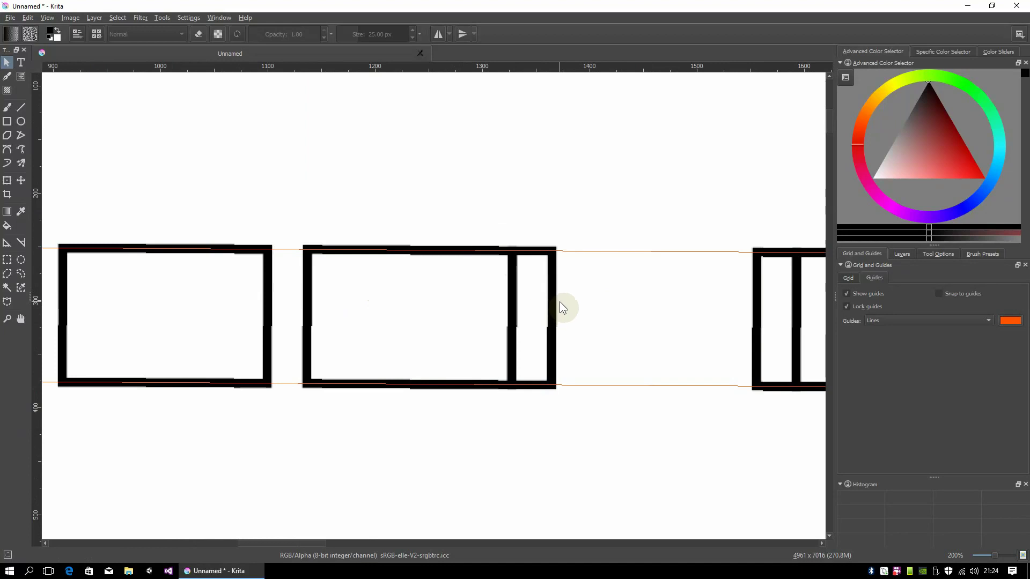
key("ctrl+z")
Delete the three remaining narrow spacers so that only the equally spaced large rectangles are left in the row
left_click(527, 294)
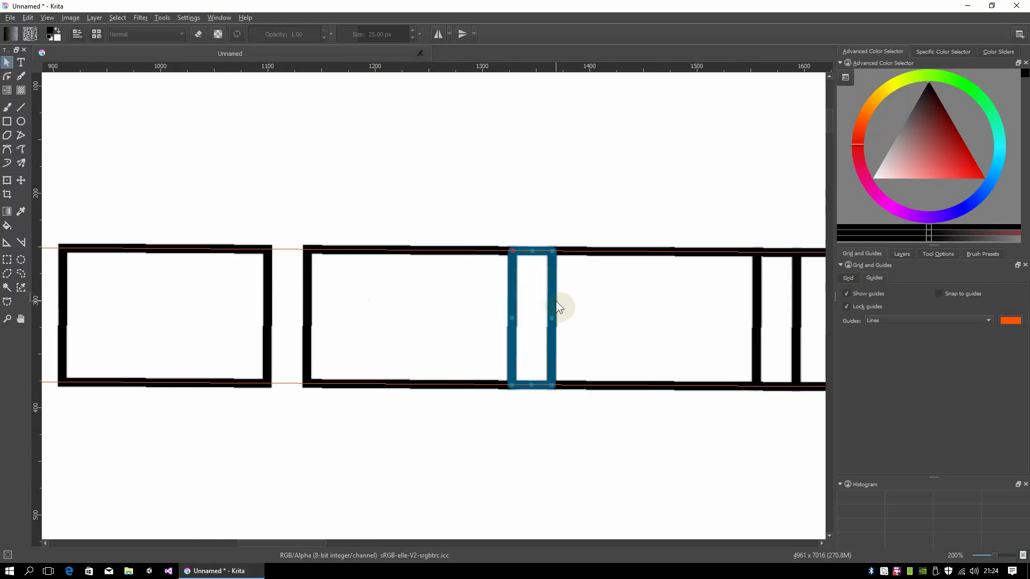
key("Delete")
left_click_drag(572, 335, 391, 317)
left_click(403, 309)
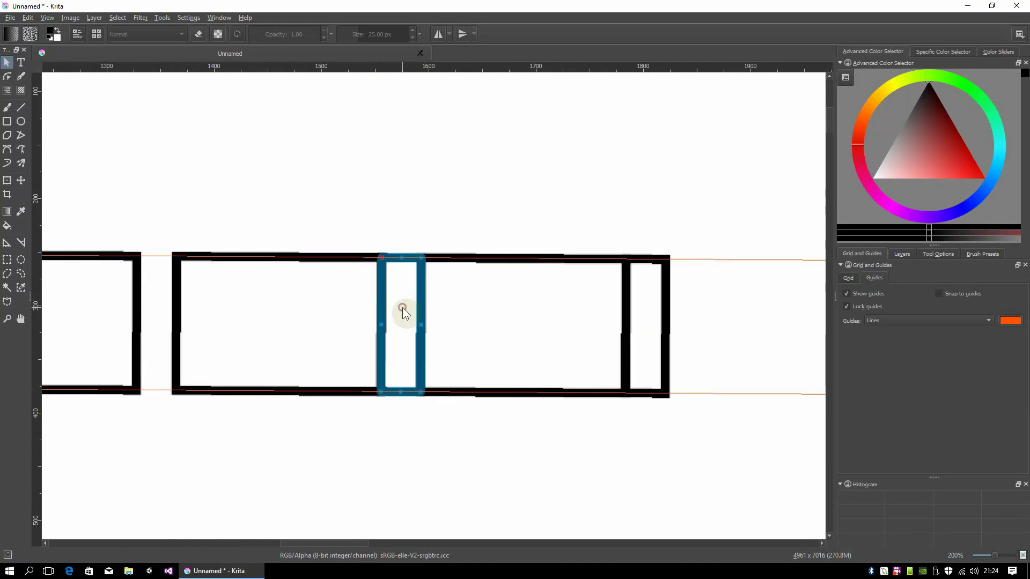
key("Delete")
left_click(641, 330)
key("Delete")
scroll(630, 317, "down", 4)
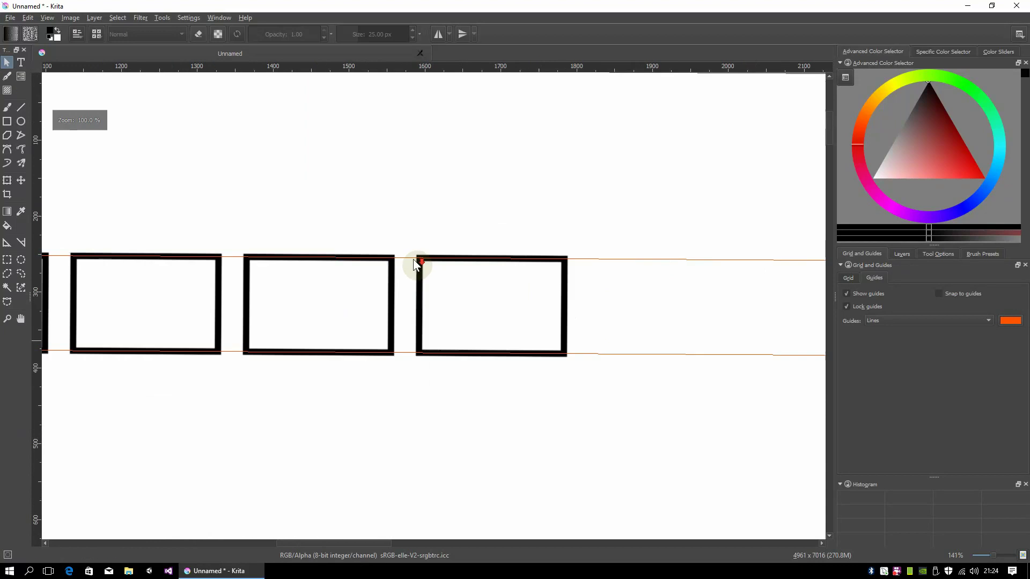
scroll(502, 312, "up", 1)
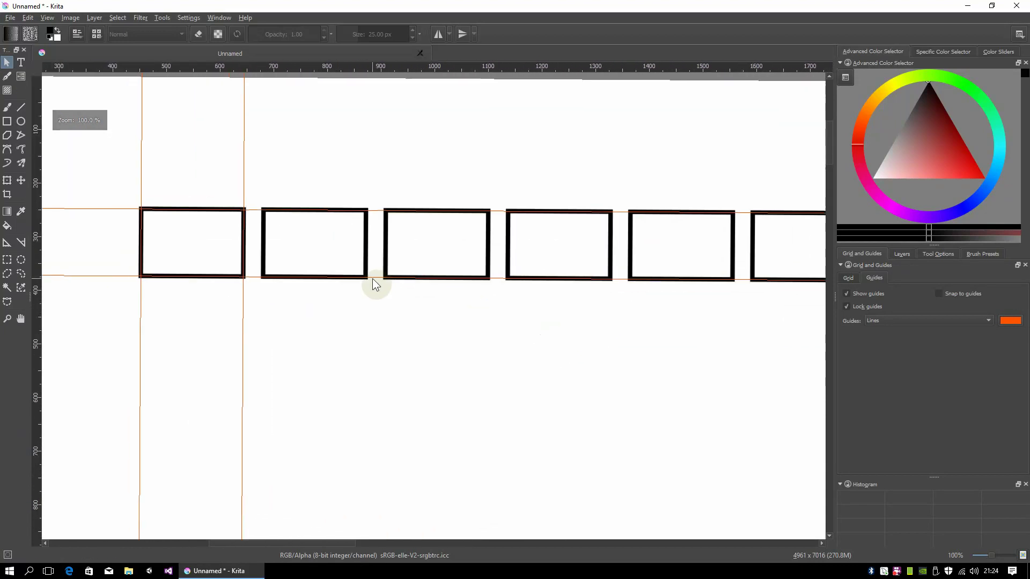
Select the first rectangle in the row and turn off orthogonal snapping
scroll(375, 285, "down", 2)
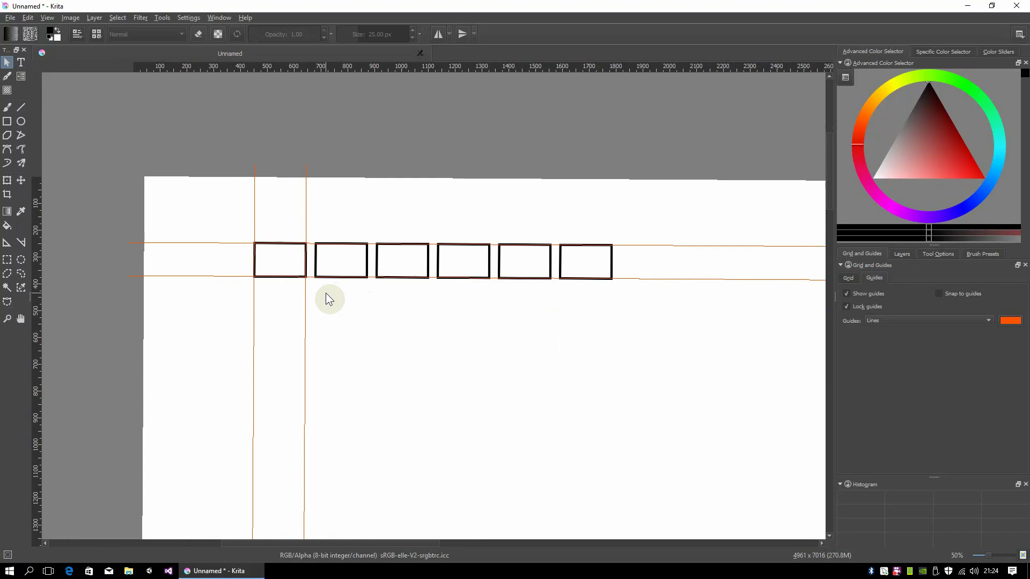
scroll(321, 297, "up", 1)
left_click_drag(319, 298, 403, 284)
scroll(398, 288, "up", 1)
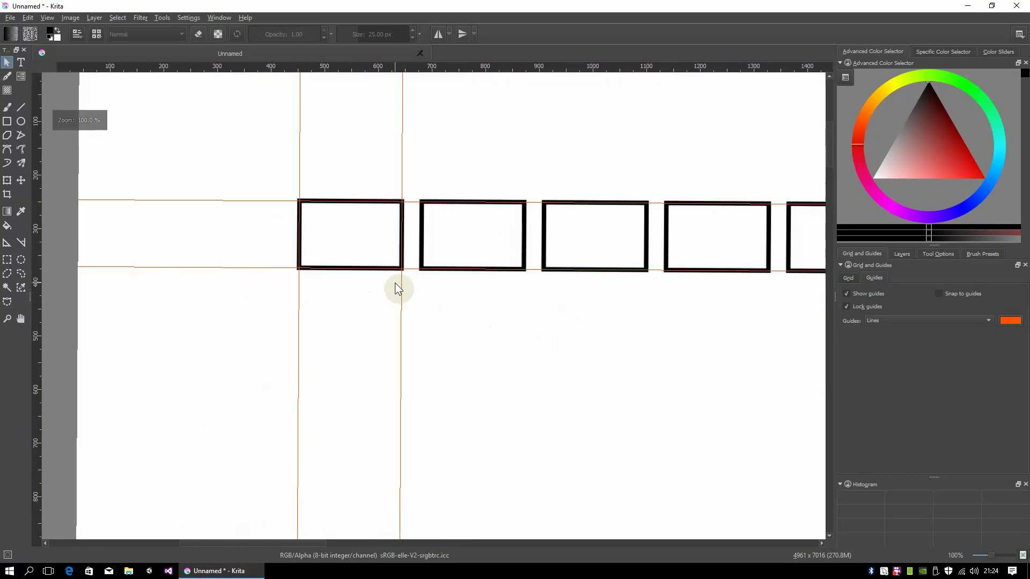
left_click(344, 268)
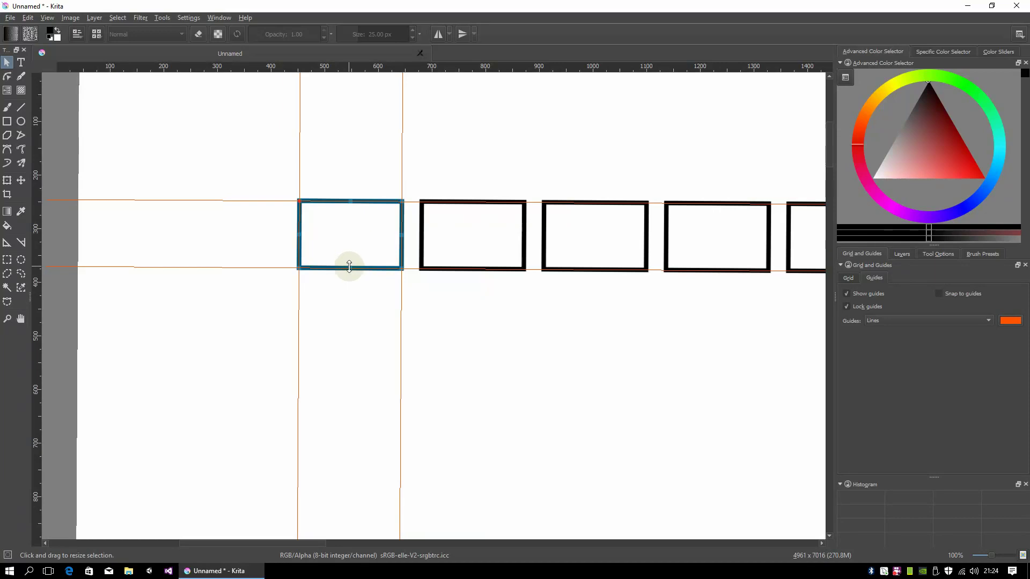
key("shift+s")
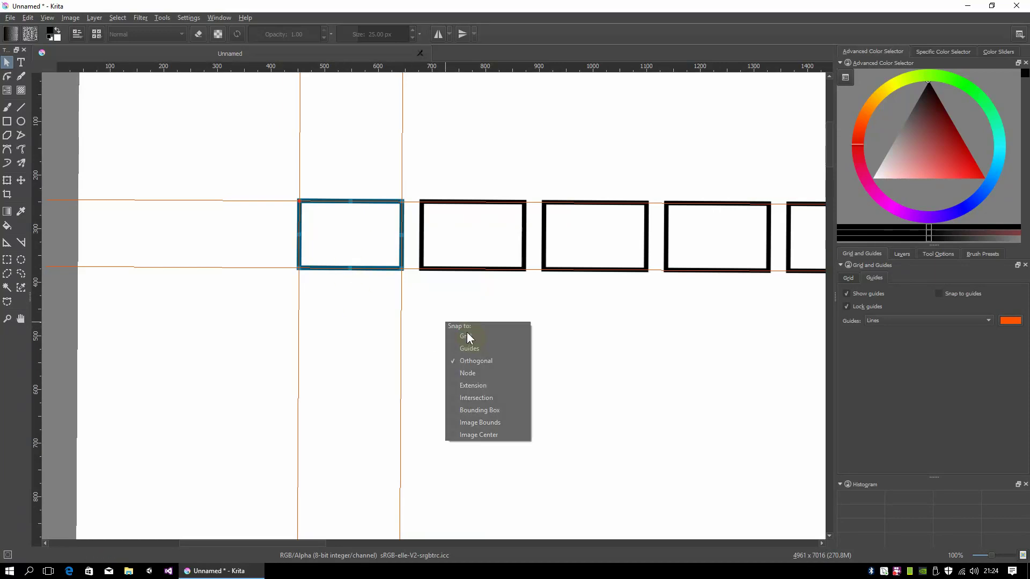
left_click(481, 360)
Enable snapping to guides and place a shortened copy of the rectangle directly beneath it as a spacer about 35 px high
key("shift+s")
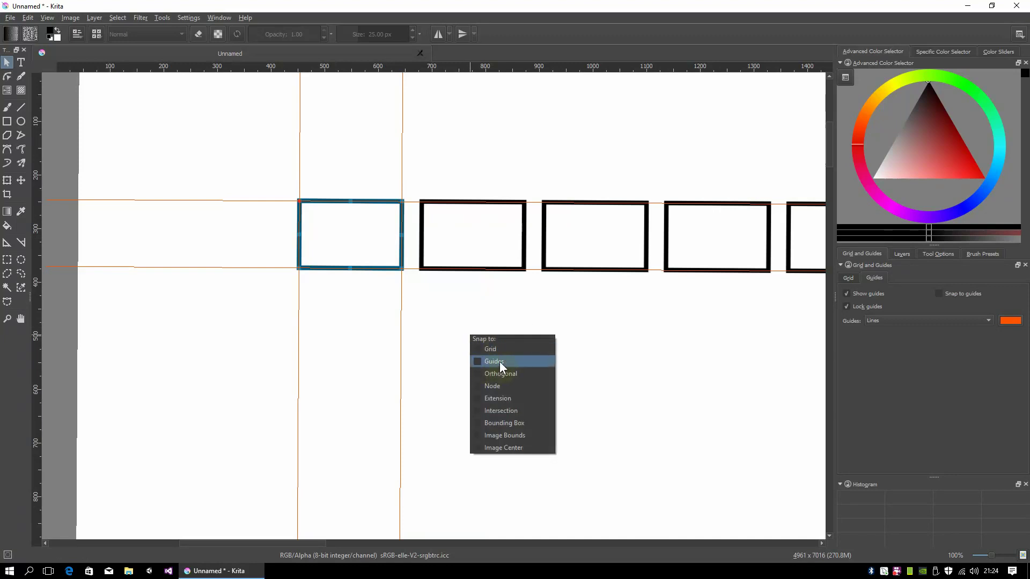
left_click(500, 362)
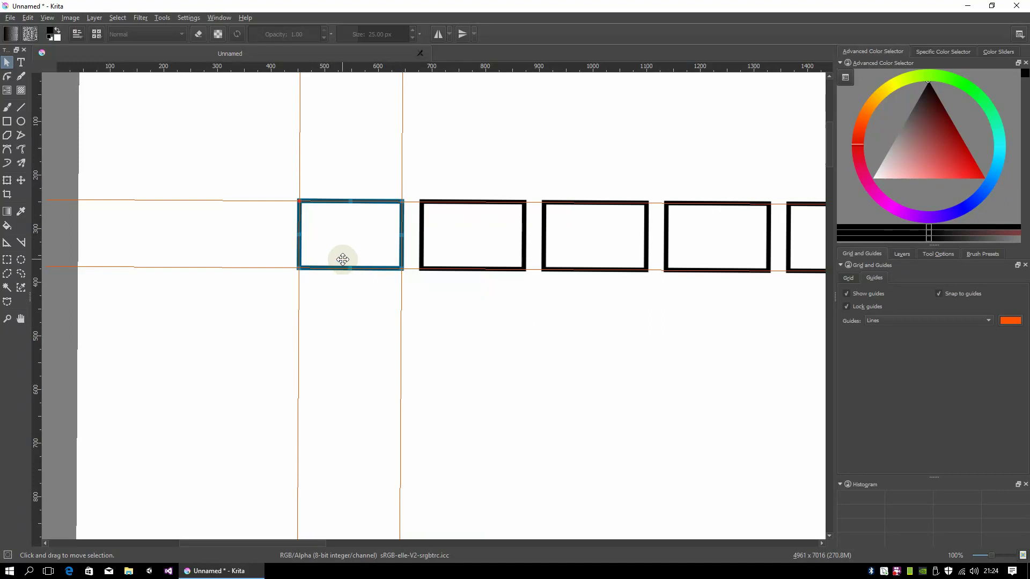
left_click_drag(356, 255, 378, 321)
scroll(354, 350, "up", 3)
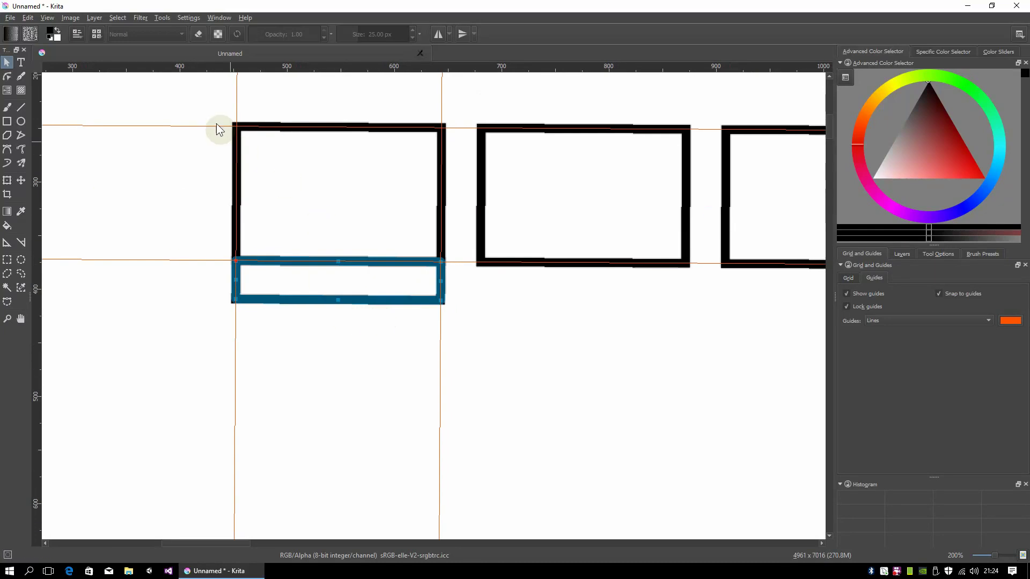
Select the first rectangle together with the spacer below it and enable Orthogonal snapping alongside Guides
left_click_drag(212, 108, 450, 344)
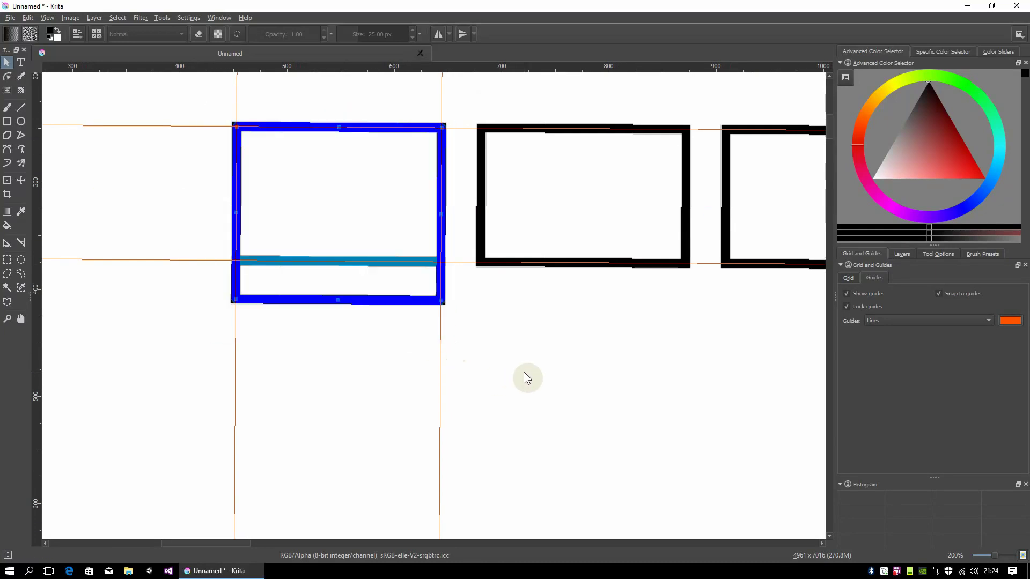
right_click(536, 377)
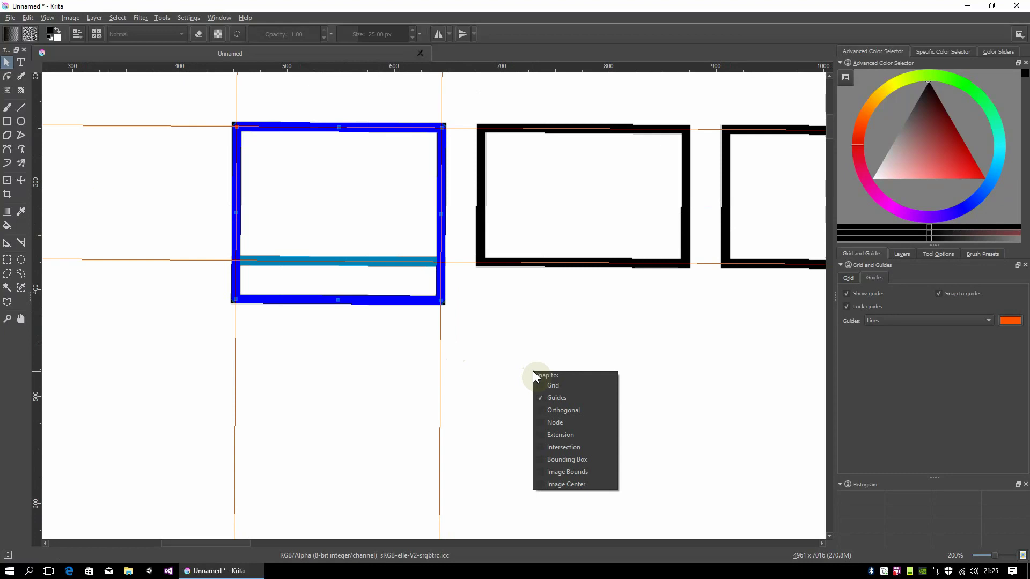
left_click(556, 409)
key("shift+s")
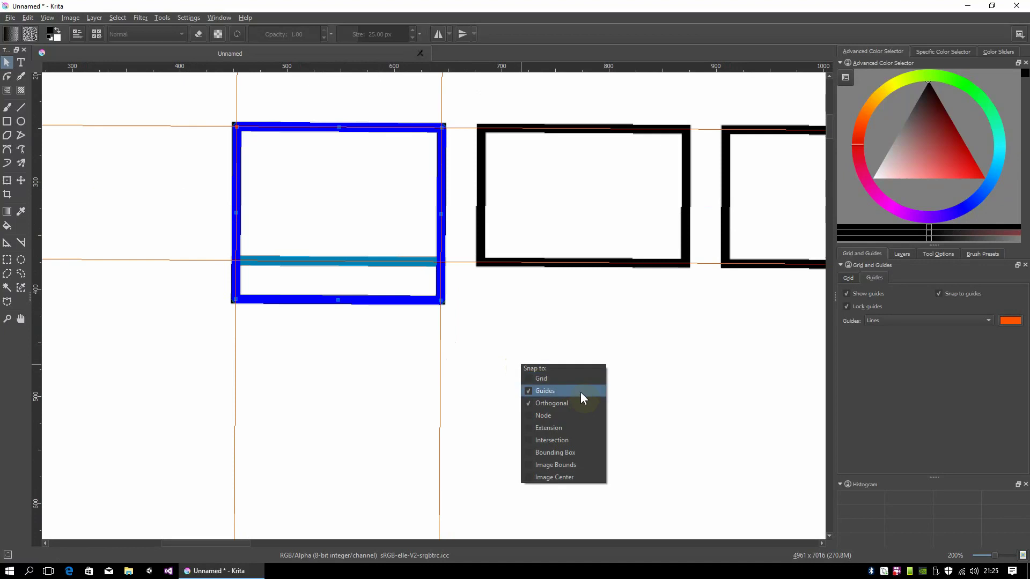
left_click(545, 404)
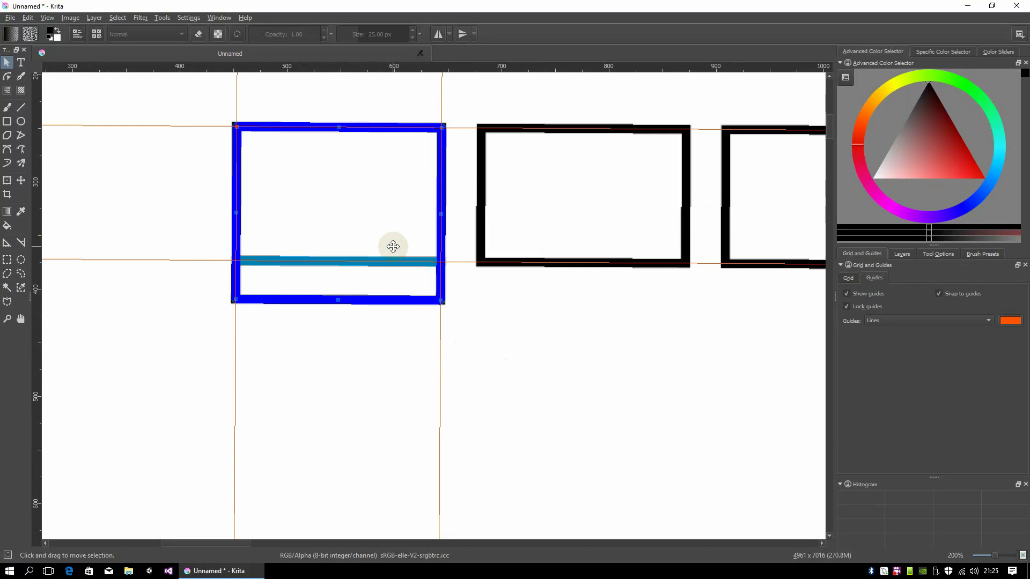
Place a duplicate of the rectangle-and-spacer pair directly below the spacer, between the two vertical guides
mouse_move(377, 260)
left_mouse_down()
mouse_move(377, 275)
mouse_move(381, 260)
left_mouse_up()
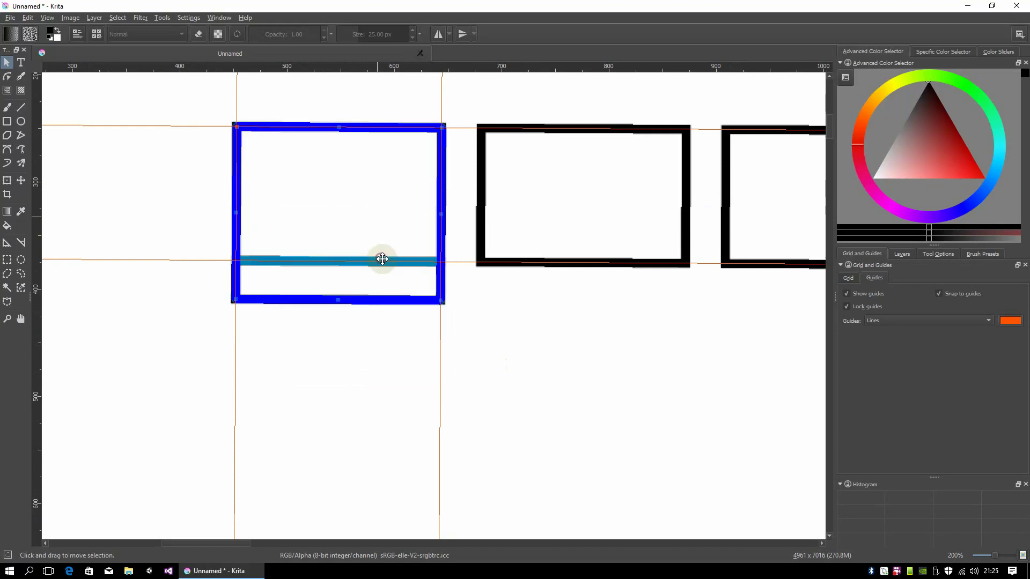
left_click_drag(372, 197, 369, 368)
scroll(292, 336, "up", 3)
scroll(384, 350, "up", 1)
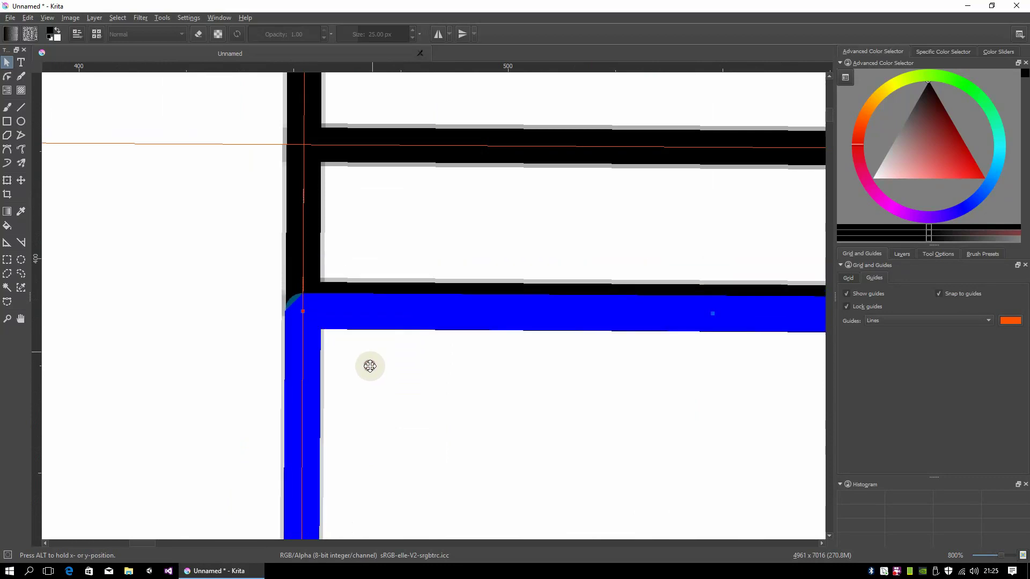
Turn off snapping to guides and nudge the duplicated pair so its top edge sits exactly on the spacer's bottom edge
key("shift+s")
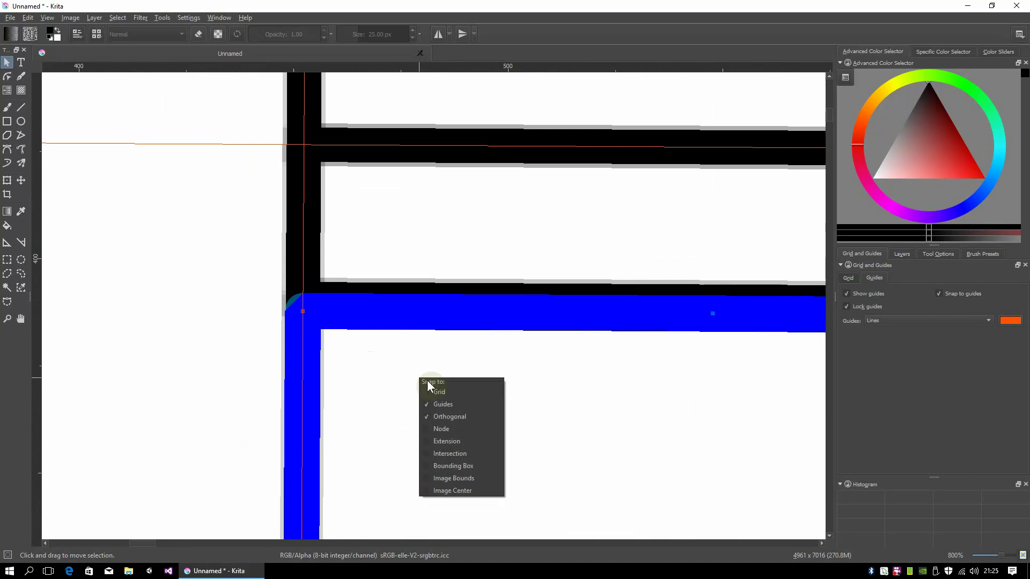
left_click(449, 404)
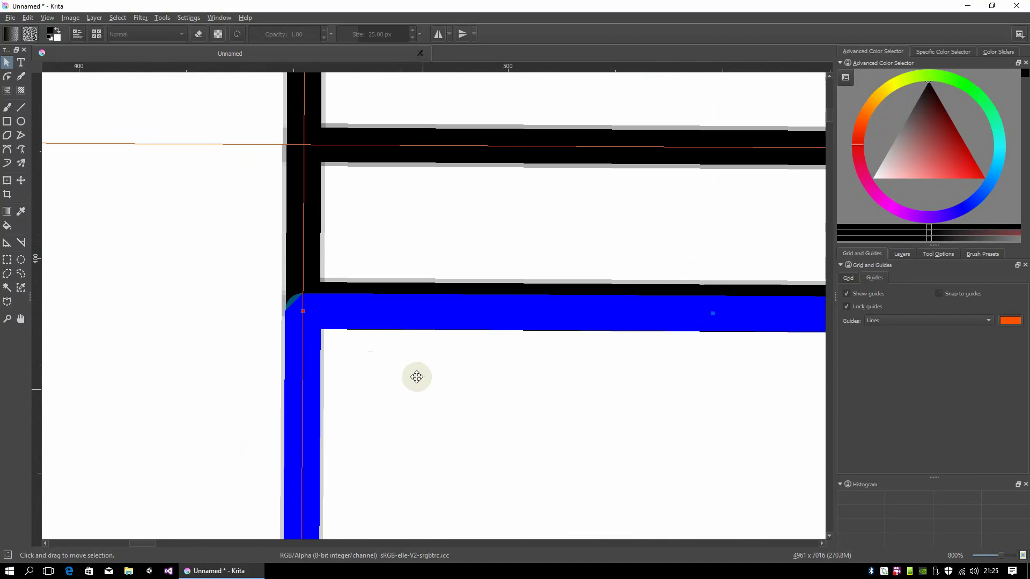
left_click_drag(390, 375, 421, 382)
scroll(417, 366, "down", 2)
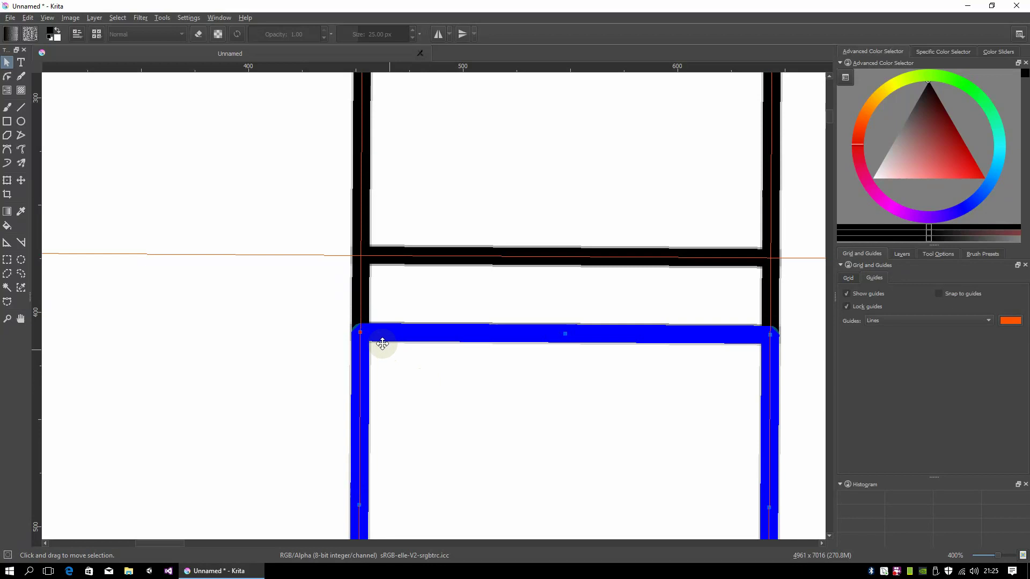
scroll(440, 360, "down", 3)
scroll(455, 365, "down", 5)
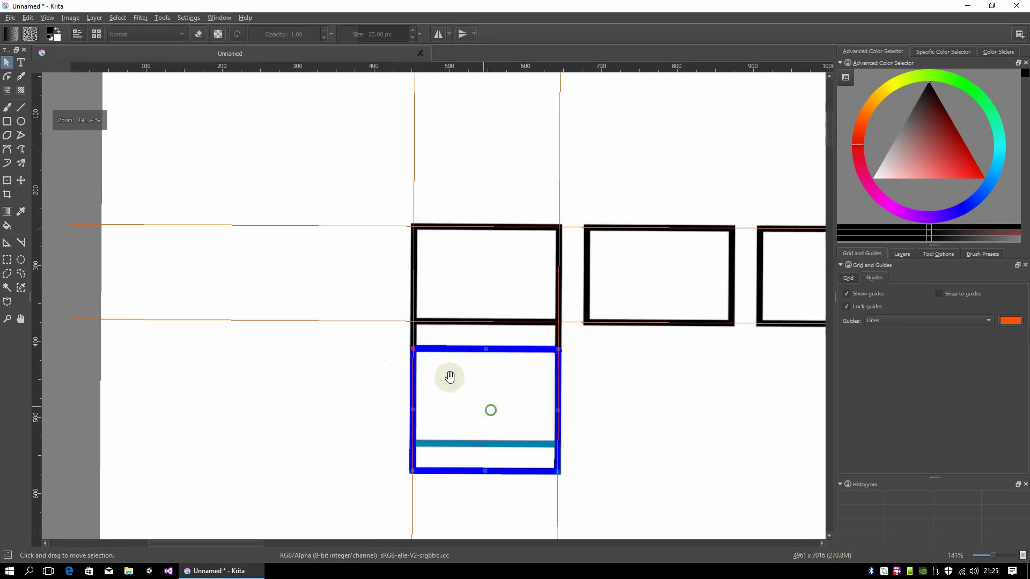
Copy the lower rectangle and spacer further down the column, with the spacer above the rectangle, ending at about 860 px
scroll(451, 322, "right", 2)
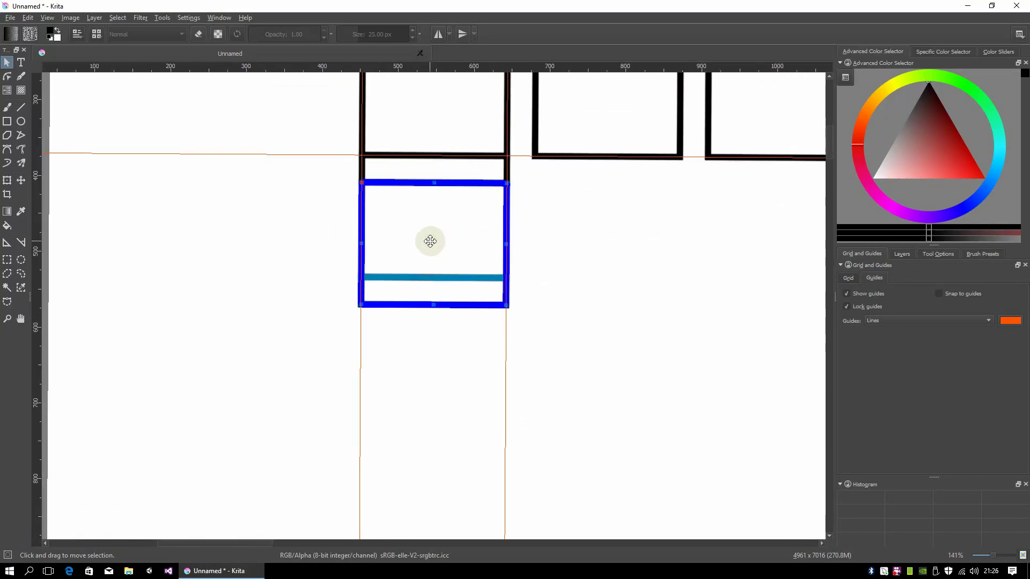
left_click_drag(430, 239, 427, 292)
scroll(445, 257, "down", 1)
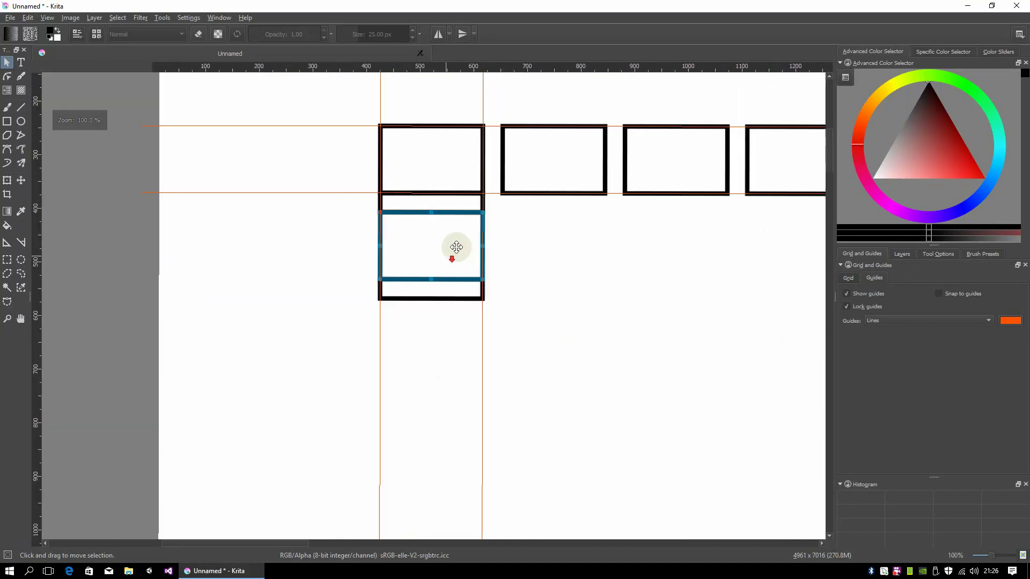
left_click_drag(455, 247, 521, 336)
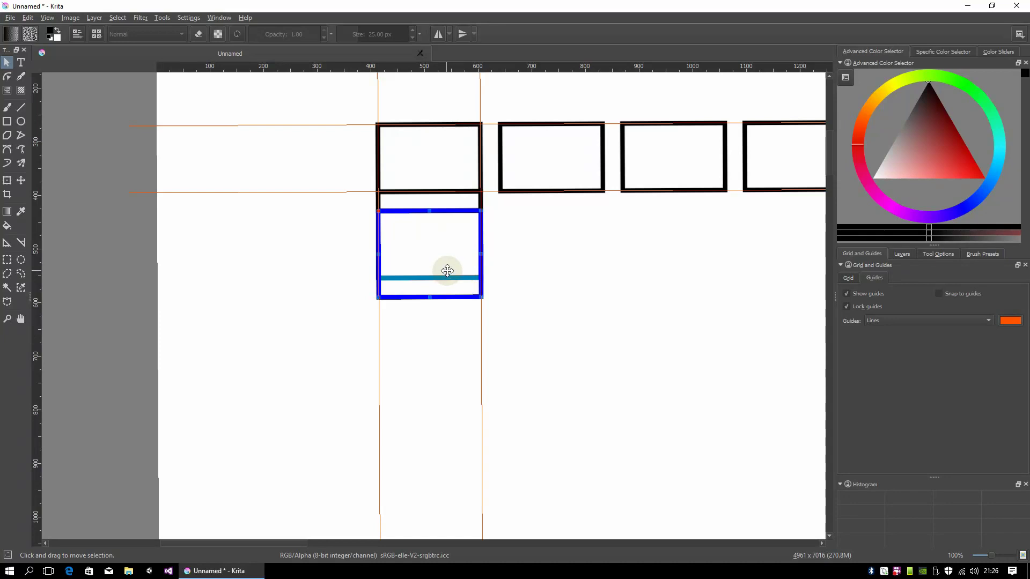
key("ctrl+c")
key("ctrl+v")
left_click_drag(435, 235, 443, 408)
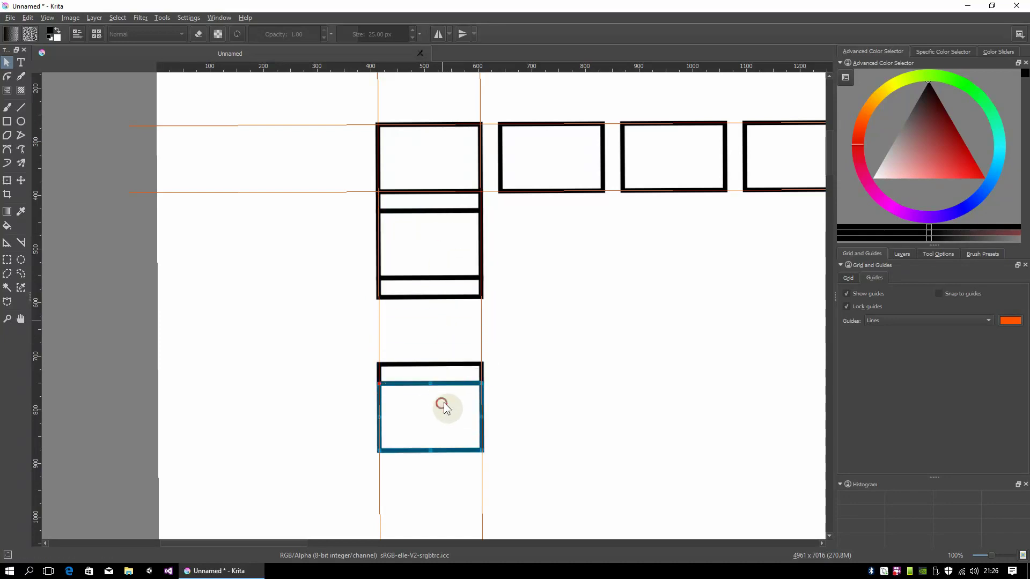
Try moving the lowest large rectangle further down the column, and undo the move
left_click_drag(548, 382, 519, 254)
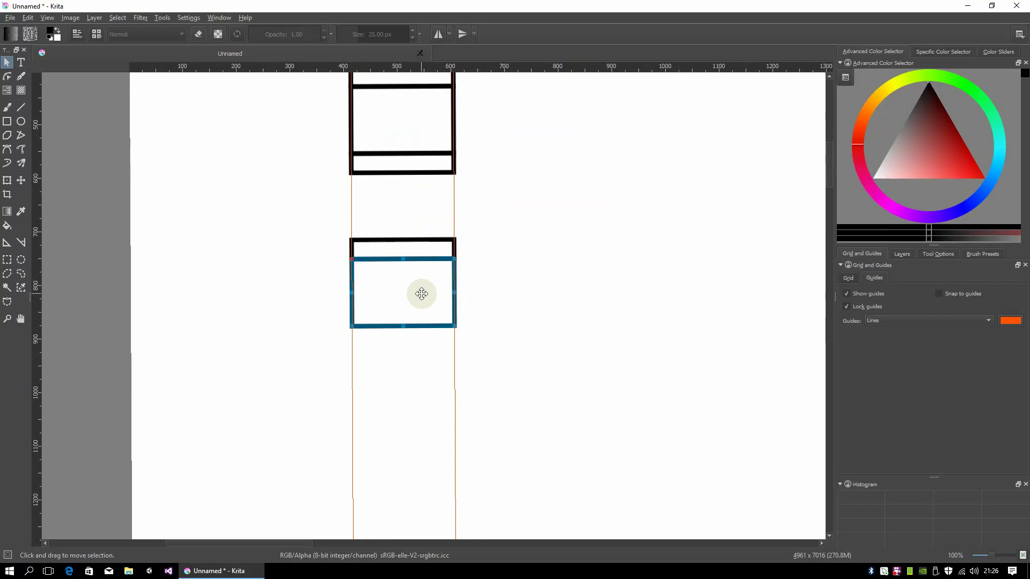
left_click_drag(420, 291, 432, 356)
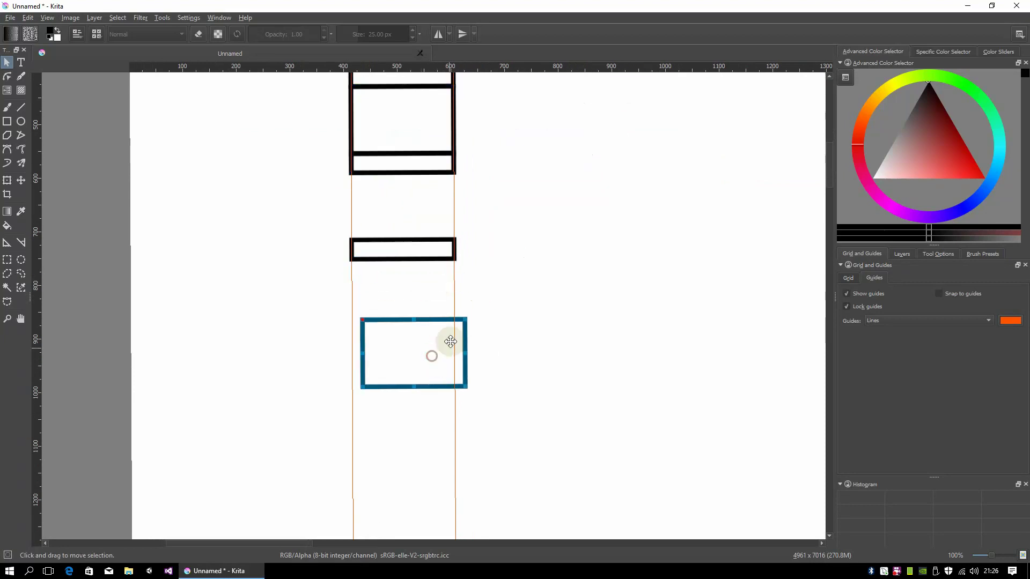
key("ctrl+z")
Fill the gap in the column with a copy of the lowest large rectangle, fitted between the two spacers
scroll(478, 242, "down", 1)
mouse_move(480, 219)
left_mouse_down()
mouse_move(478, 235)
mouse_move(480, 220)
left_mouse_up()
scroll(482, 230, "up", 1)
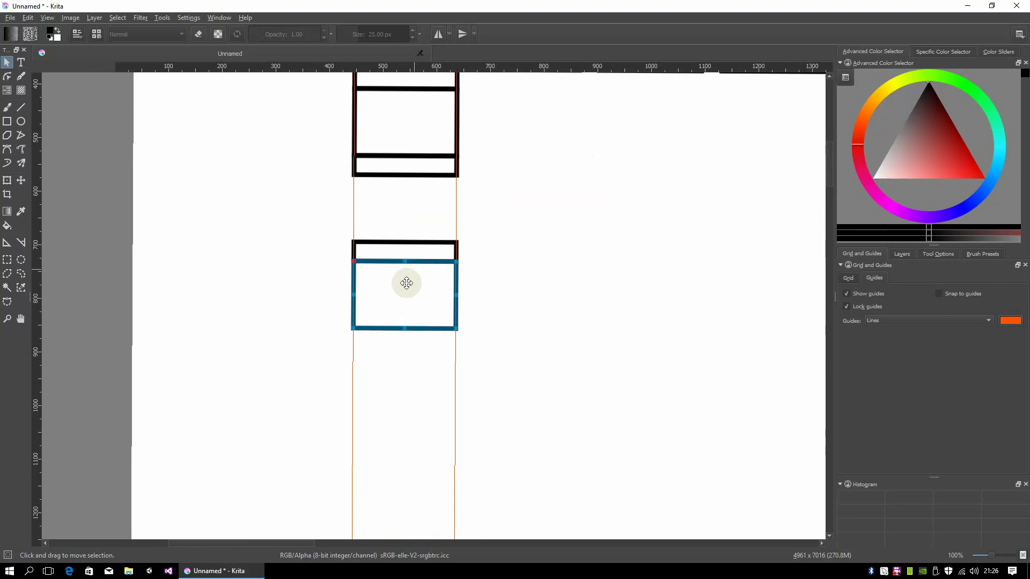
left_click_drag(410, 303, 411, 225)
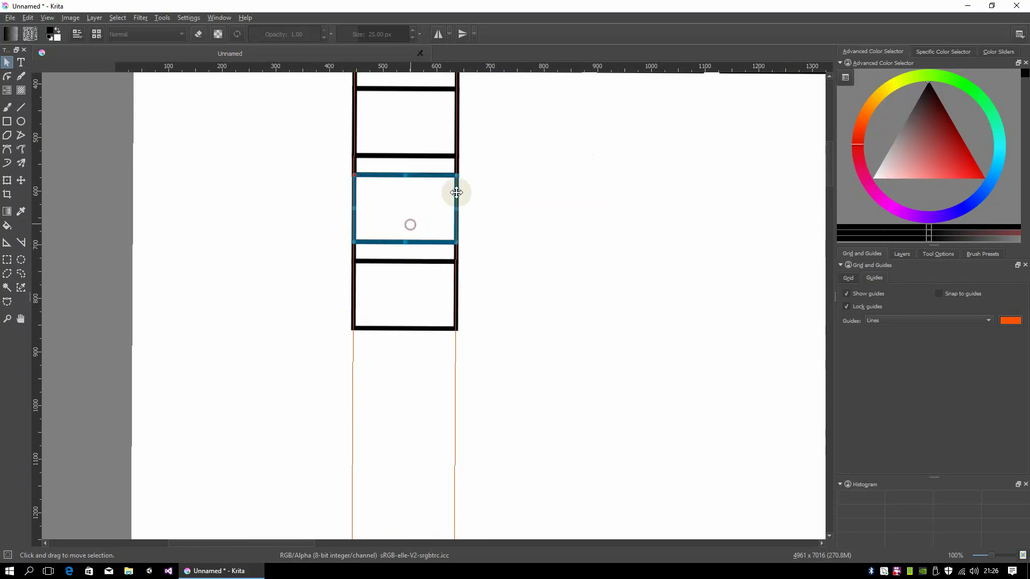
Delete the narrow spacer directly below the first rectangle of the column
mouse_move(456, 191)
left_mouse_down()
mouse_move(472, 193)
mouse_move(470, 177)
left_mouse_up()
key("5")
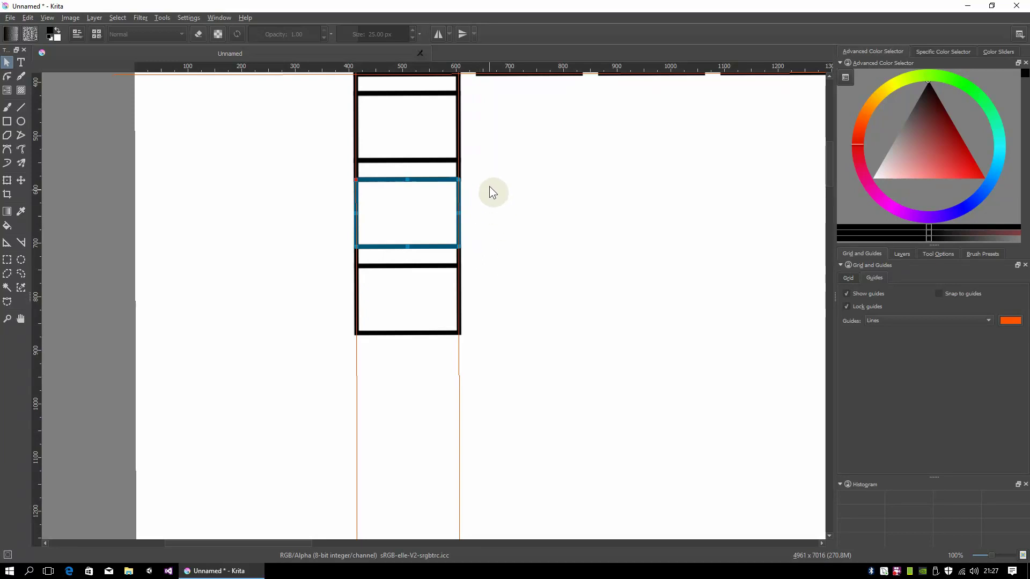
left_click_drag(504, 210, 525, 258)
left_click(424, 175)
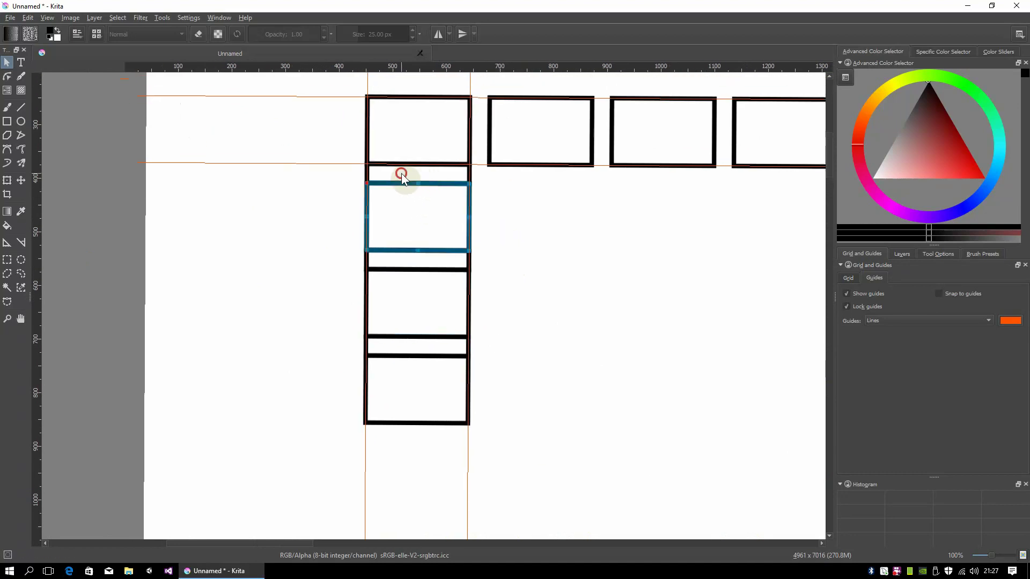
left_click(401, 172)
left_click(404, 188)
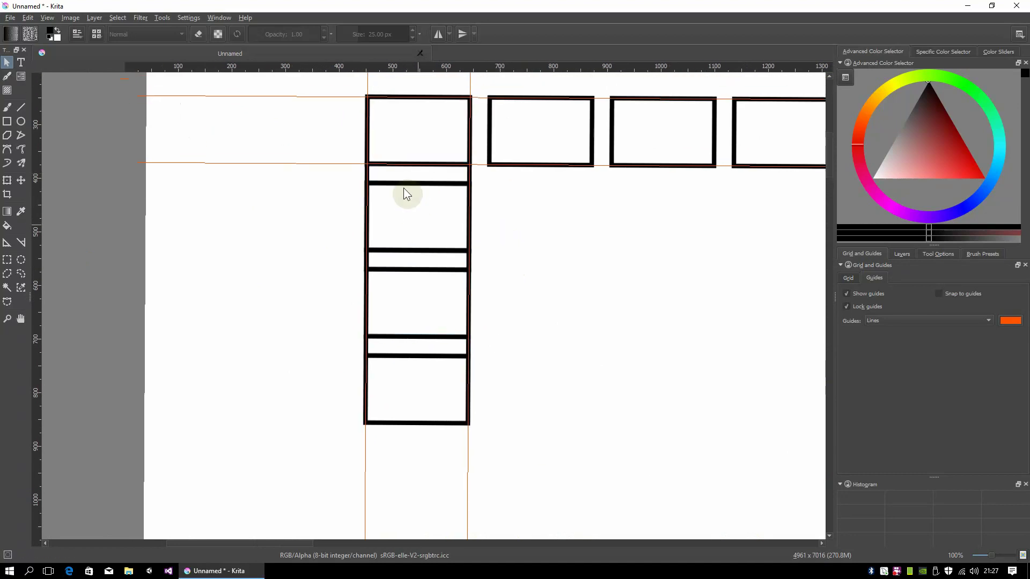
left_click(404, 176)
left_click(403, 171)
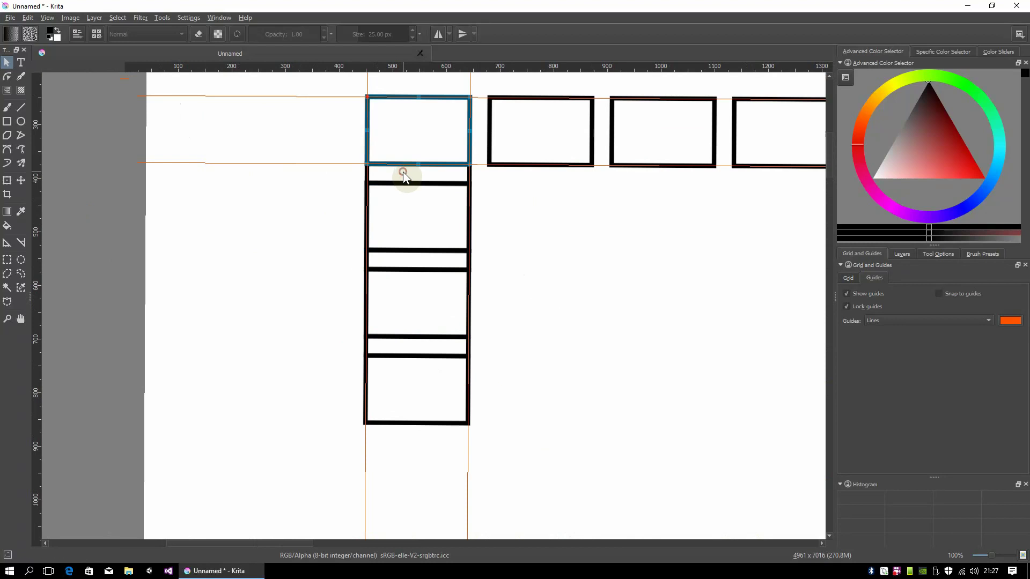
left_click(392, 174)
key("Delete")
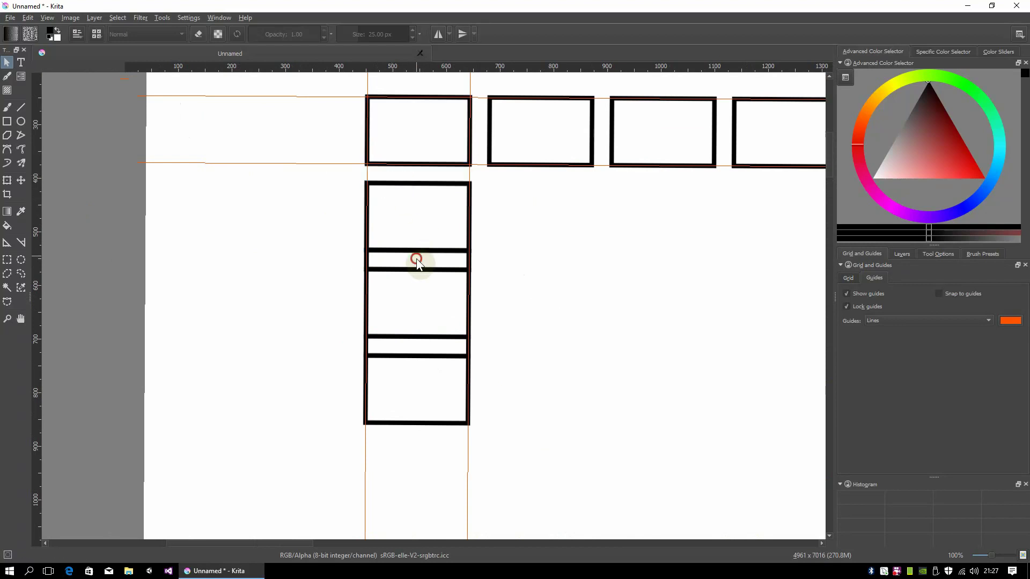
Delete the narrow spacer between the second and third large rectangles of the column
left_click(417, 259)
left_click(416, 272)
left_click(414, 266)
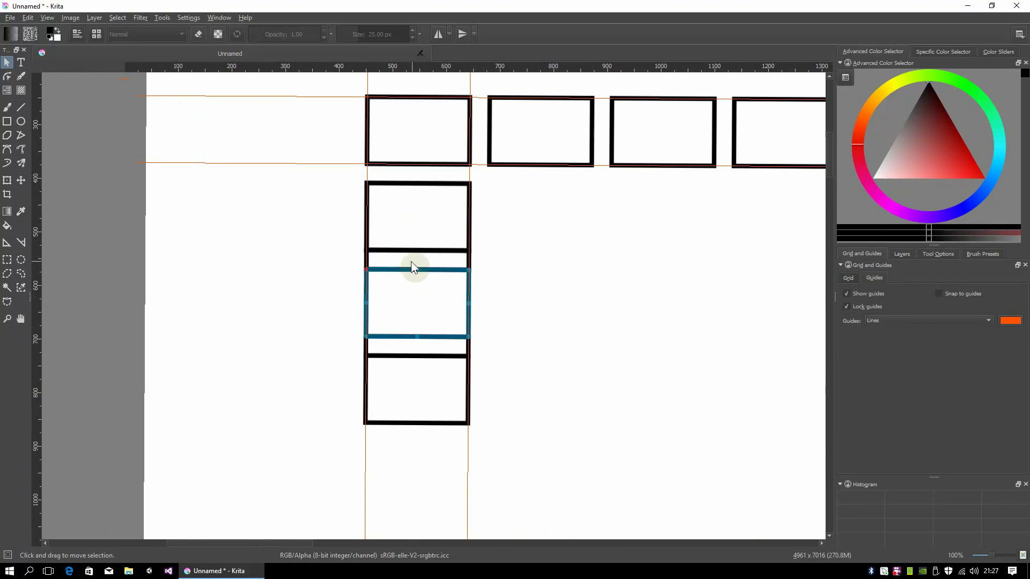
left_click(396, 259)
left_click(430, 325)
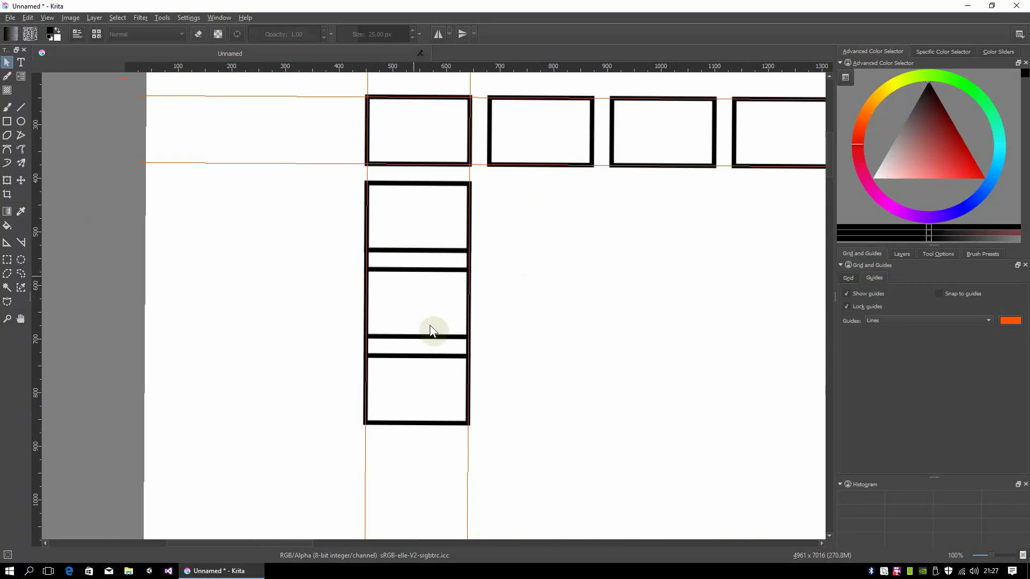
left_click(392, 261)
left_click(395, 264)
left_click(395, 261)
key("Delete")
Delete the last narrow spacer, between the third and fourth large rectangles of the column
left_click(401, 346)
left_click(406, 348)
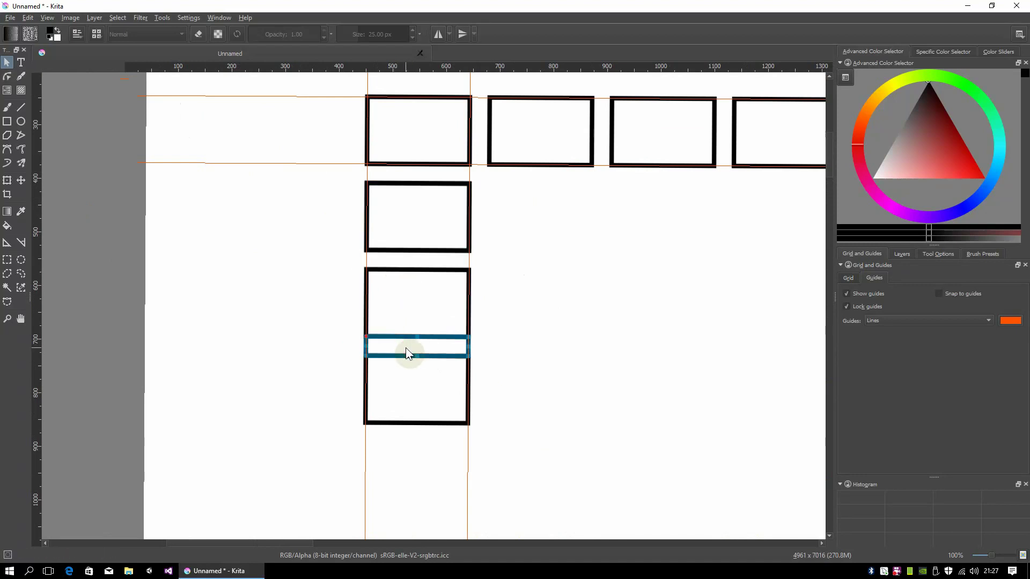
key("Delete")
Review the finished row and column of rectangles and look through the available snapping options
scroll(485, 279, "down", 2)
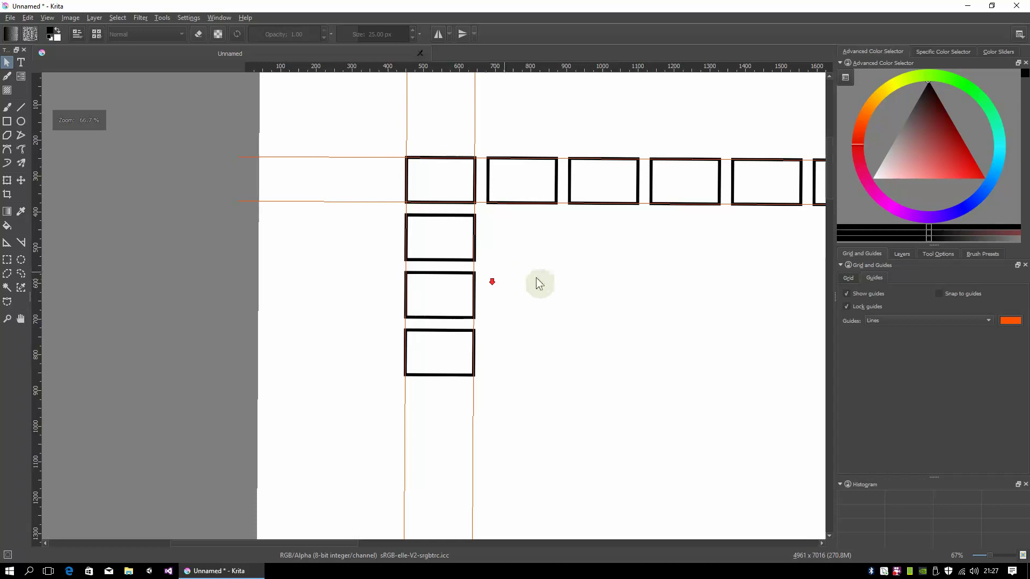
left_click_drag(582, 301, 419, 310)
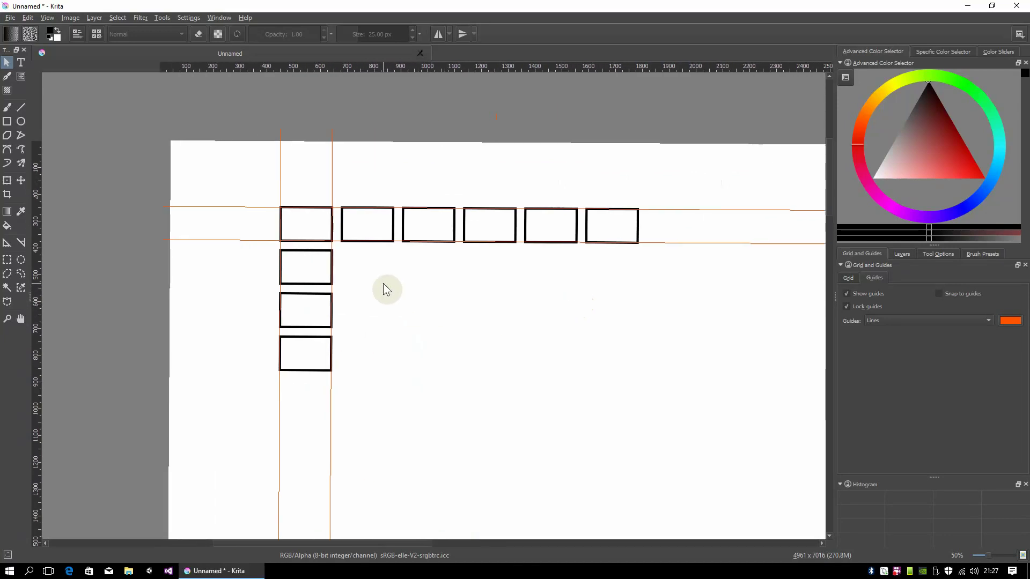
left_click(401, 267)
scroll(401, 267, "up", 1)
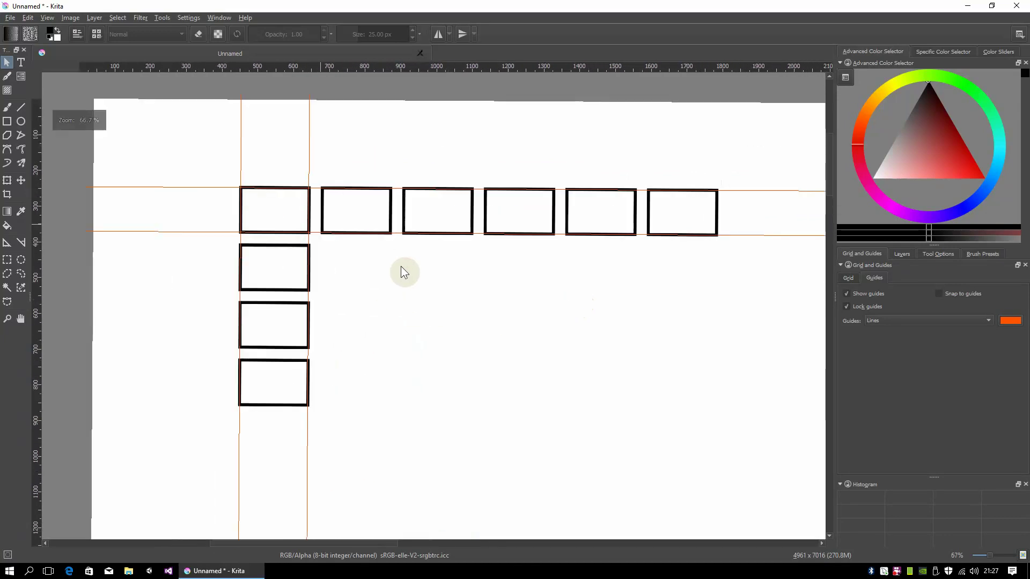
key("shift+s")
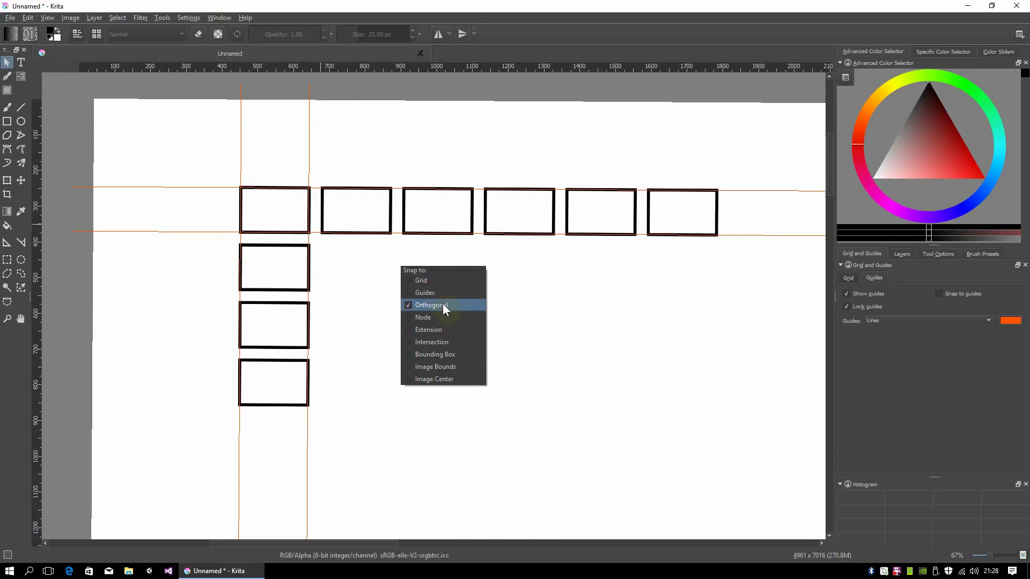
left_click(381, 285)
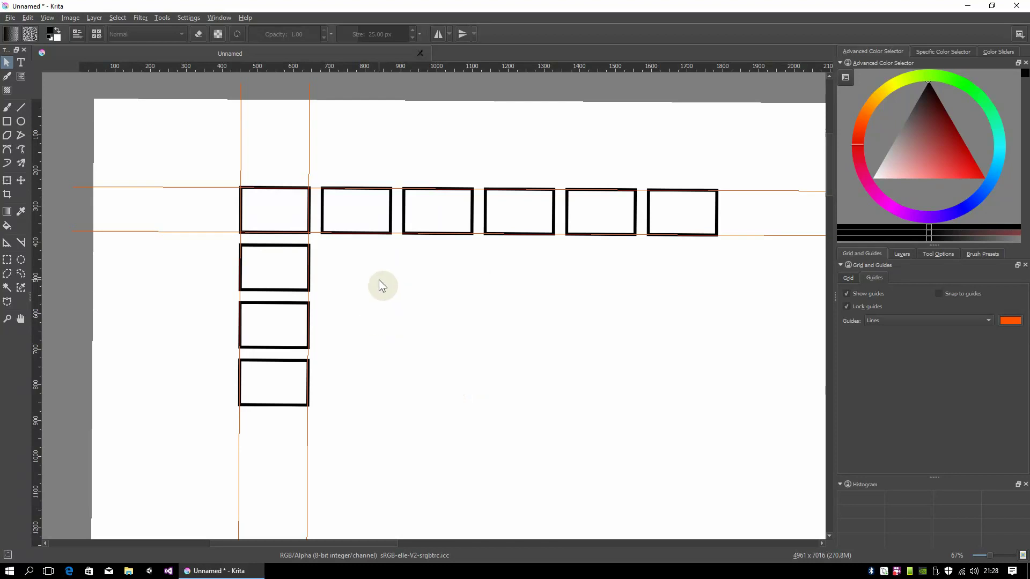